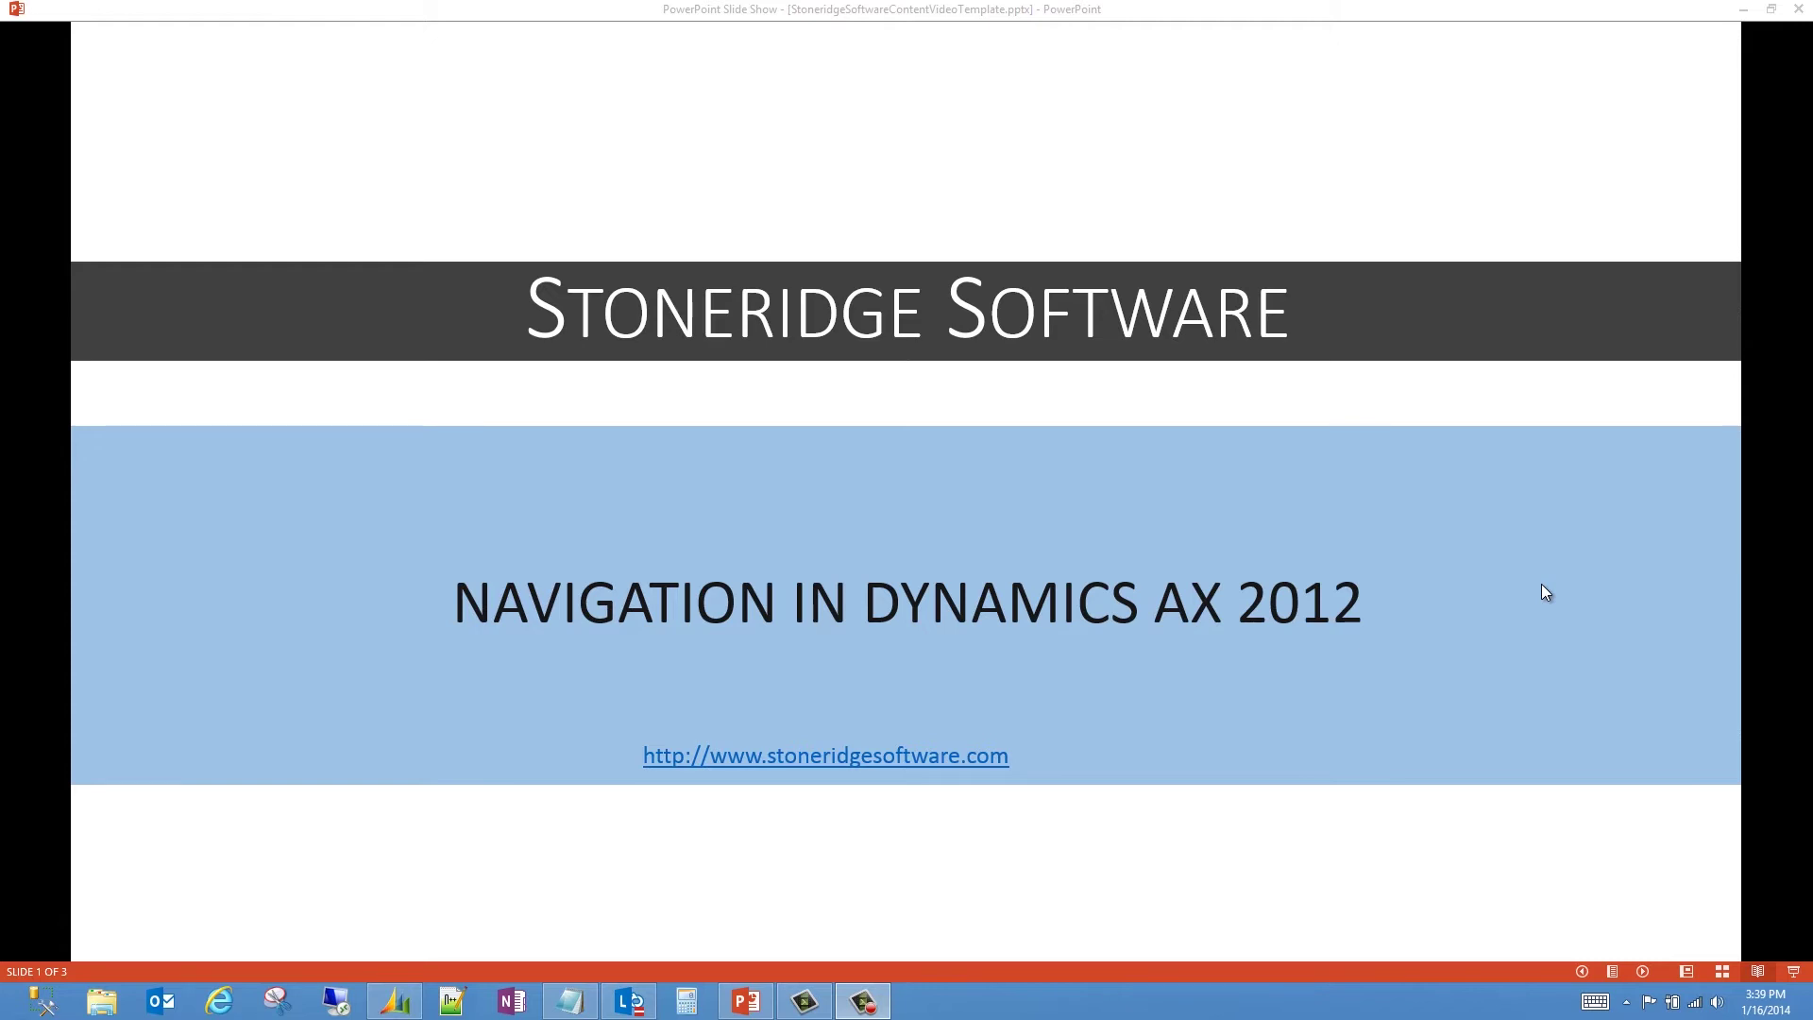
Show the What You'll Learn slide with its three learning points, then switch to Dynamics AX.
click(1544, 592)
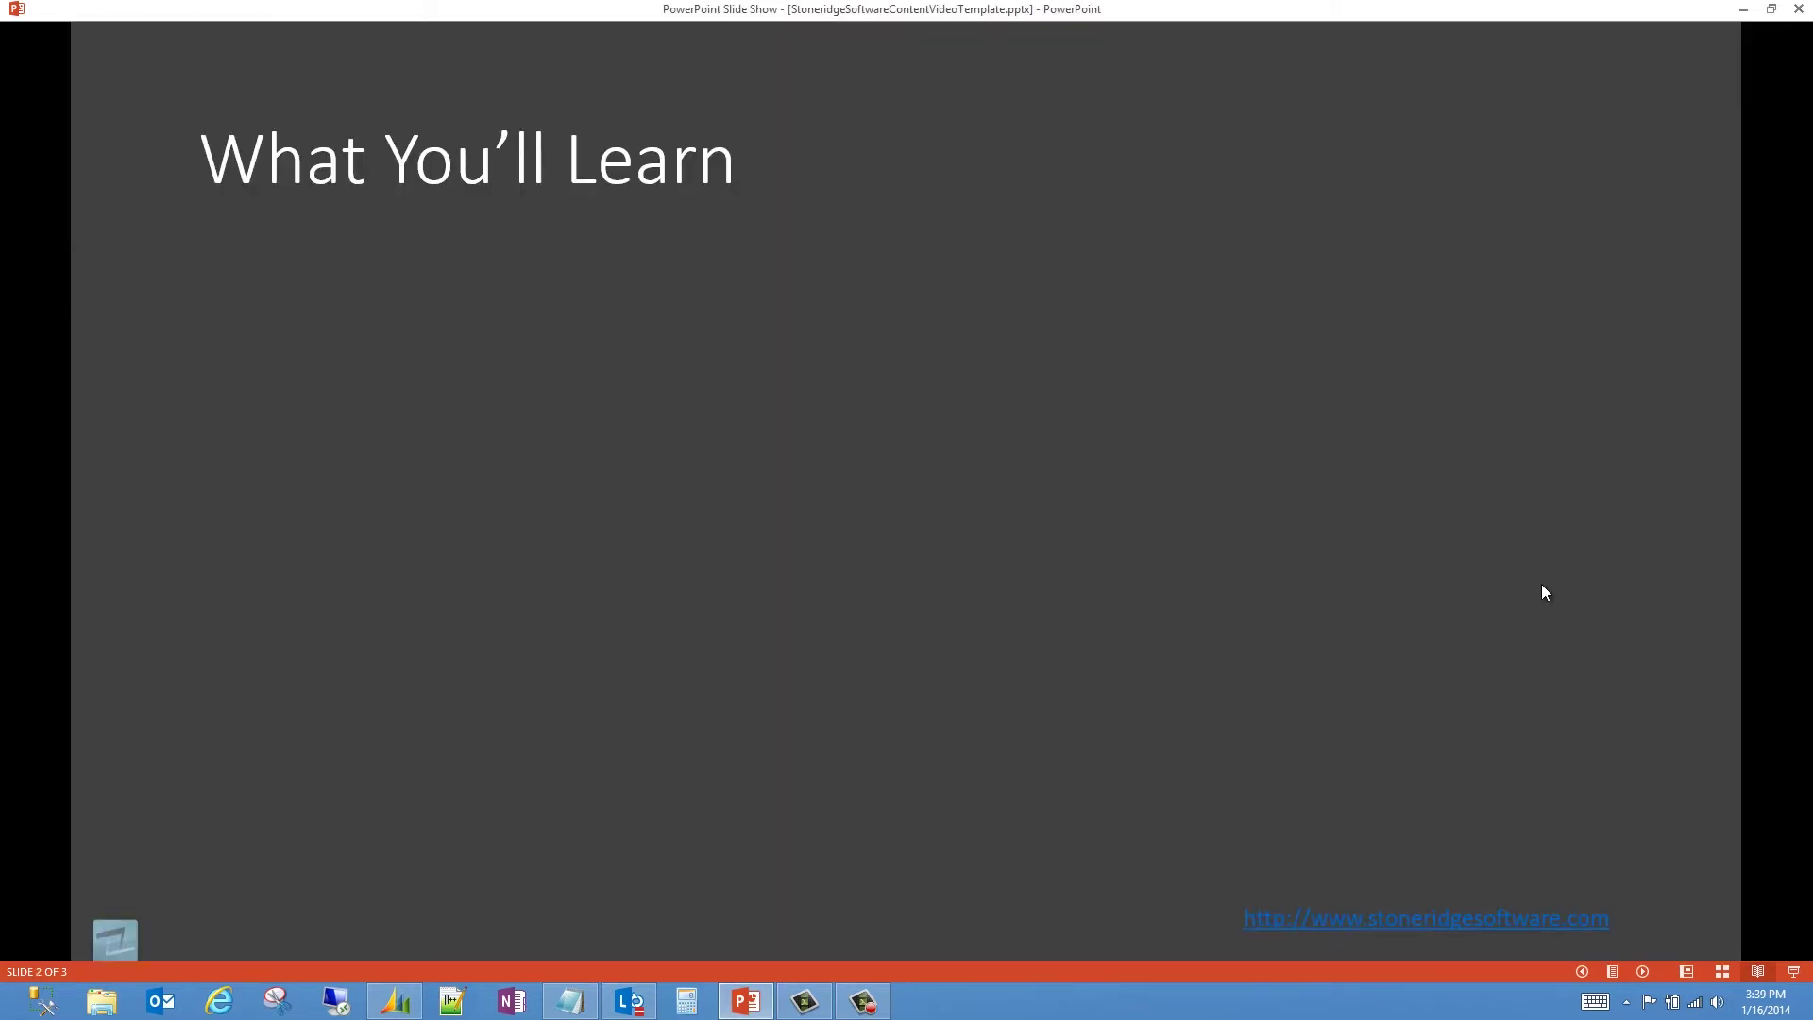
click(1544, 593)
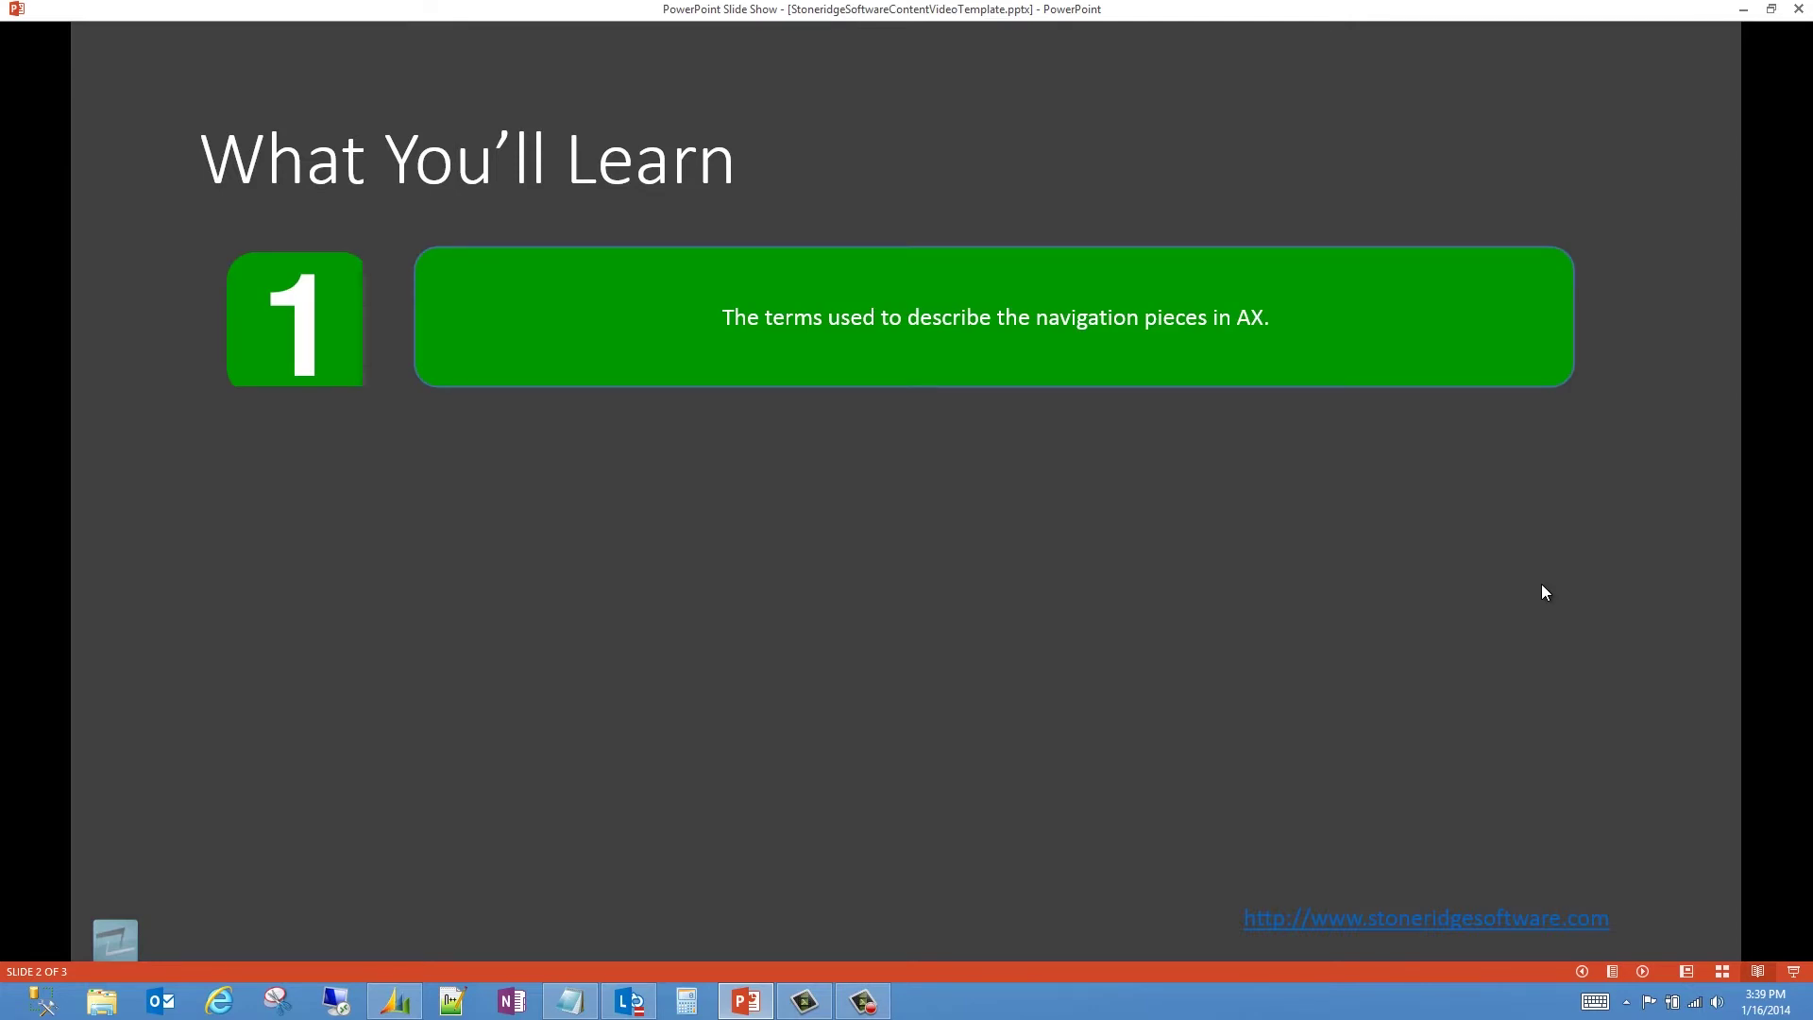
click(1545, 592)
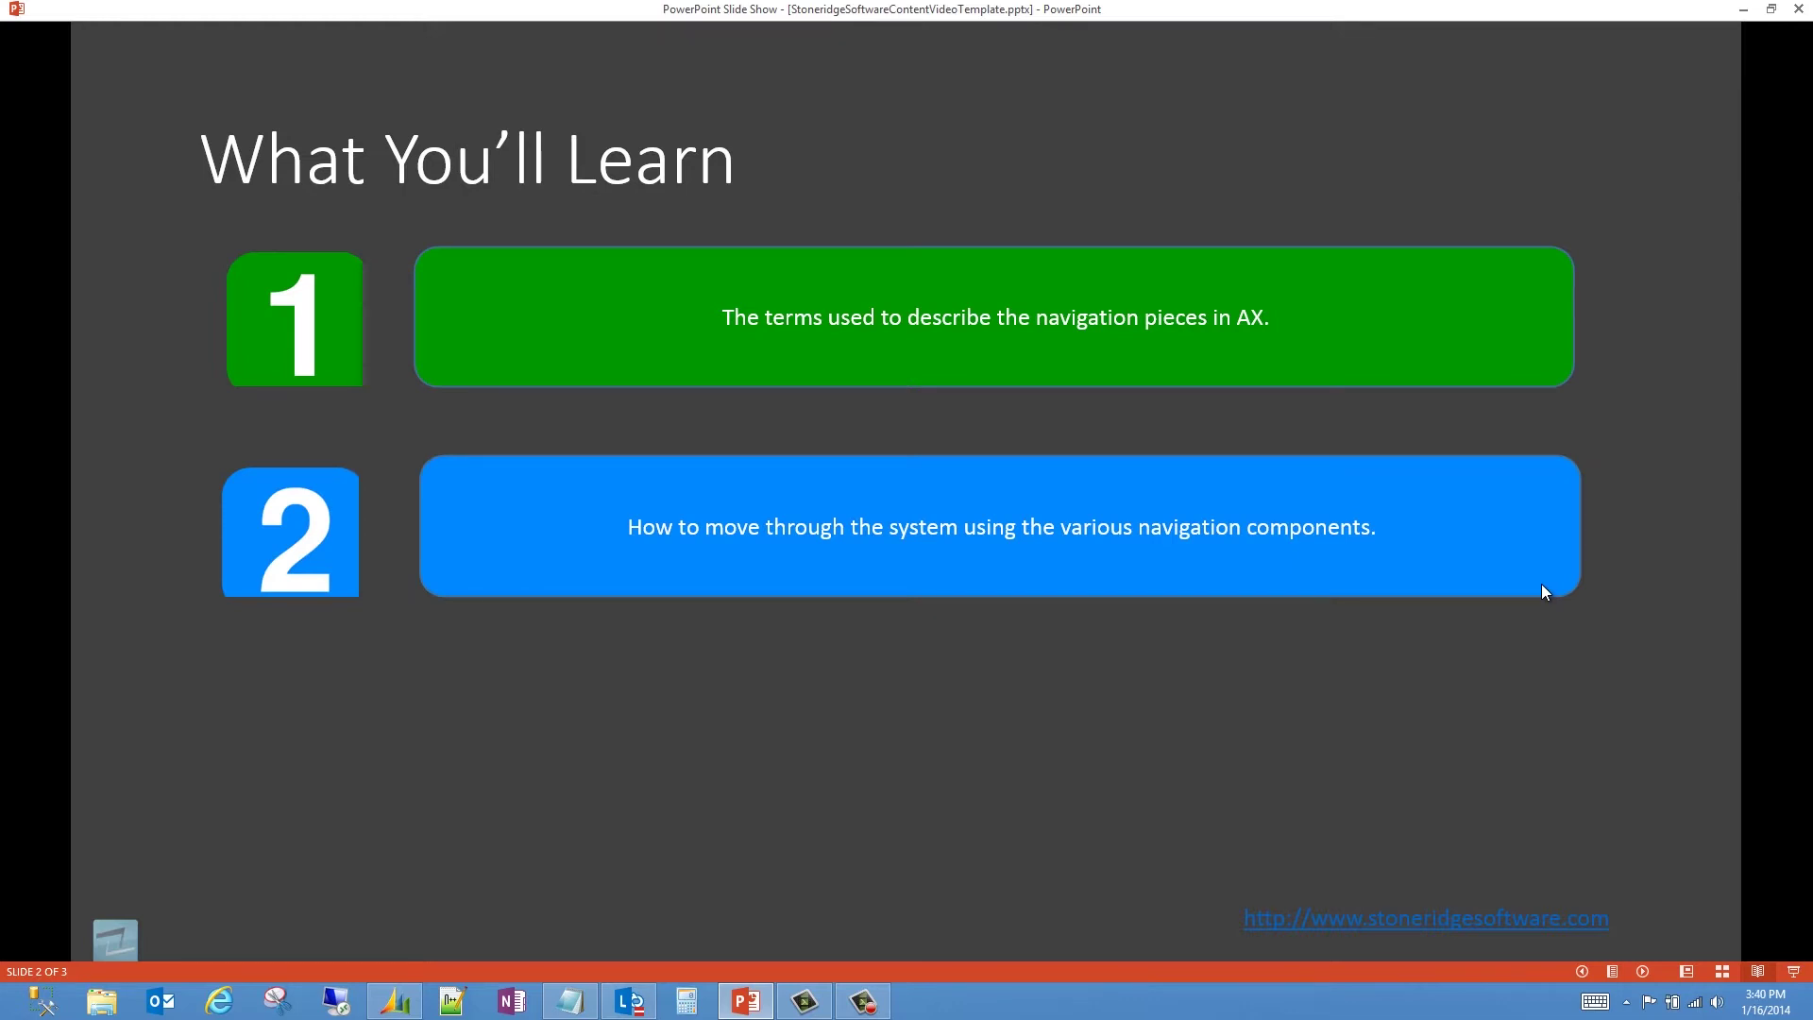
click(1545, 593)
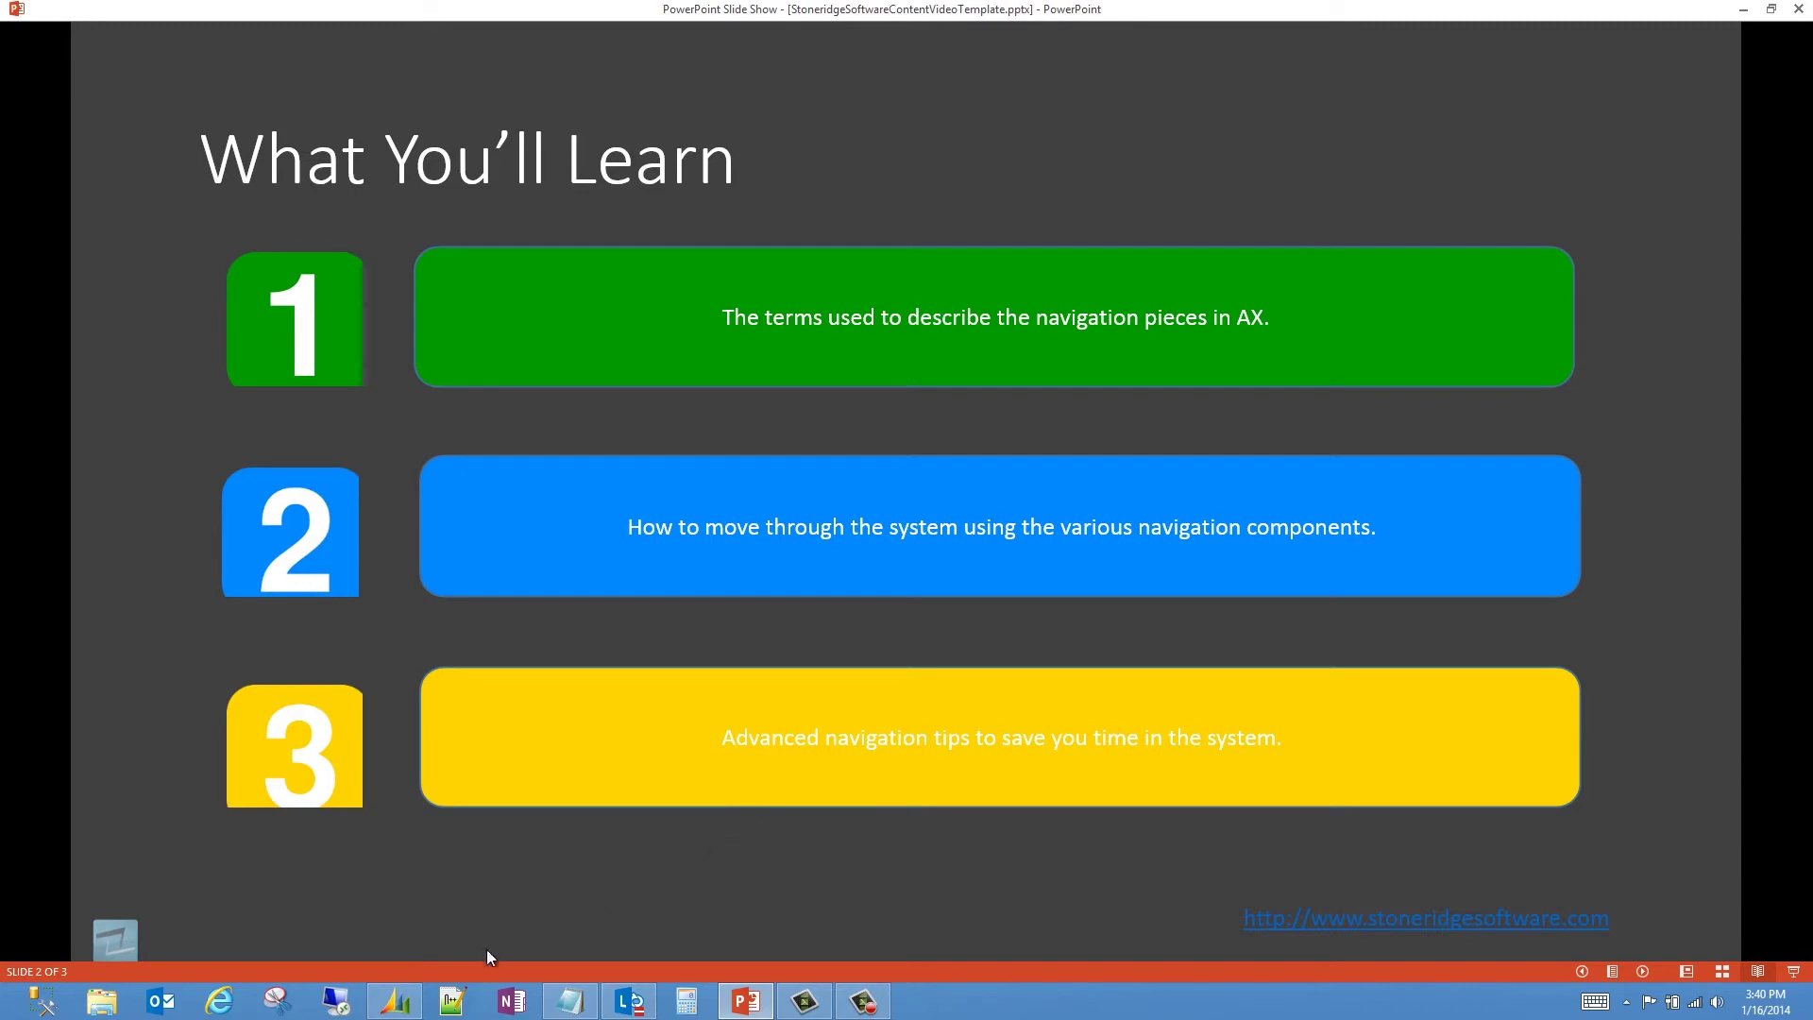
click(395, 1001)
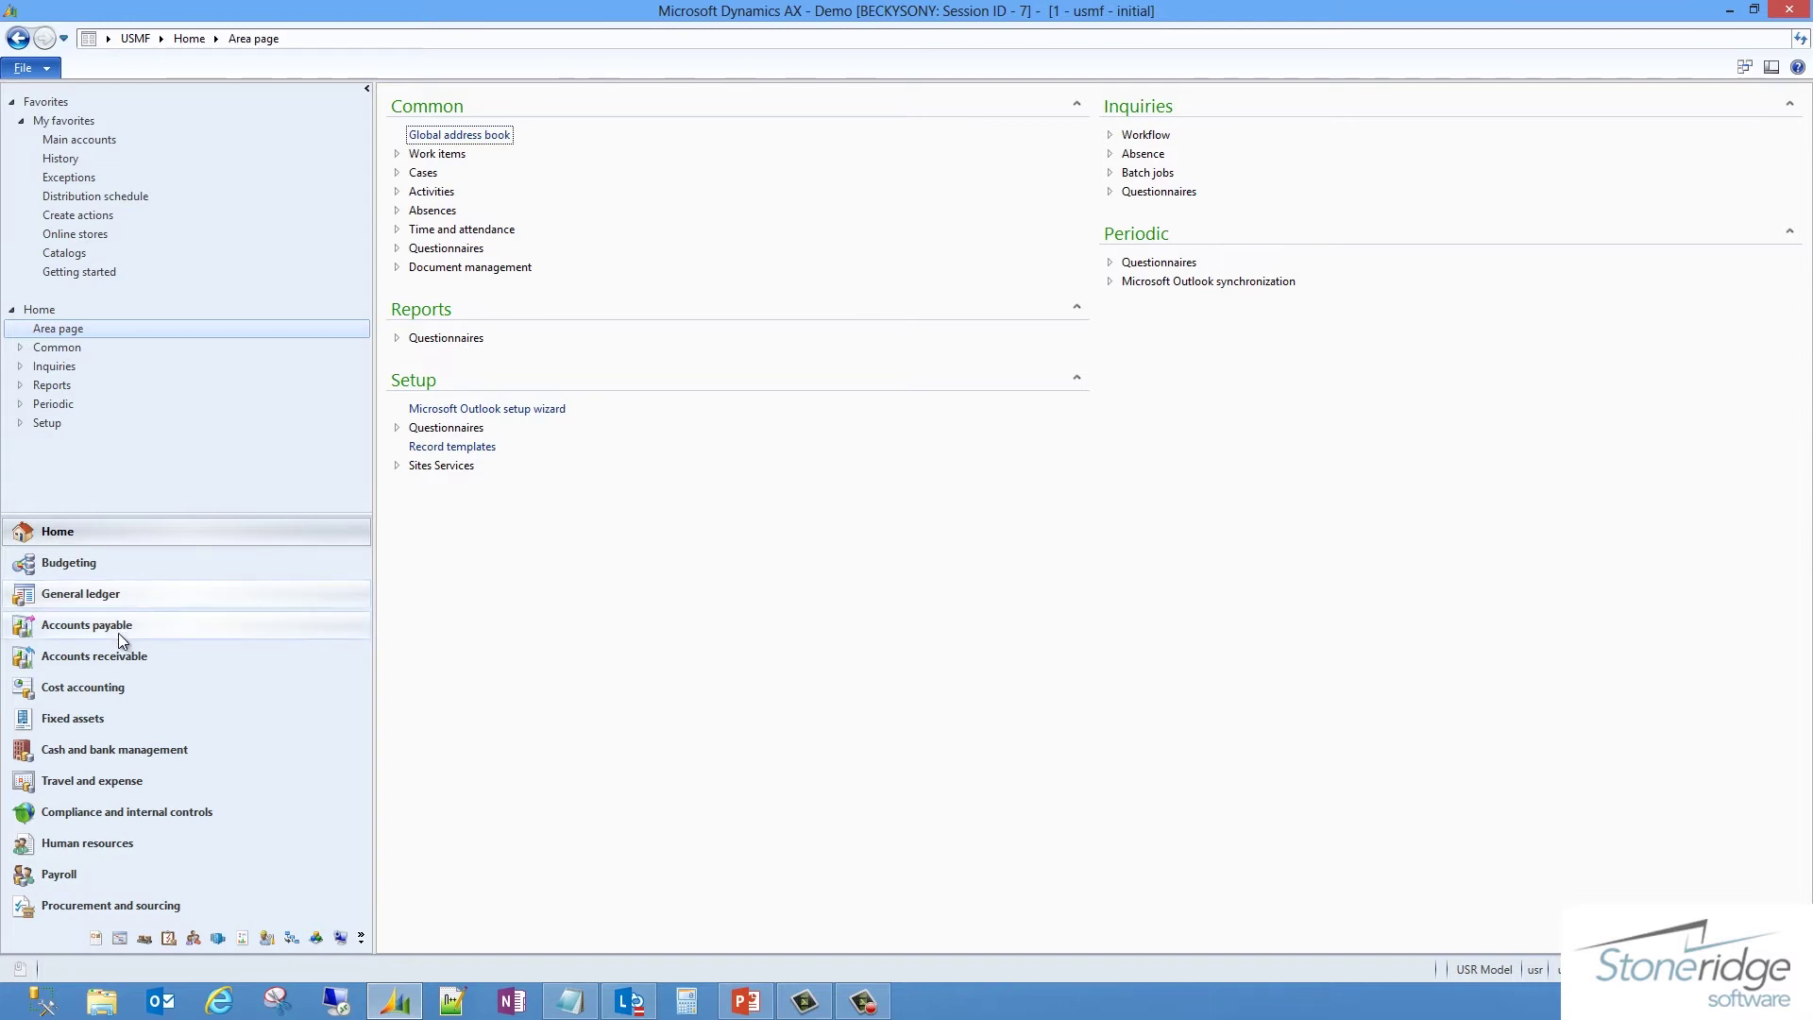
Visit the Accounts receivable, Cost accounting, Fixed assets, Budgeting and General ledger area pages, returning to Accounts payable.
click(117, 633)
click(138, 656)
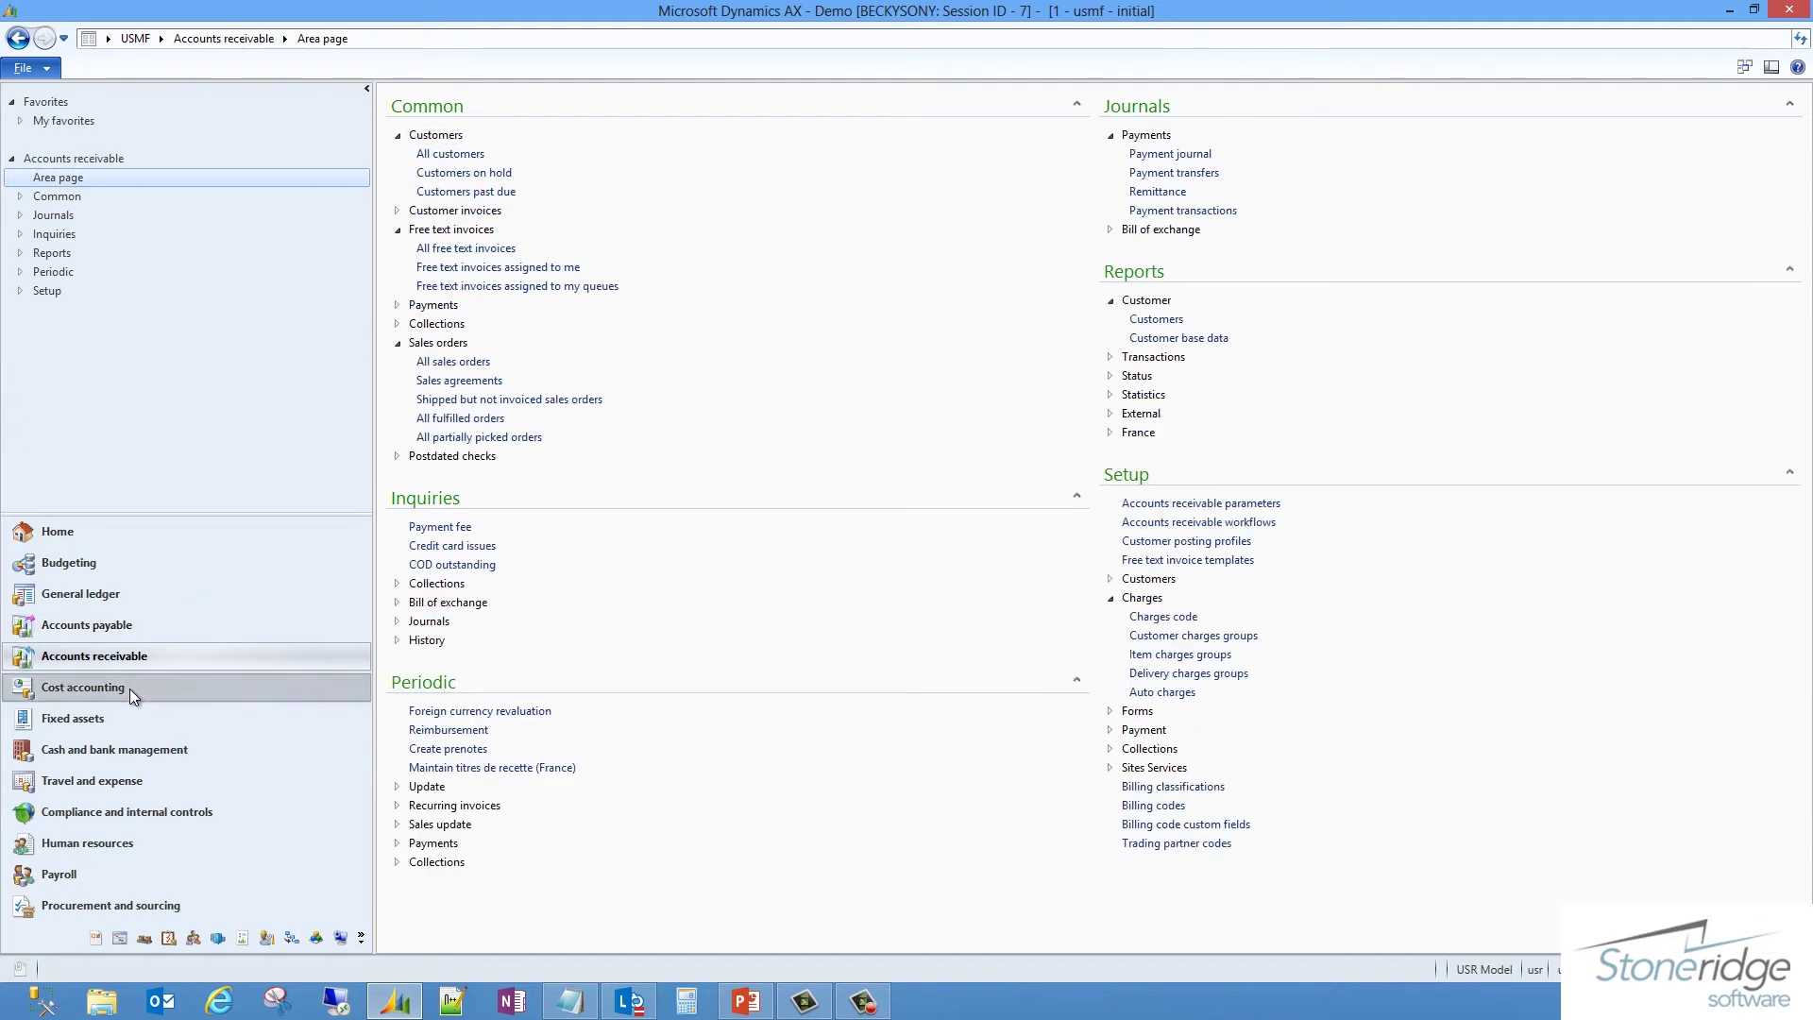
click(129, 689)
click(119, 721)
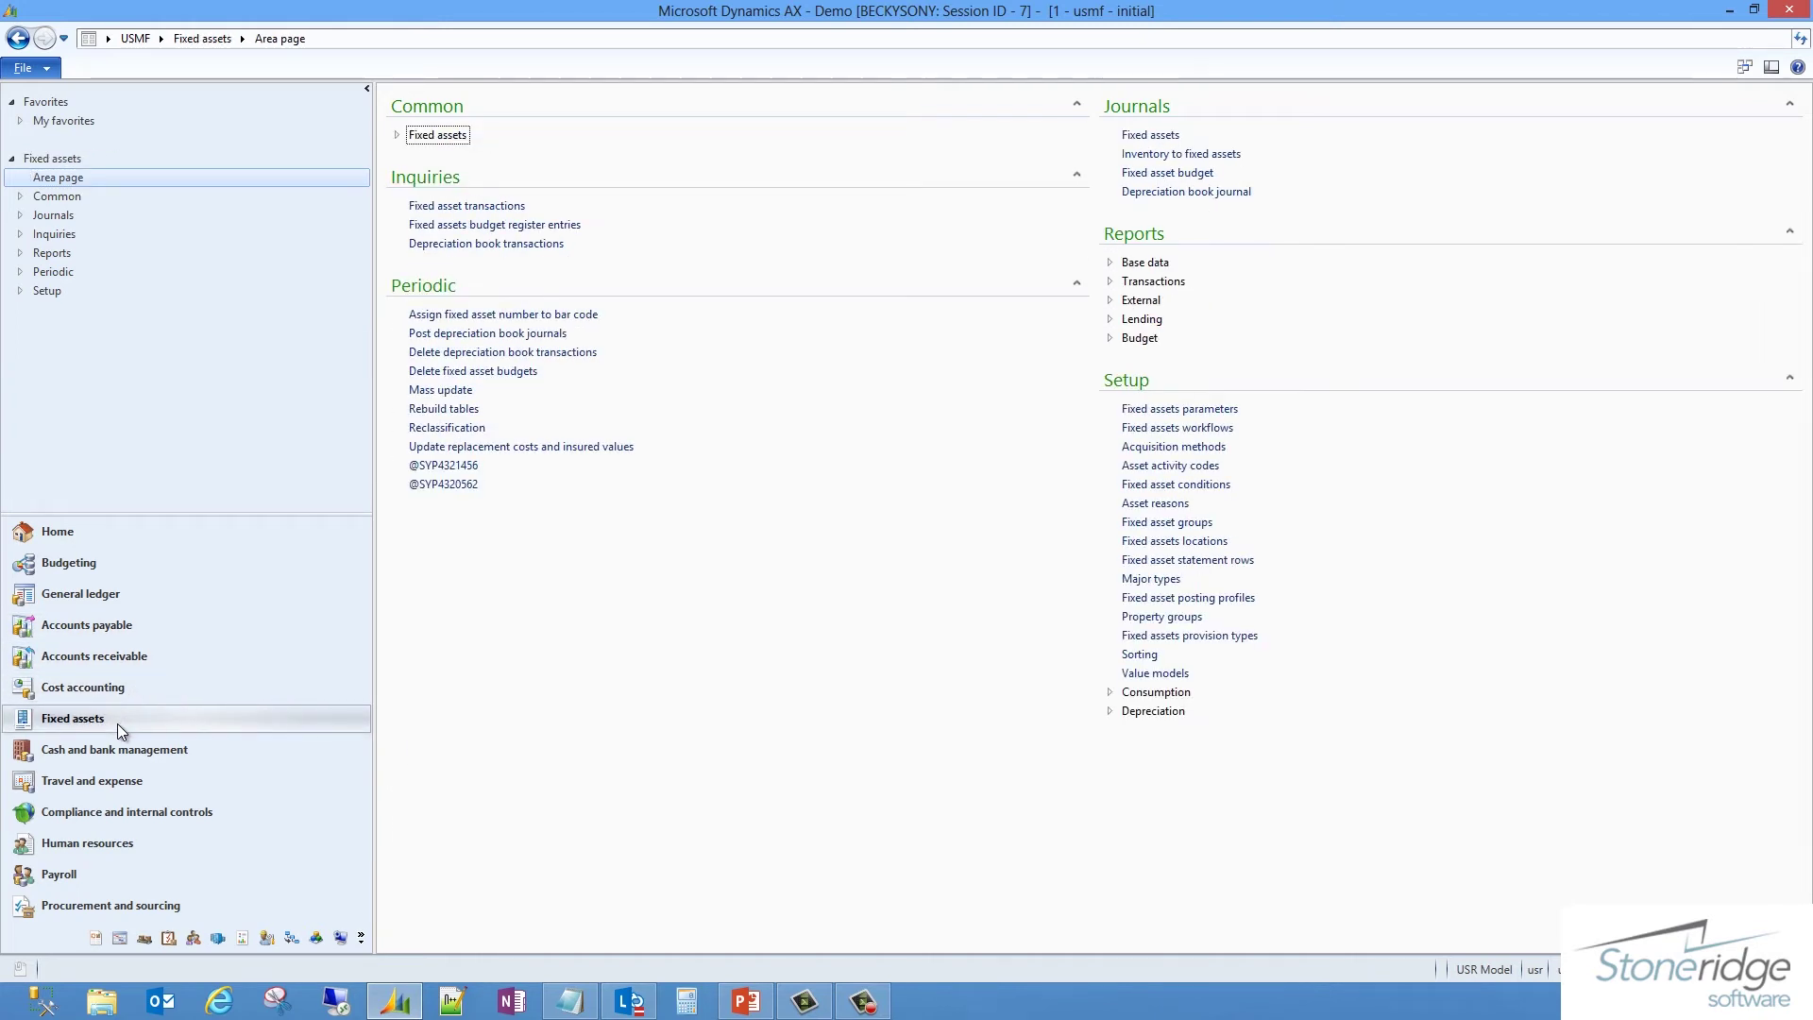
click(127, 683)
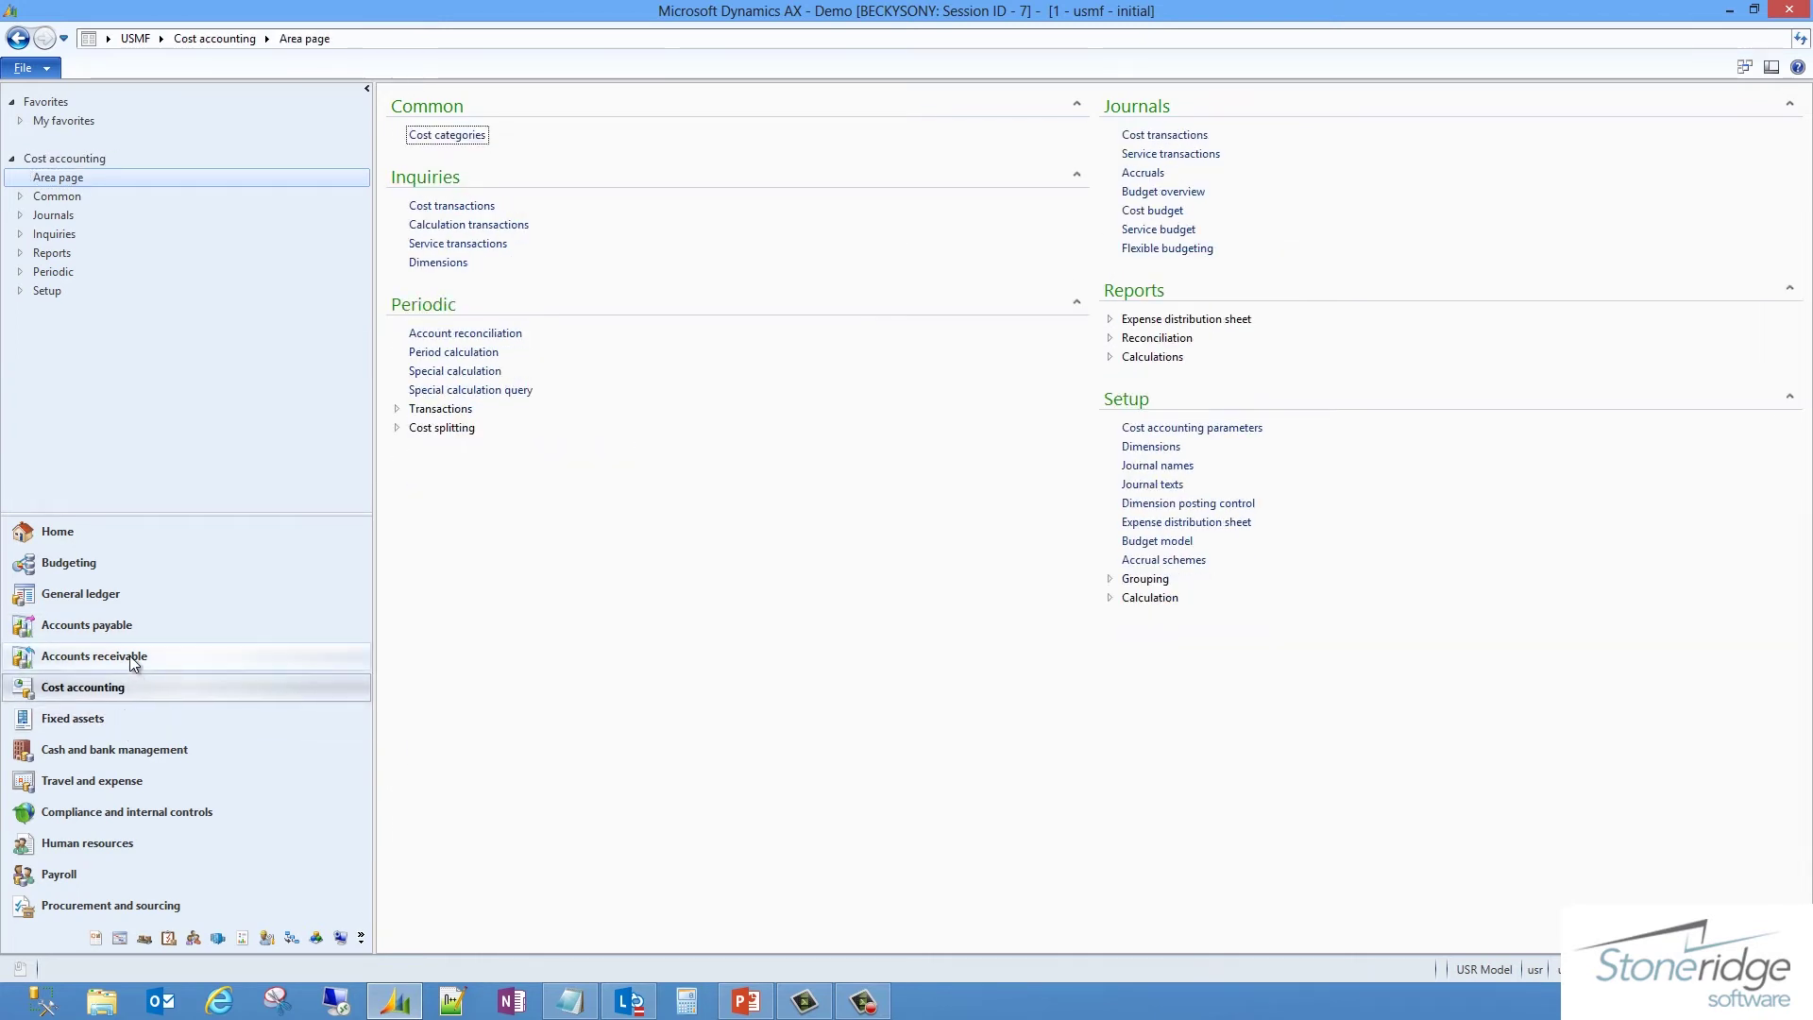
click(122, 569)
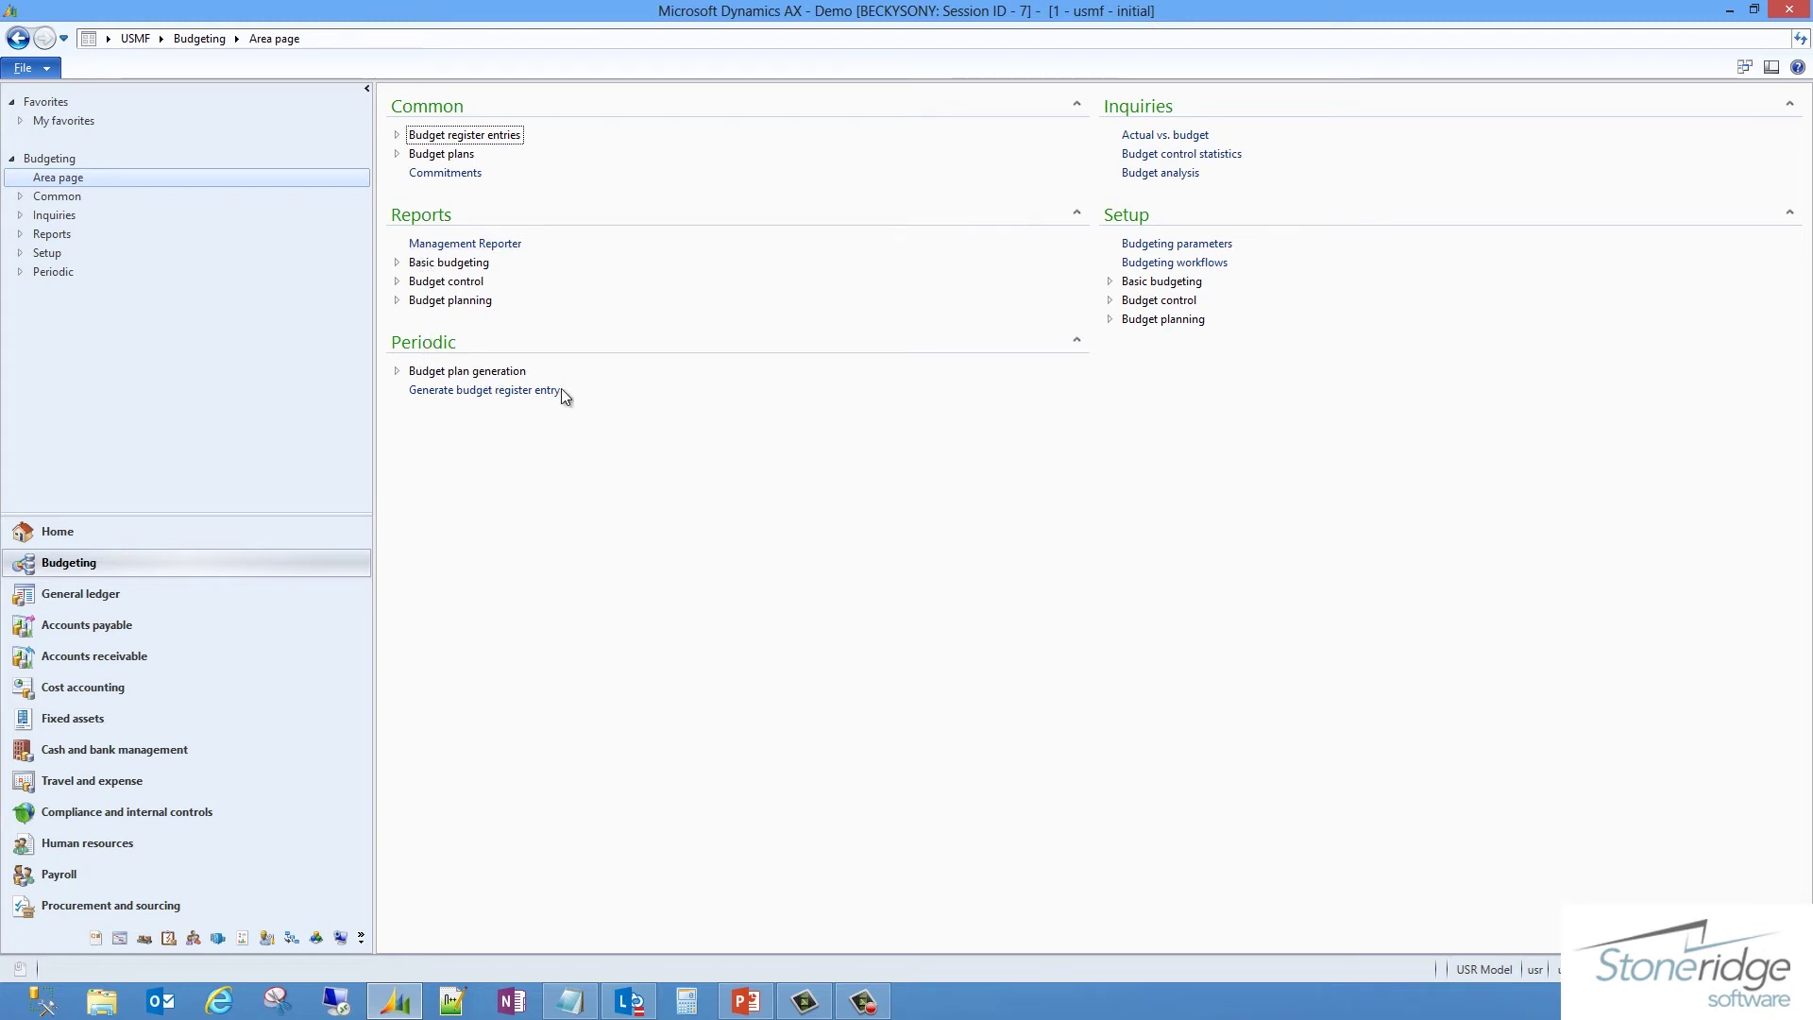
click(142, 594)
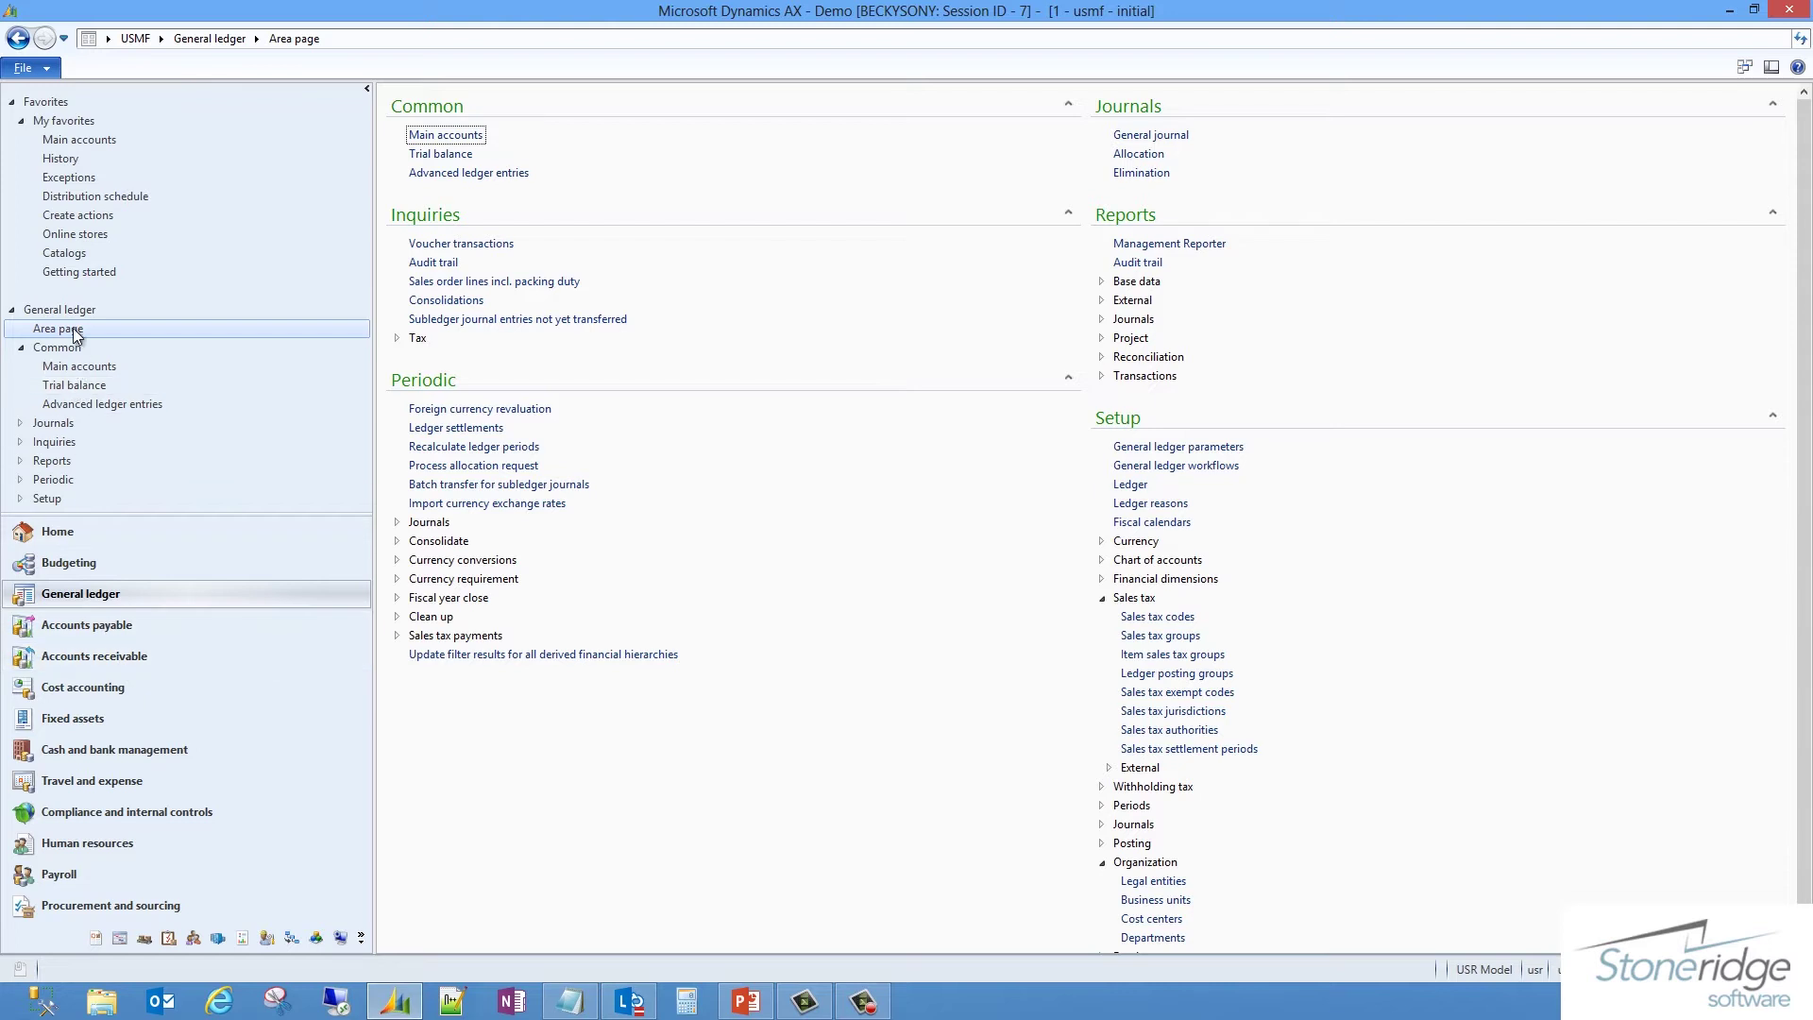
click(117, 630)
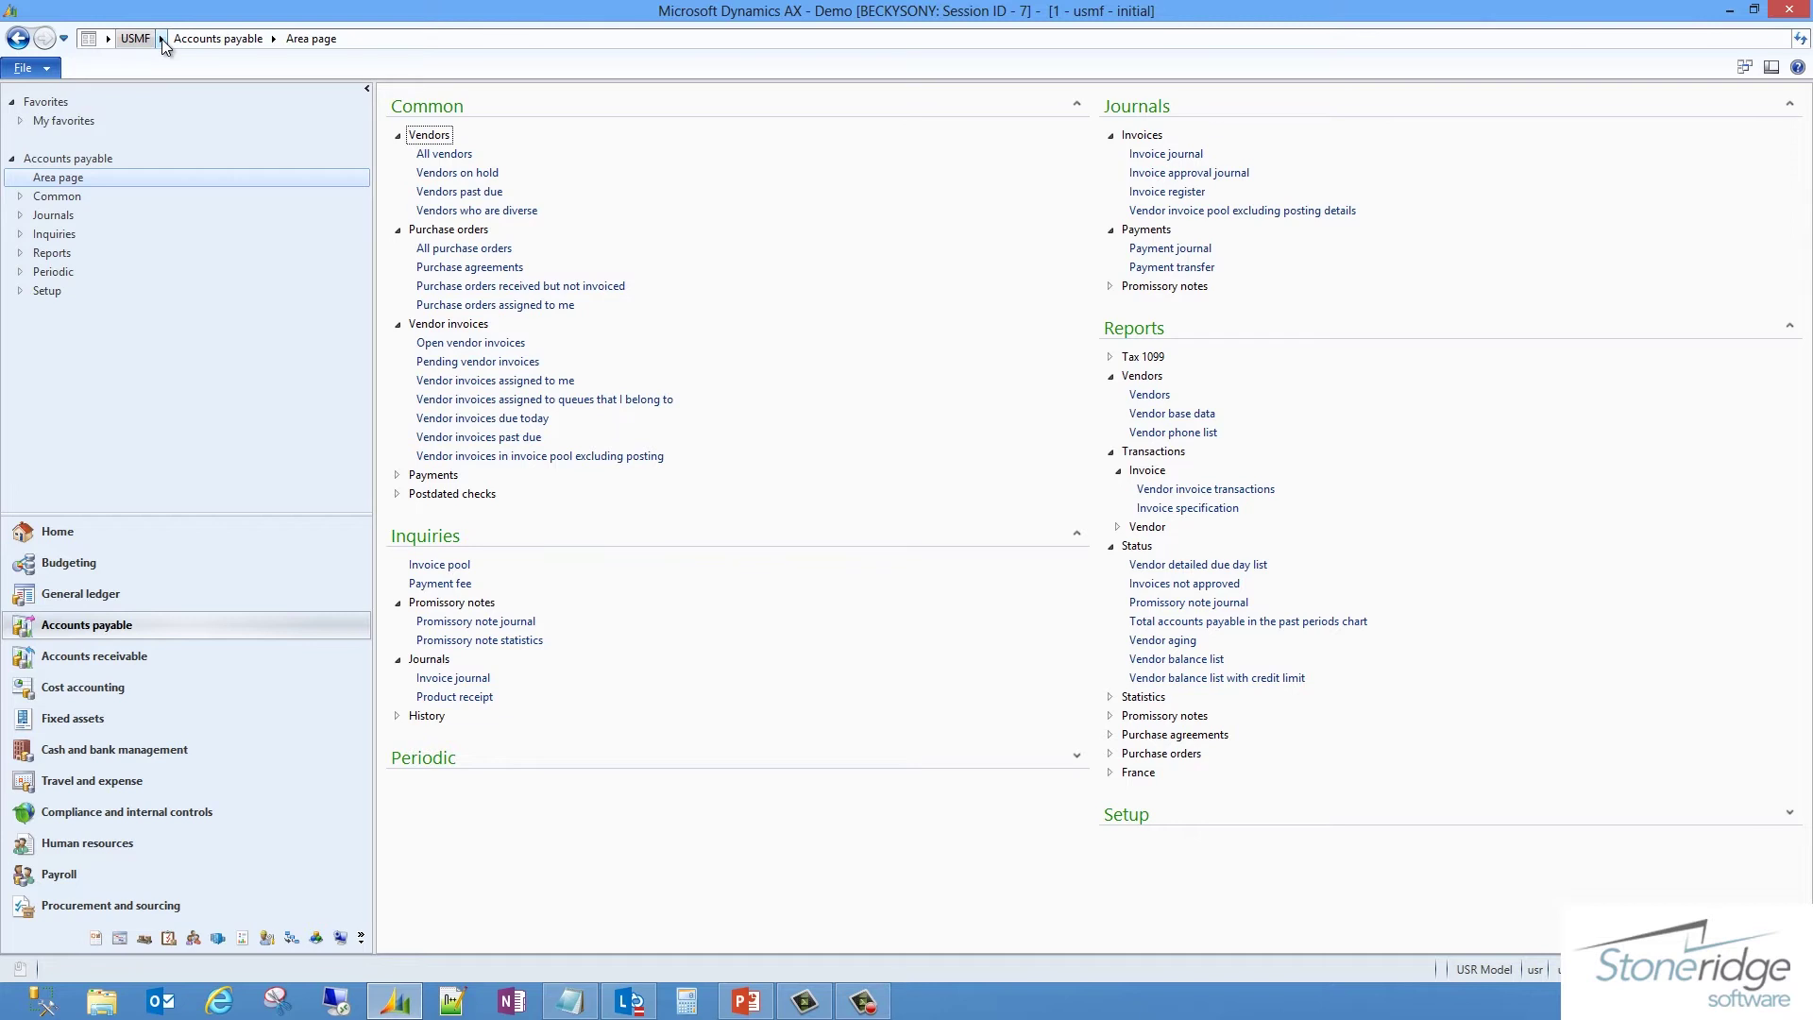
Use the breadcrumb to open General ledger Reports and expand the Base data group.
click(161, 38)
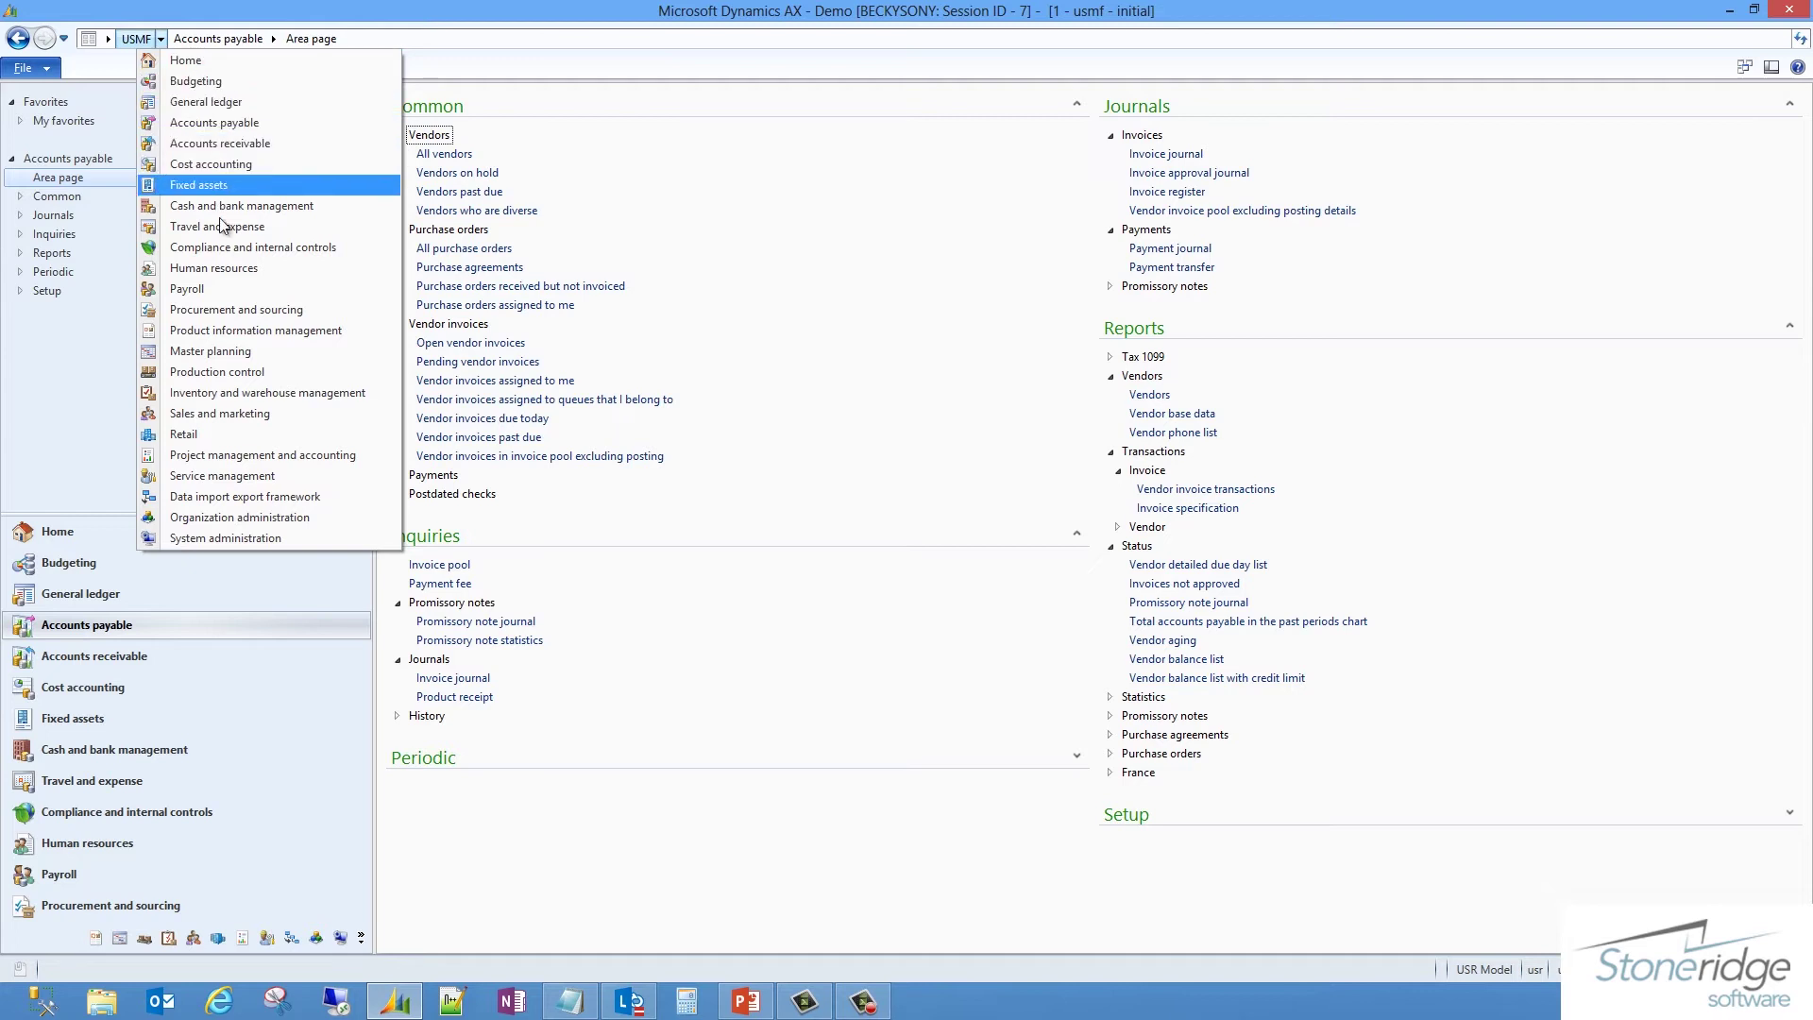
click(228, 104)
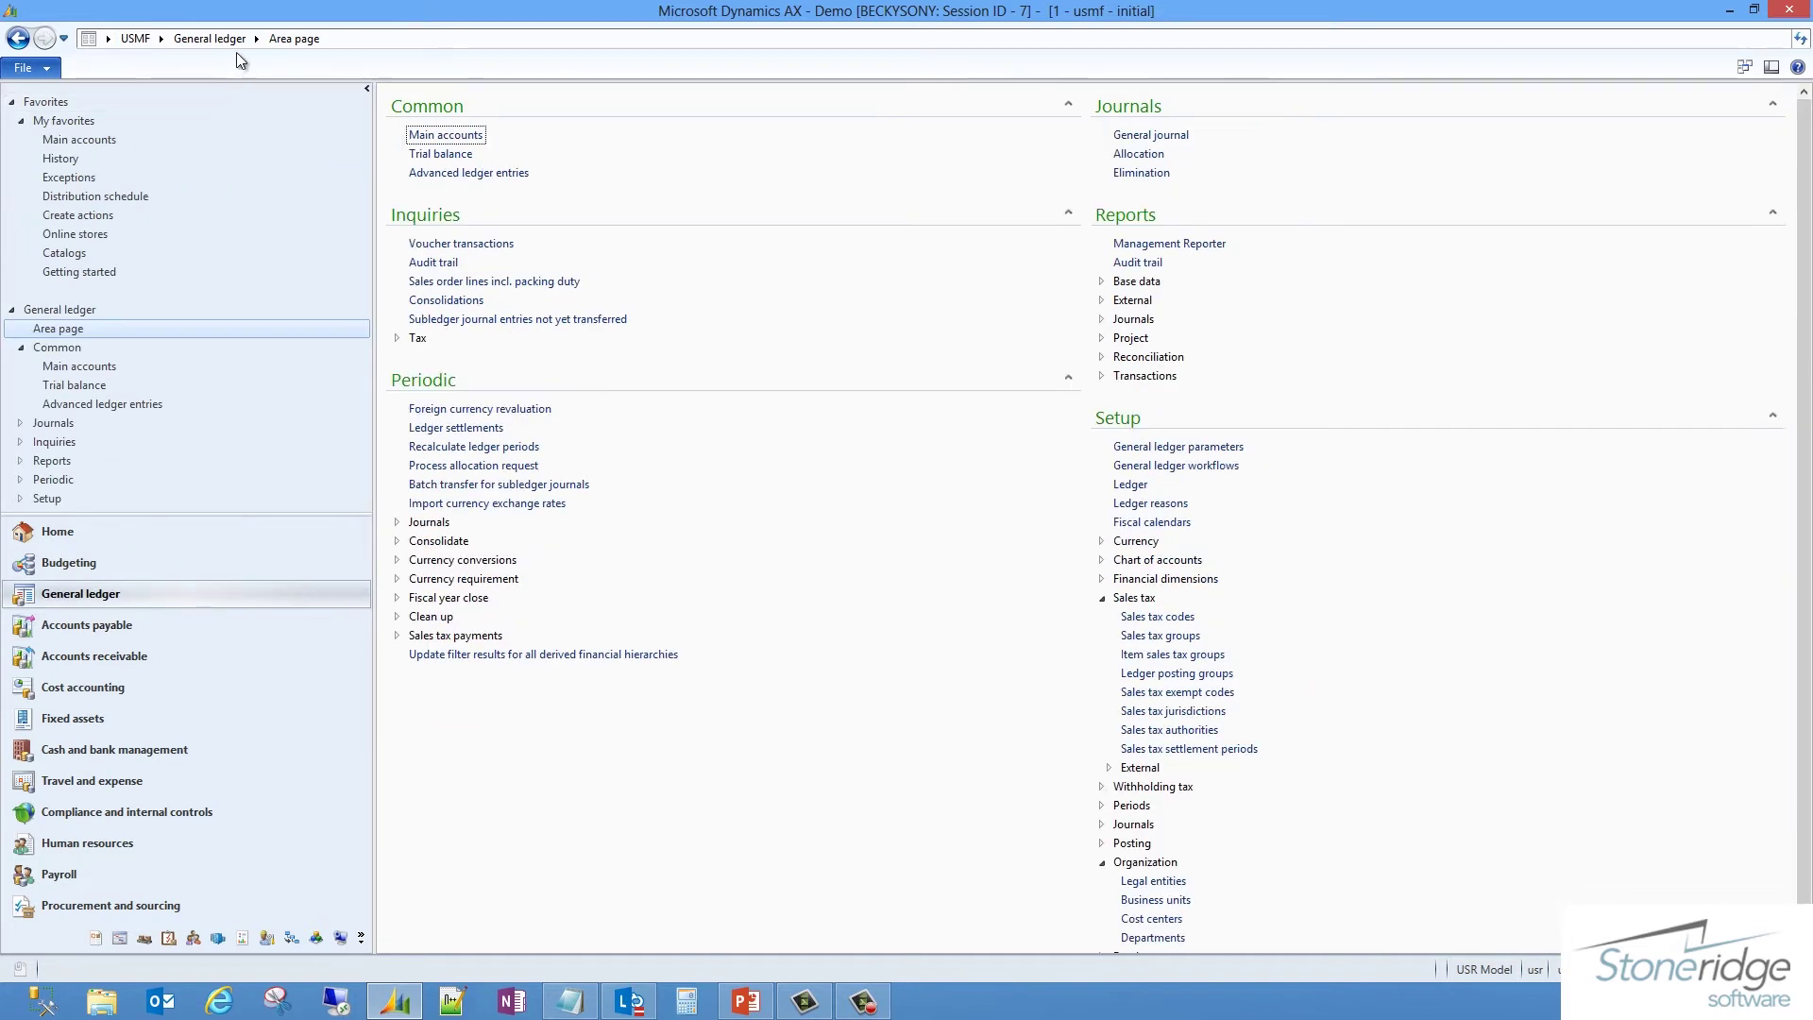
click(256, 39)
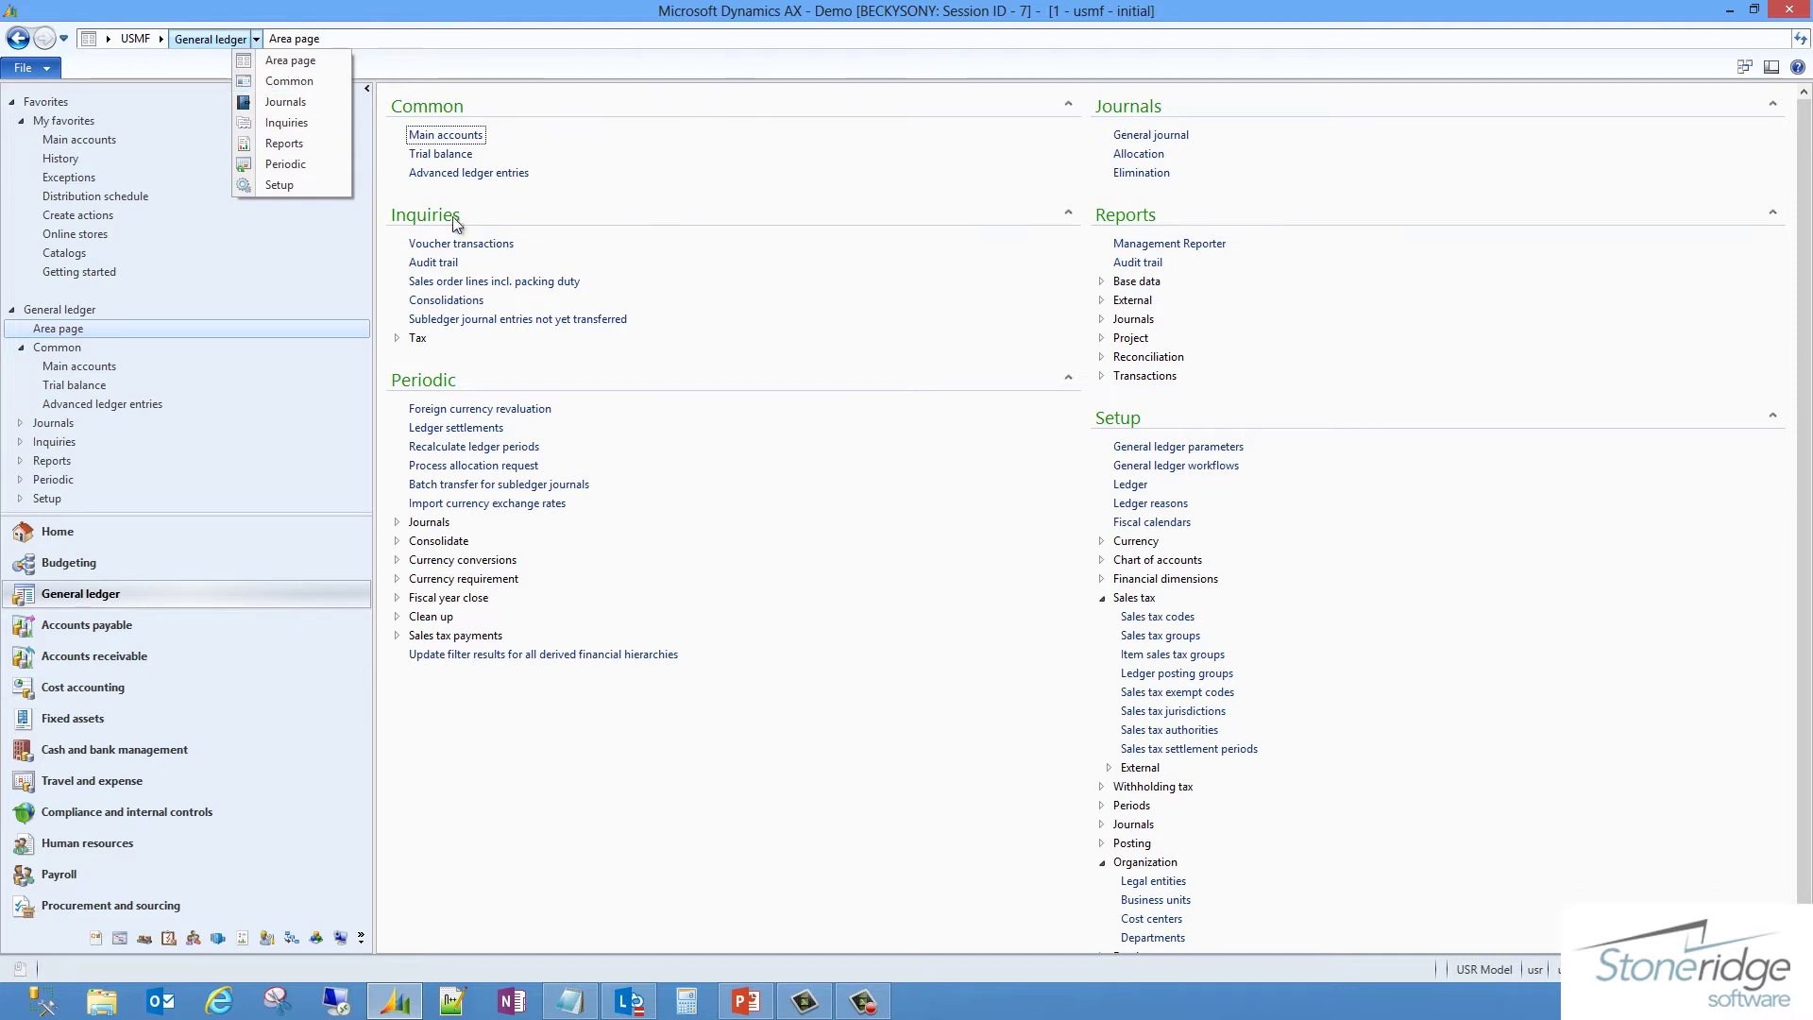
click(306, 144)
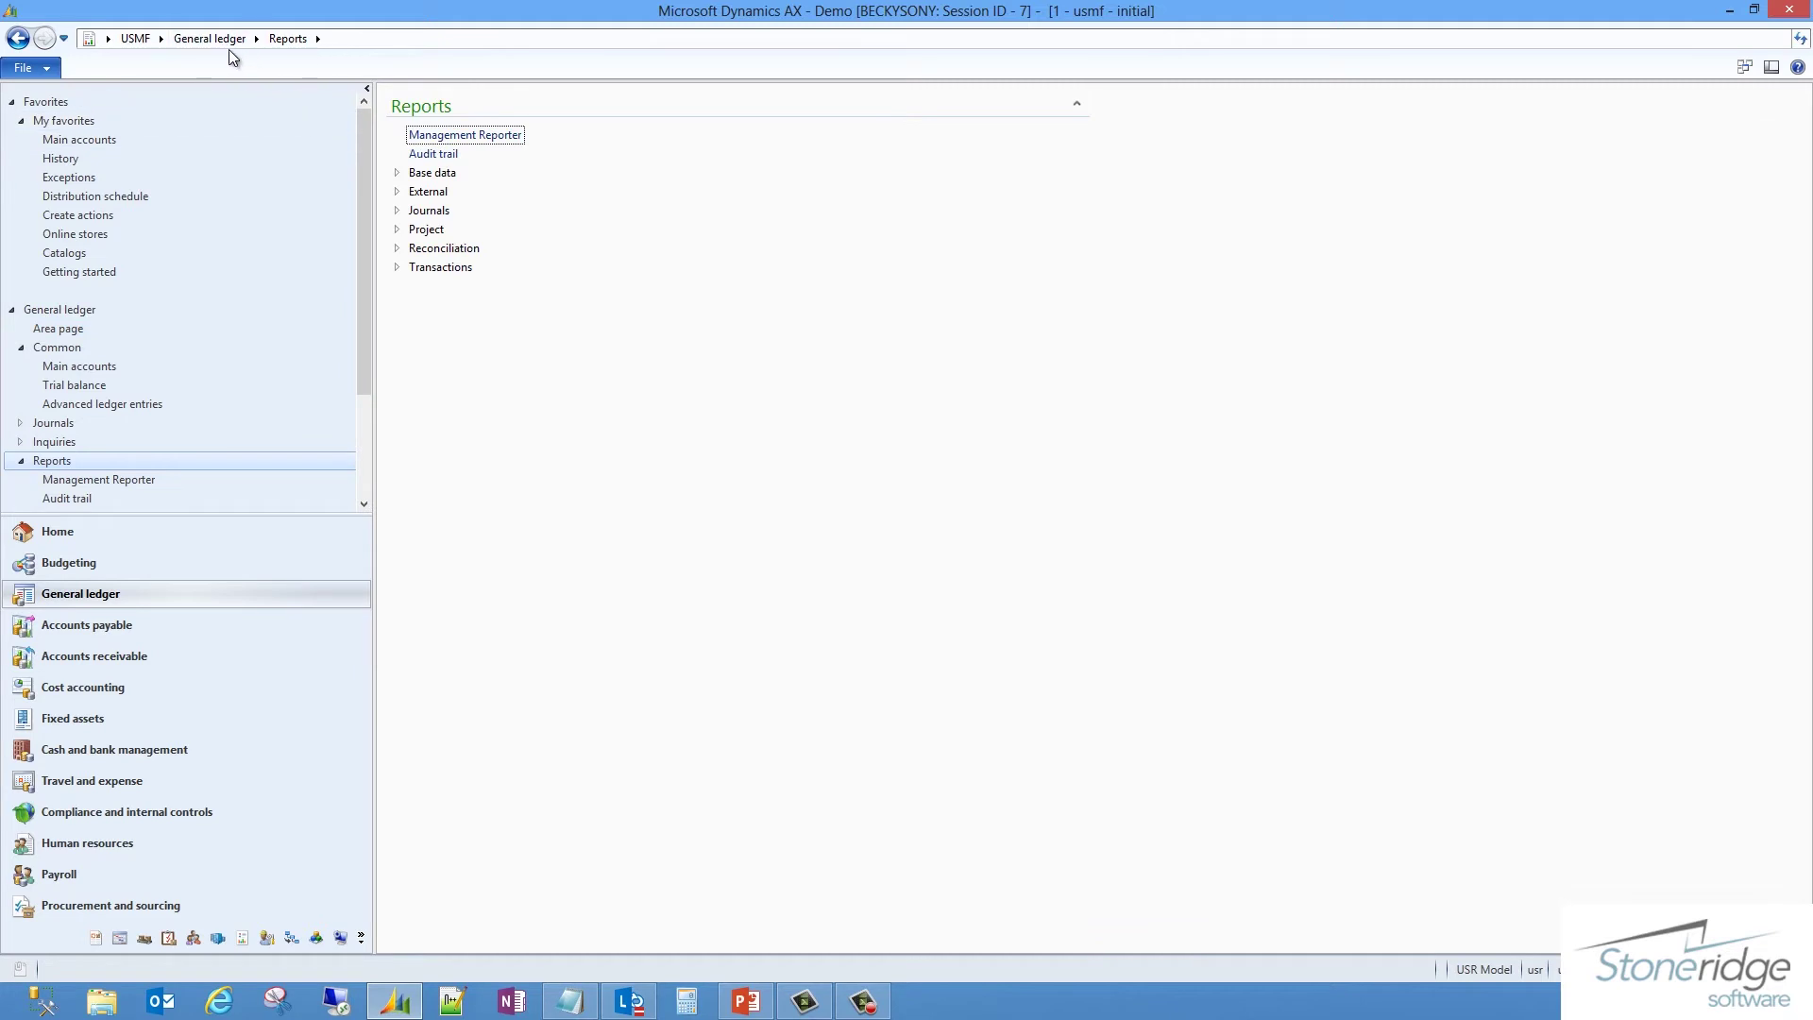
click(398, 175)
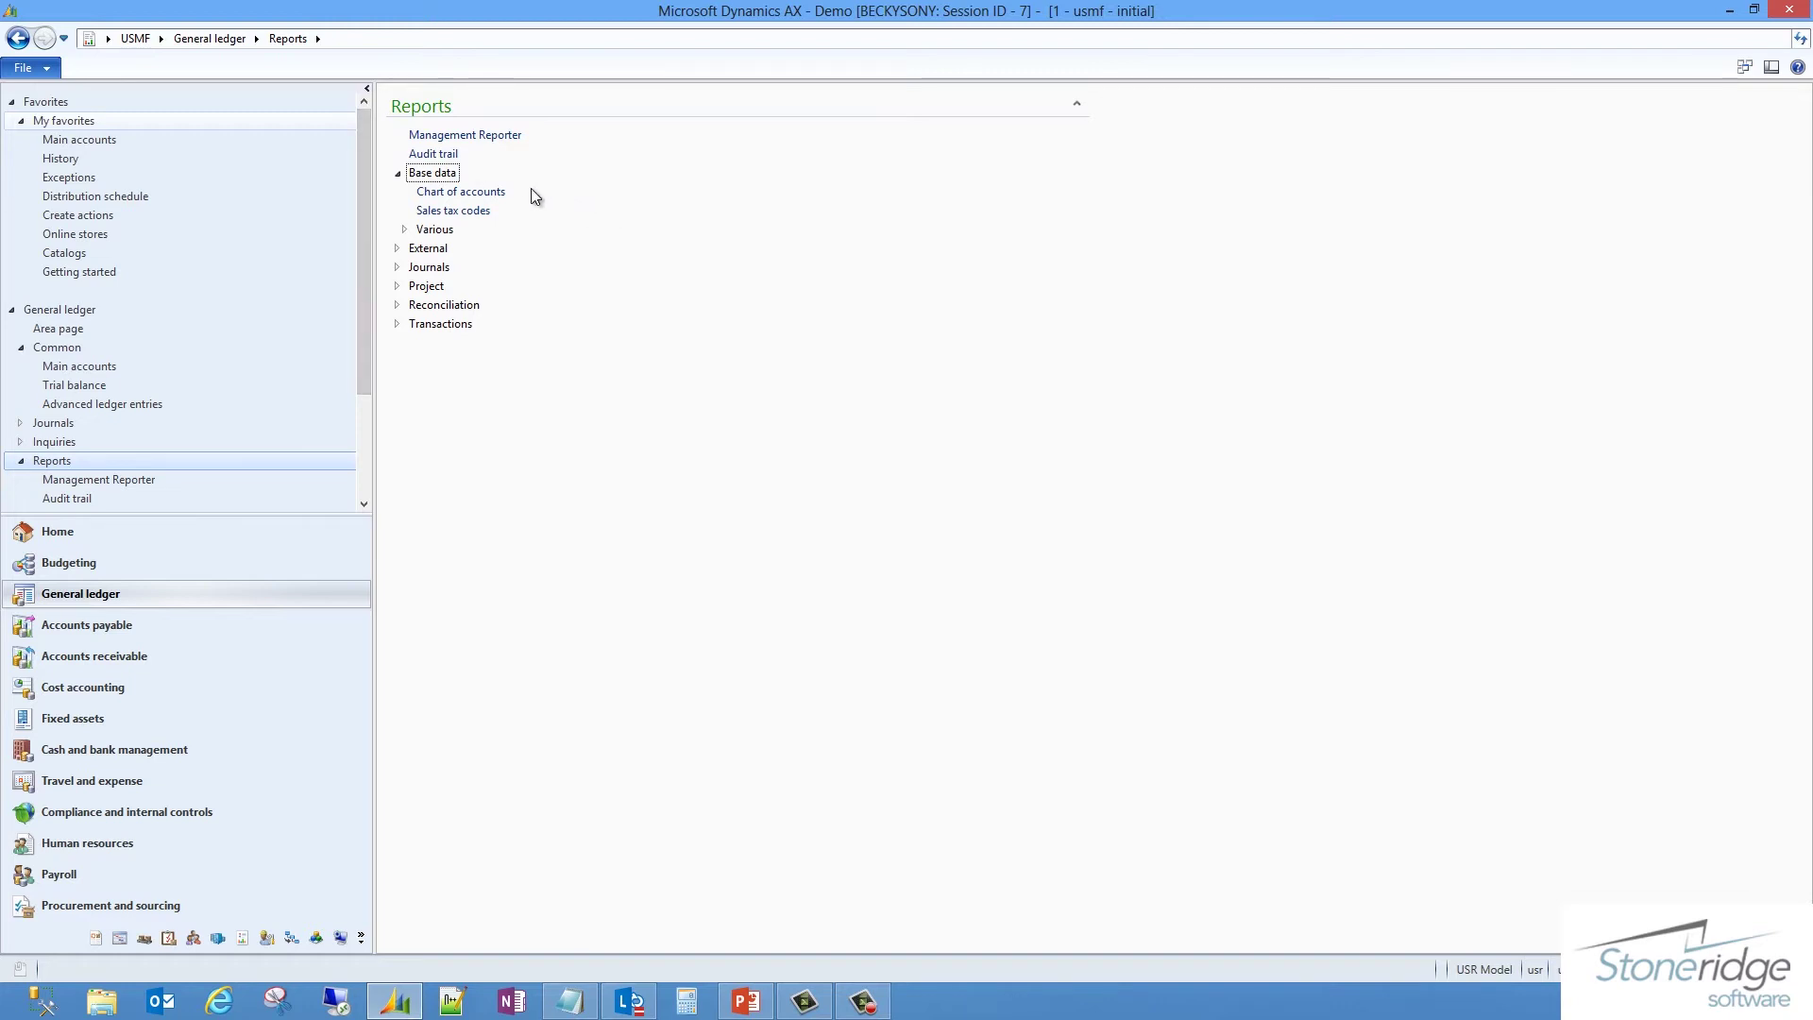
Go Back and Forward, then reopen Accounts payable - Area page from Travel History.
click(18, 41)
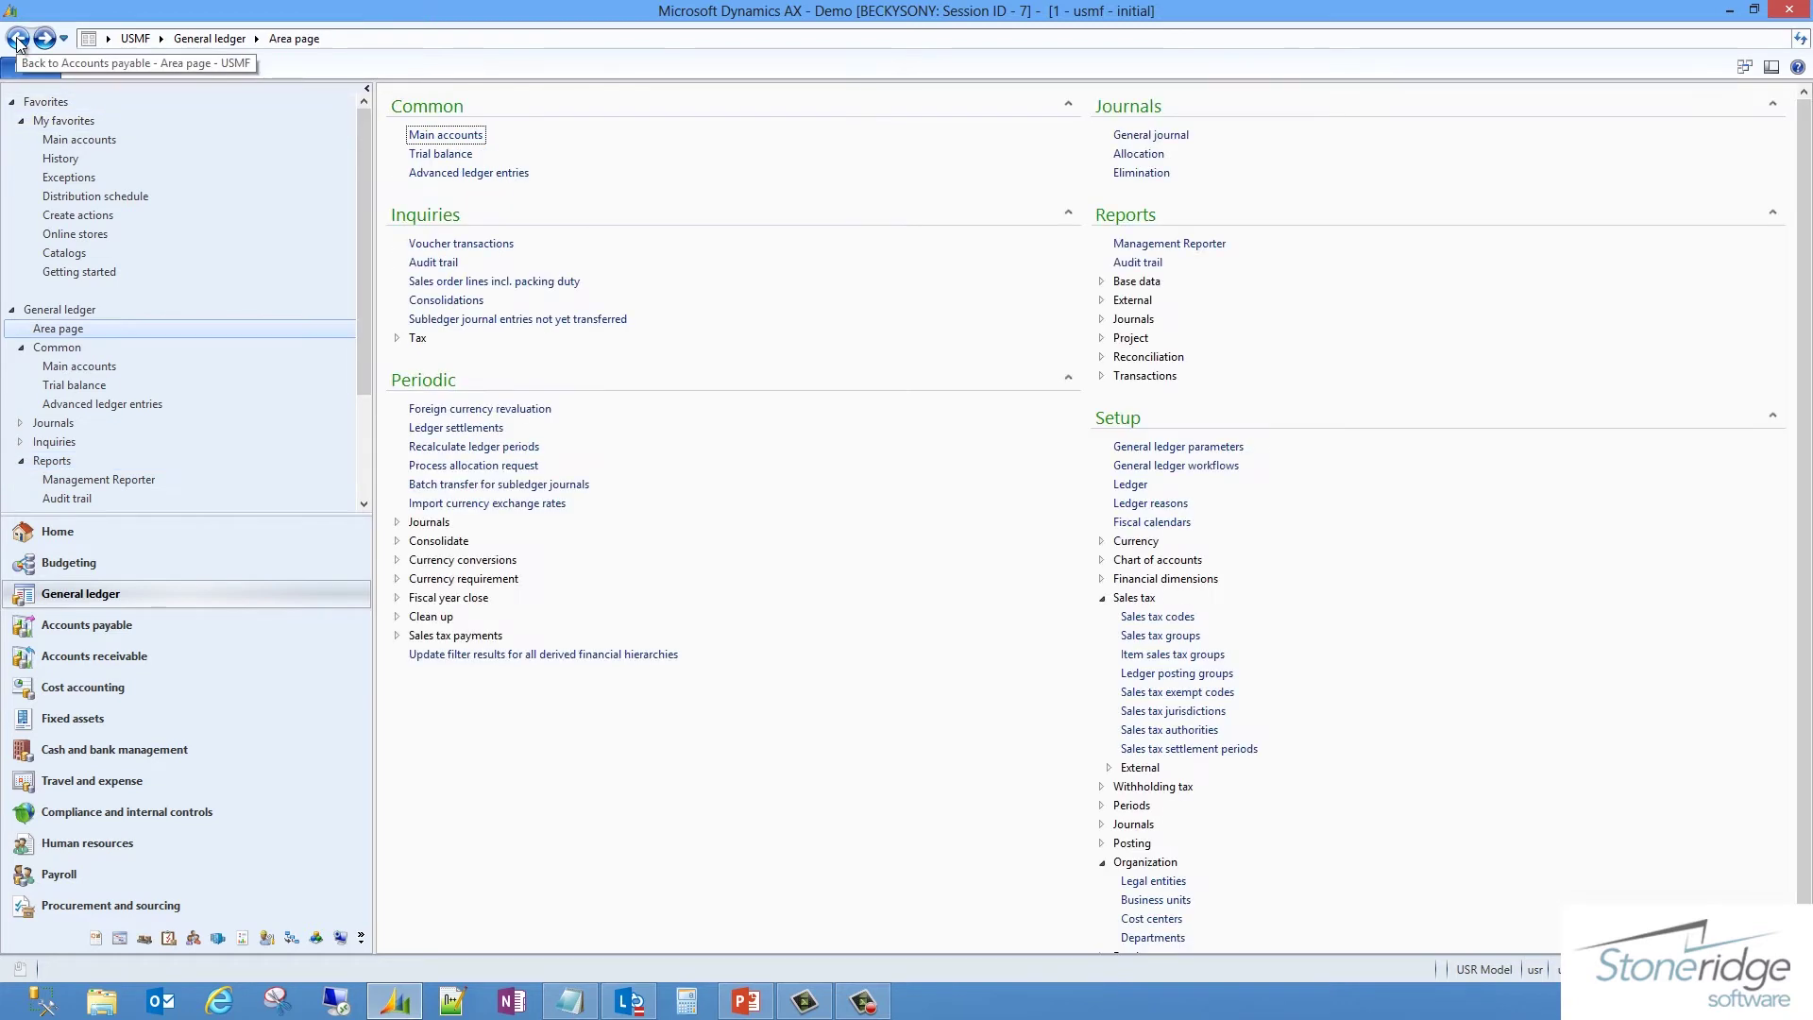
click(17, 43)
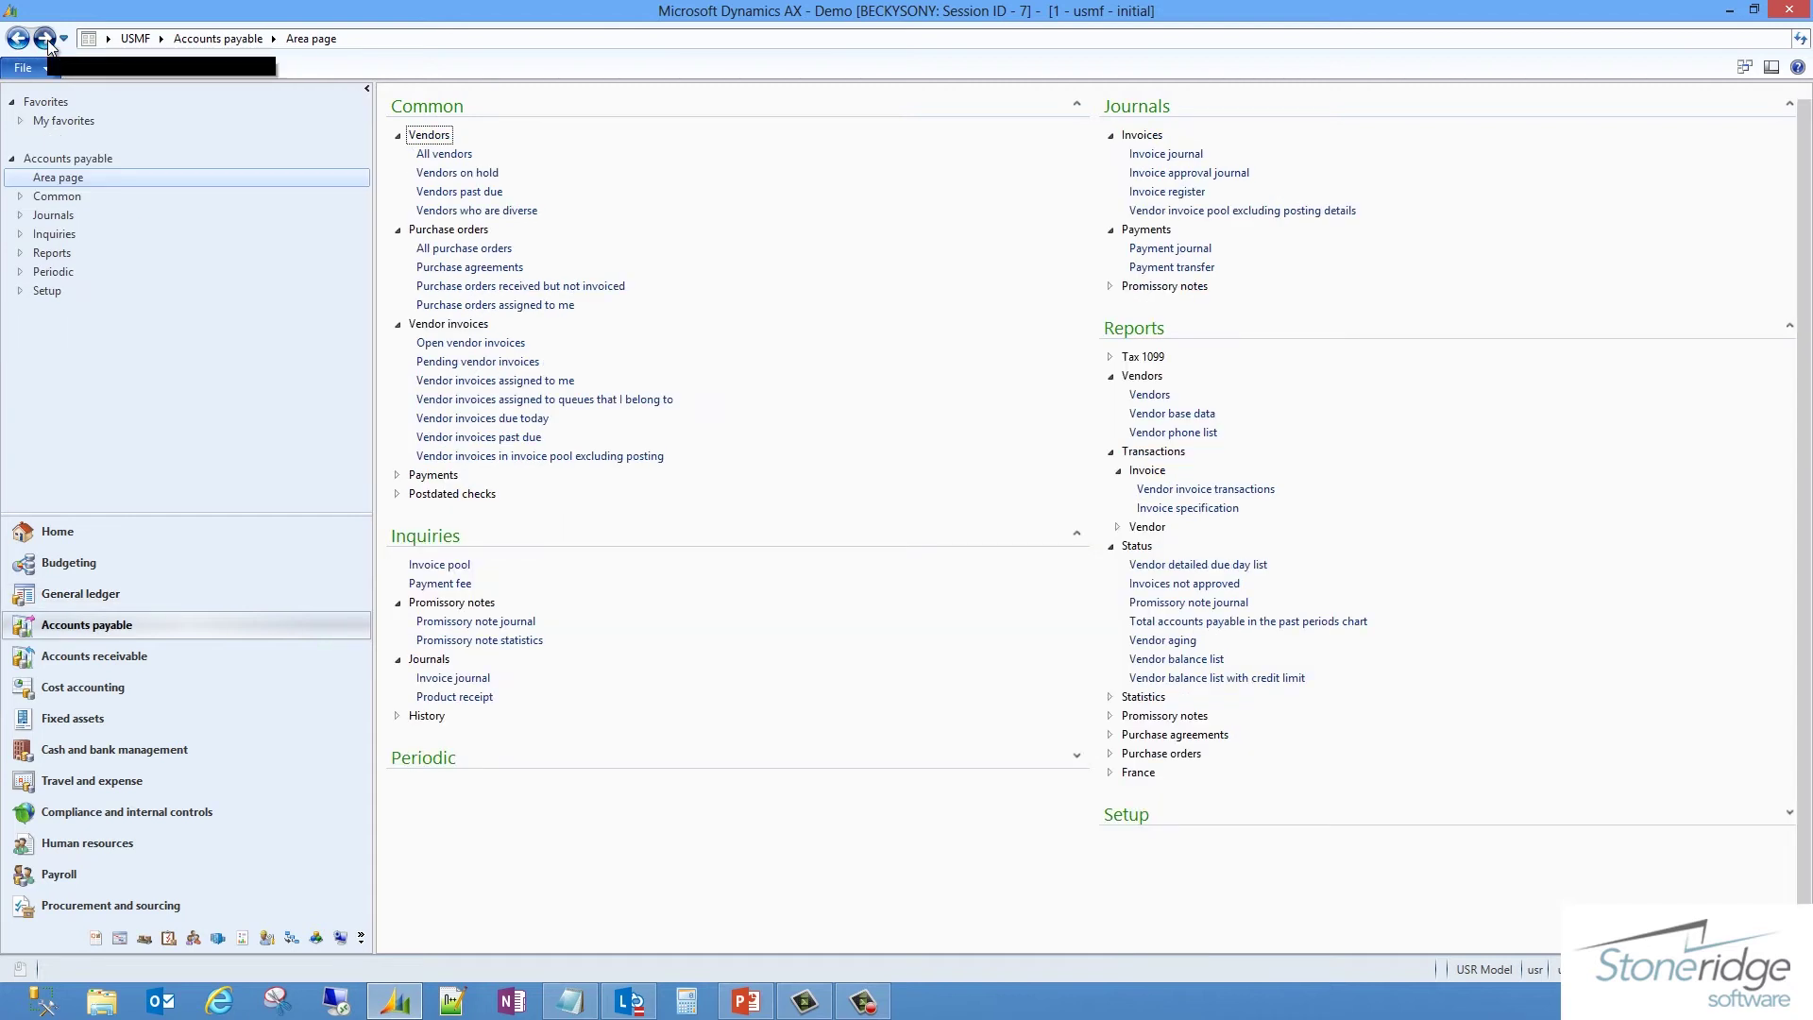
click(44, 41)
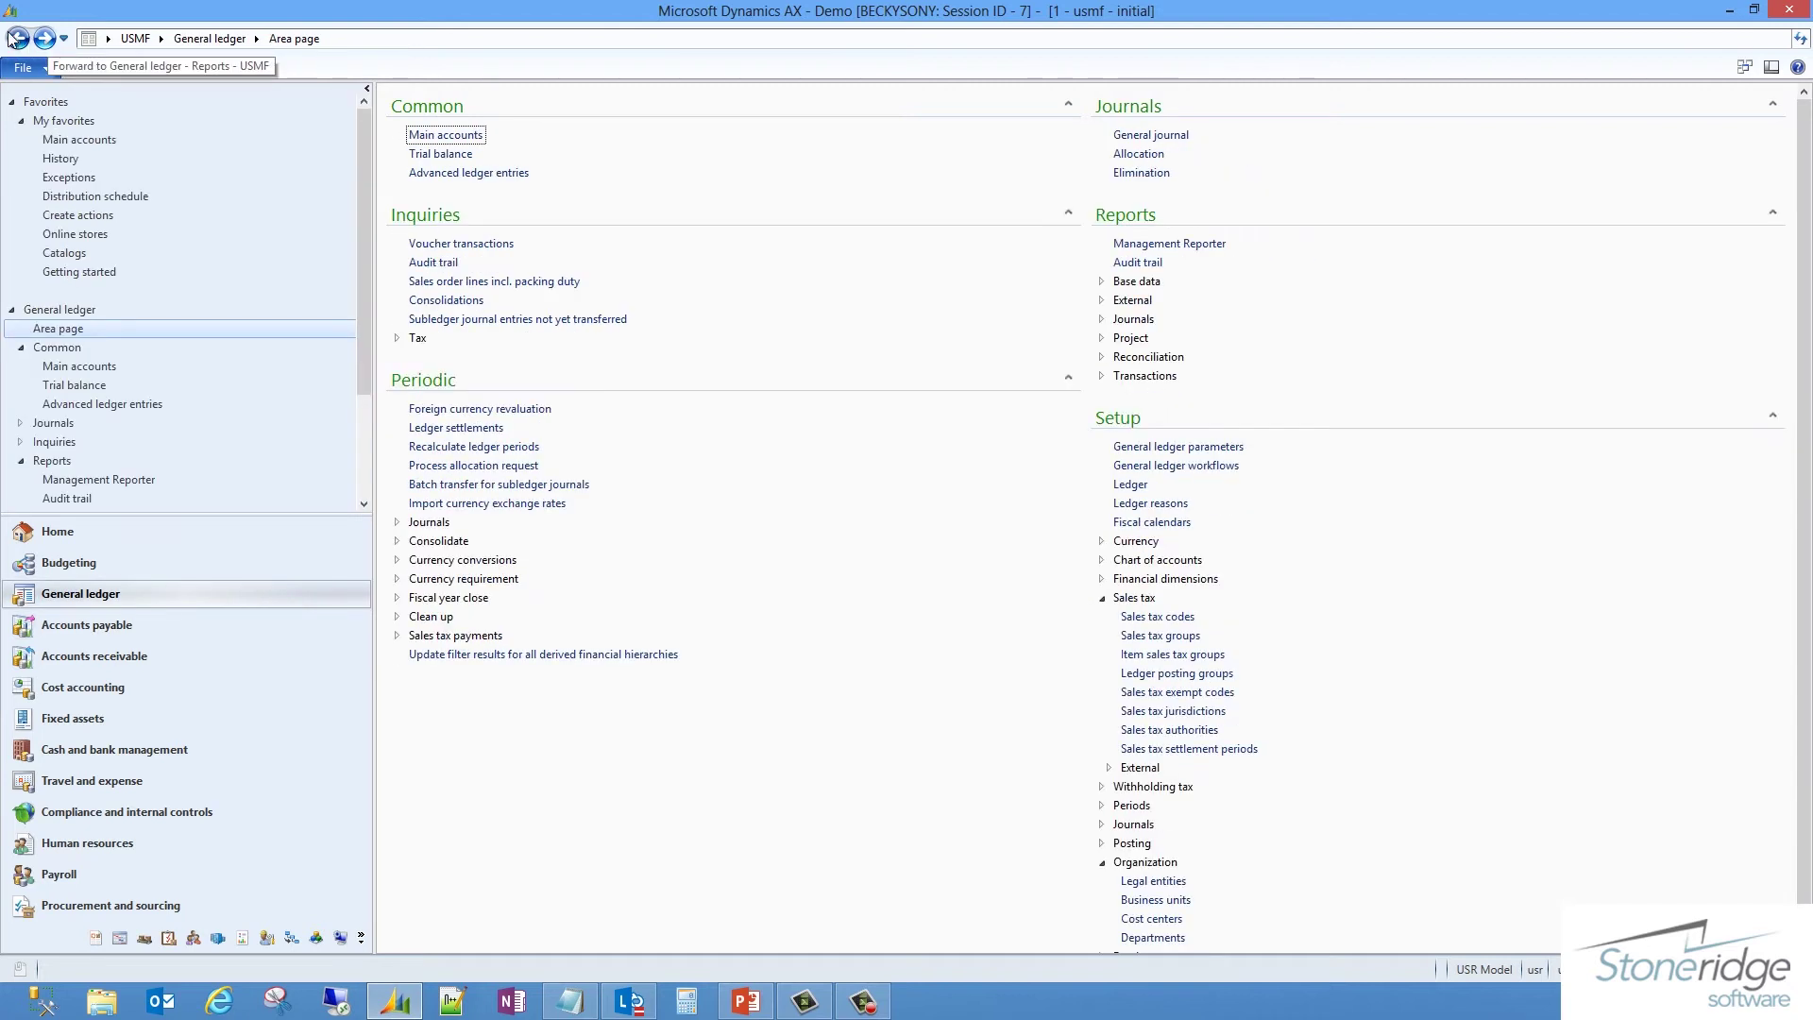
click(61, 38)
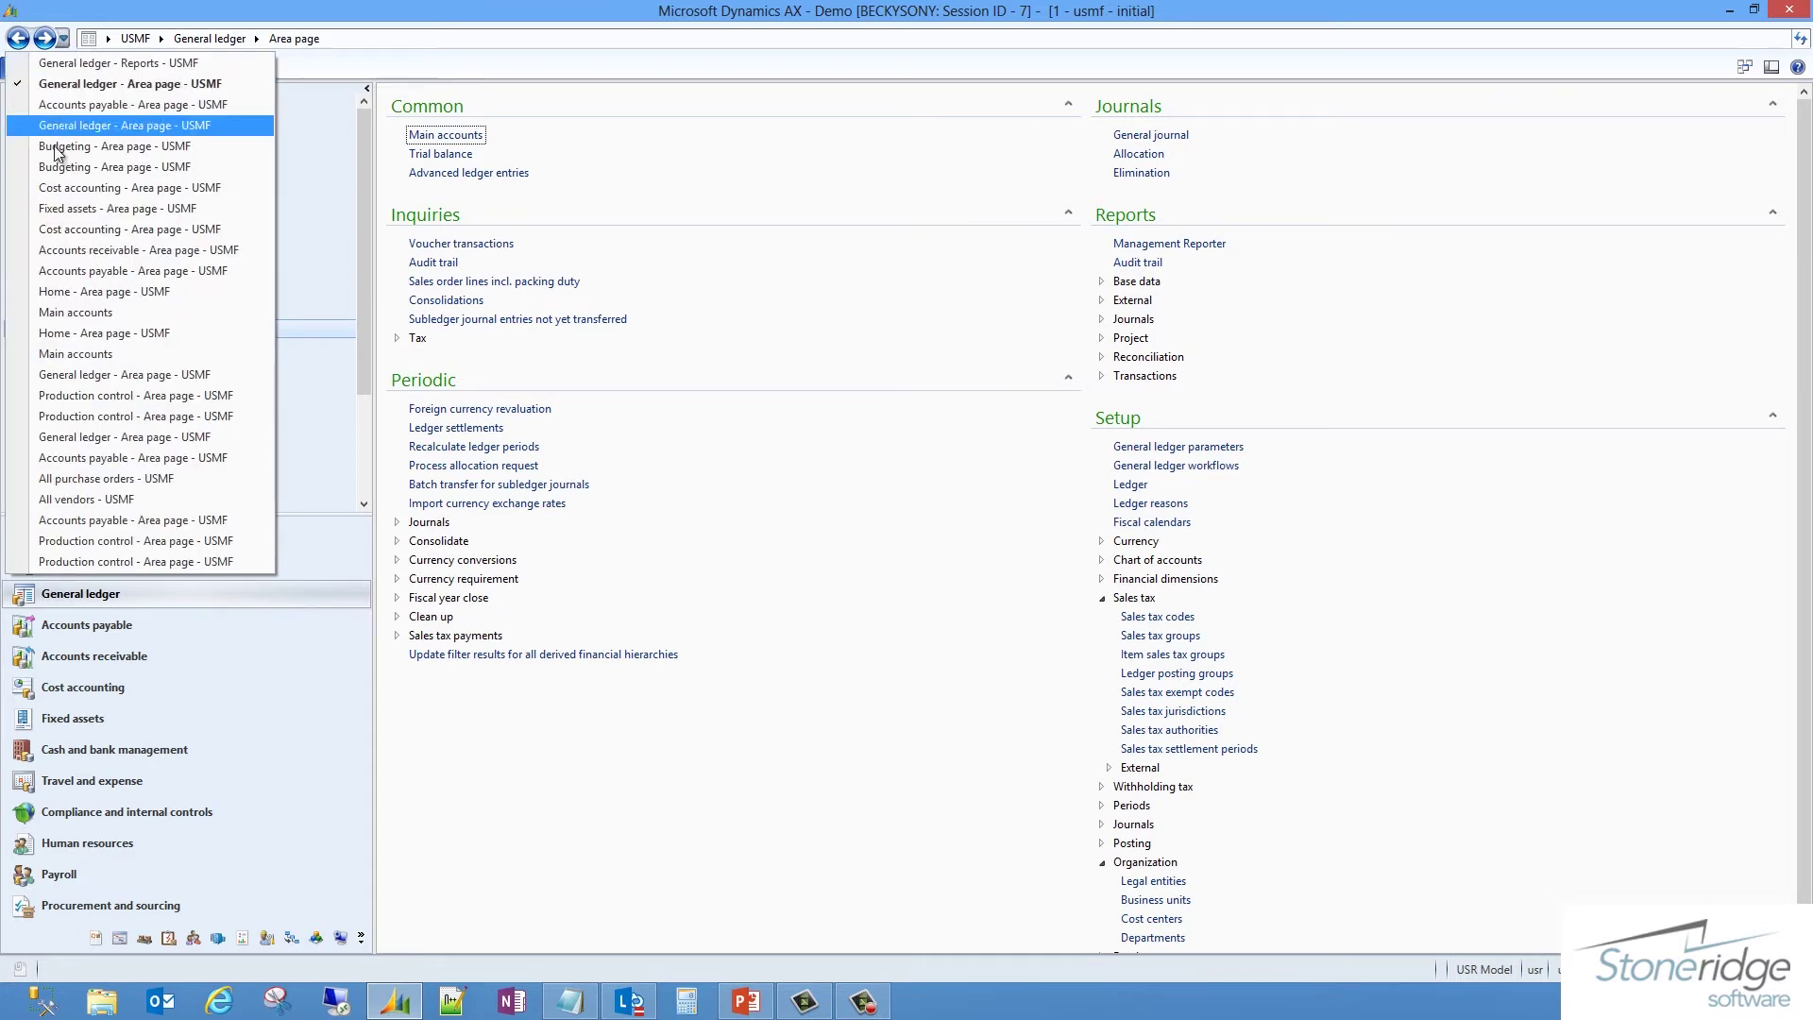
click(106, 270)
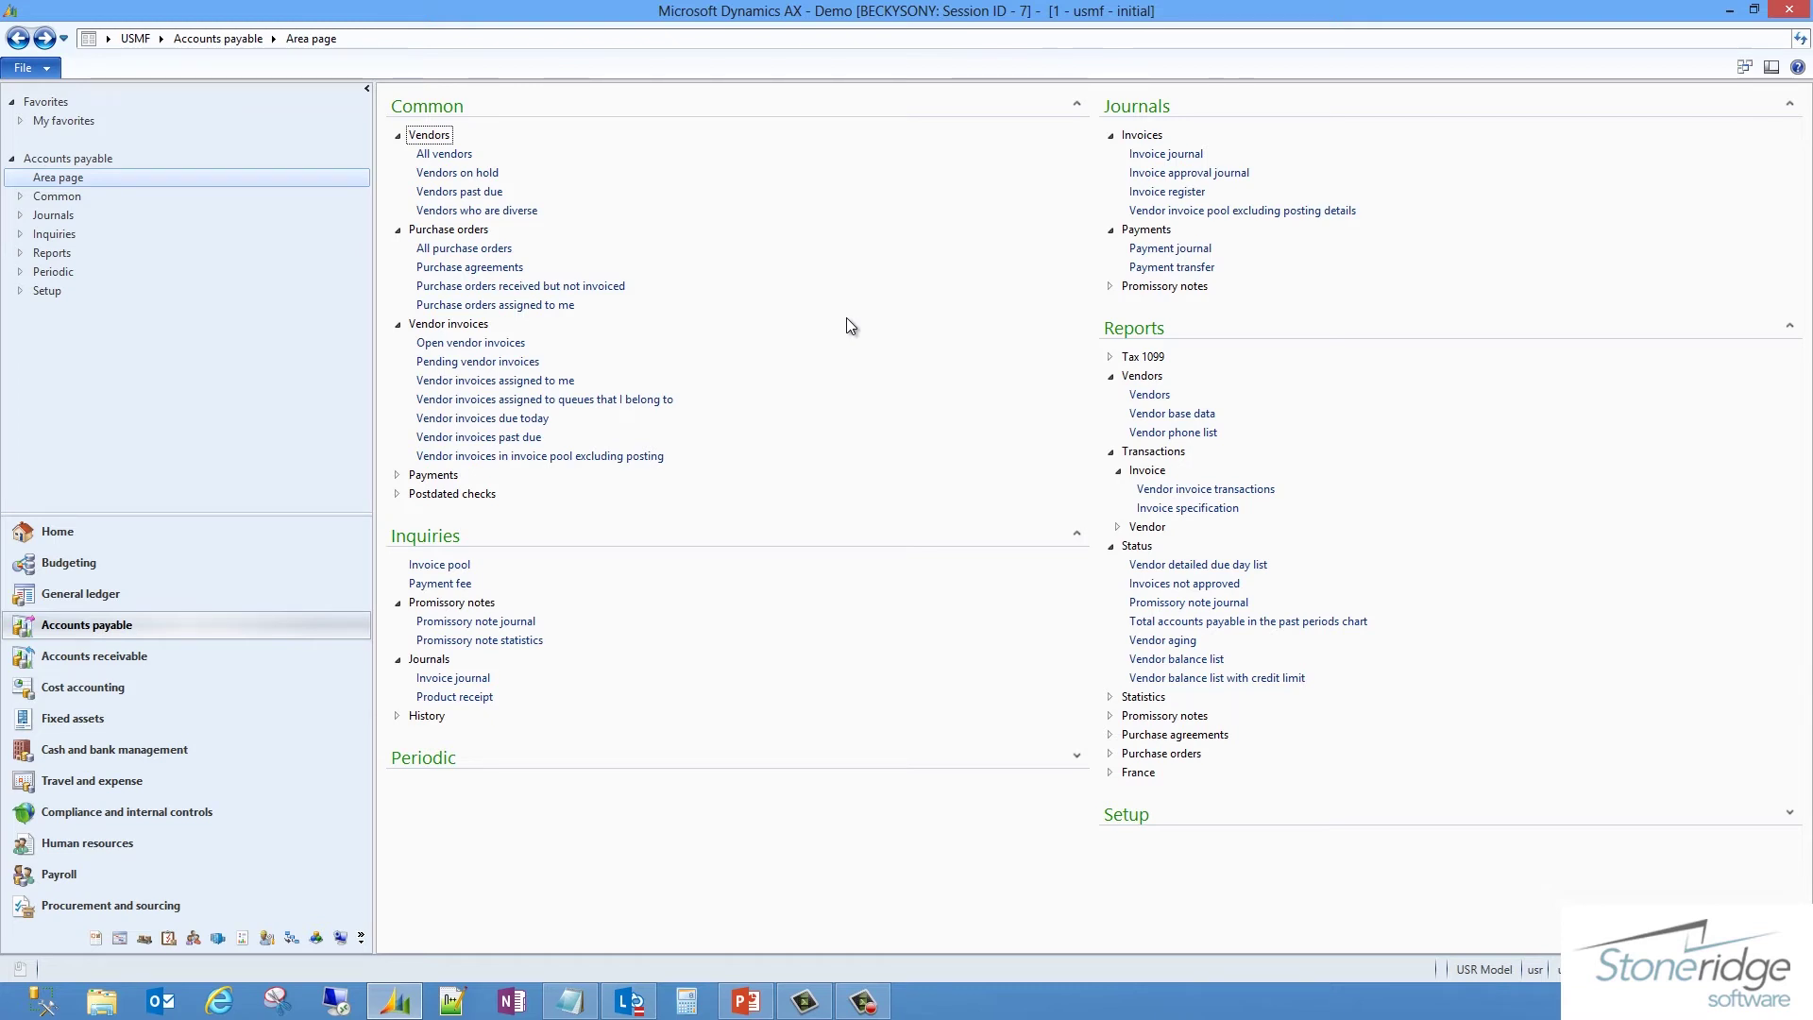
Open the General ledger module from the navigation pane.
click(156, 600)
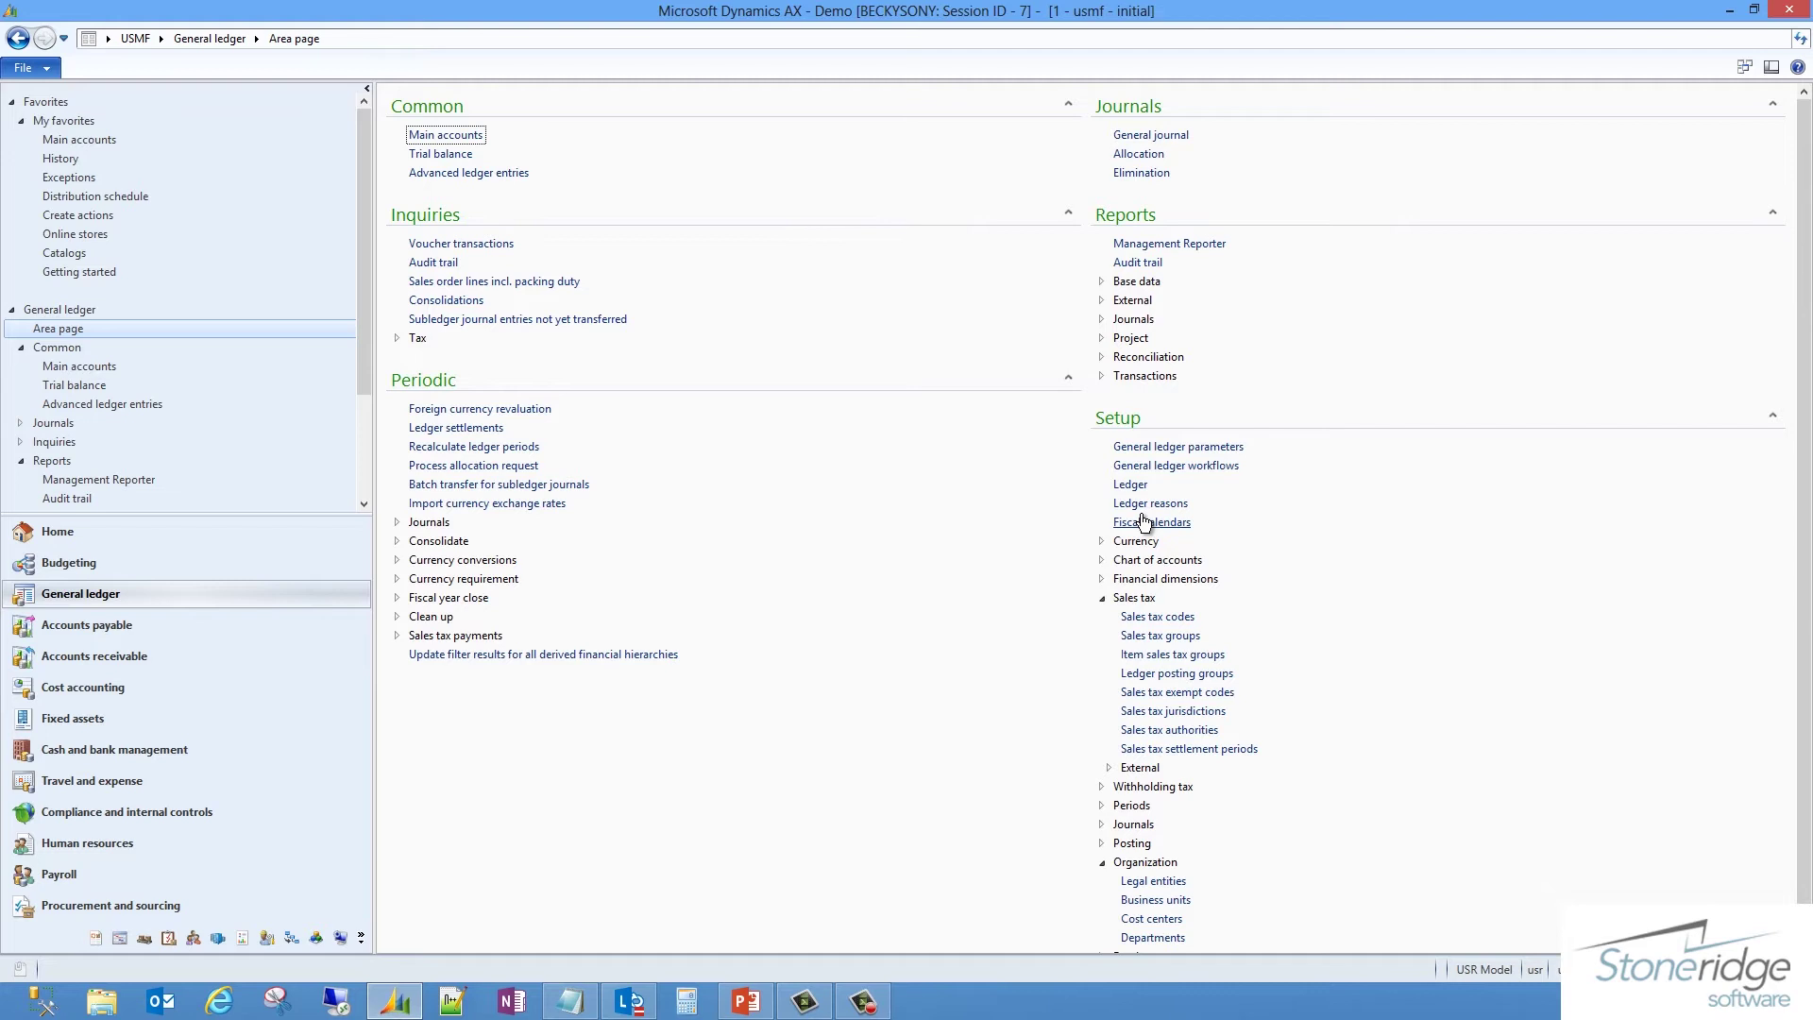
click(459, 136)
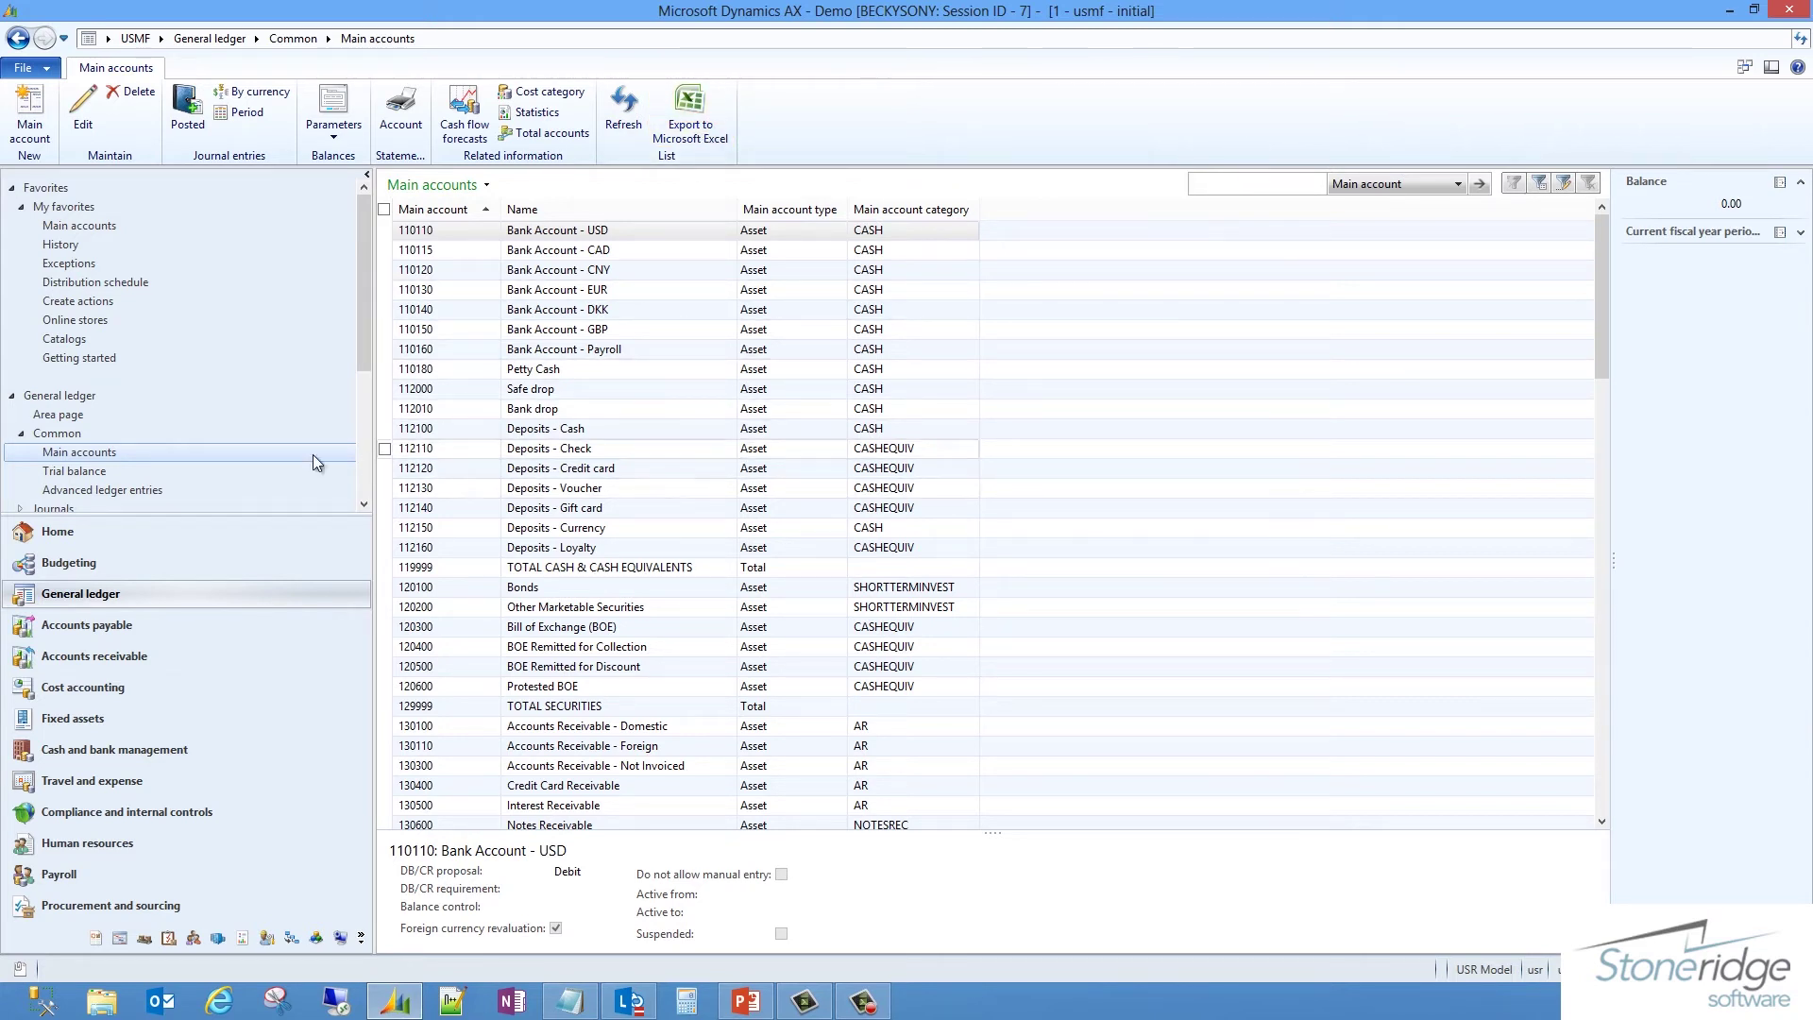
click(53, 436)
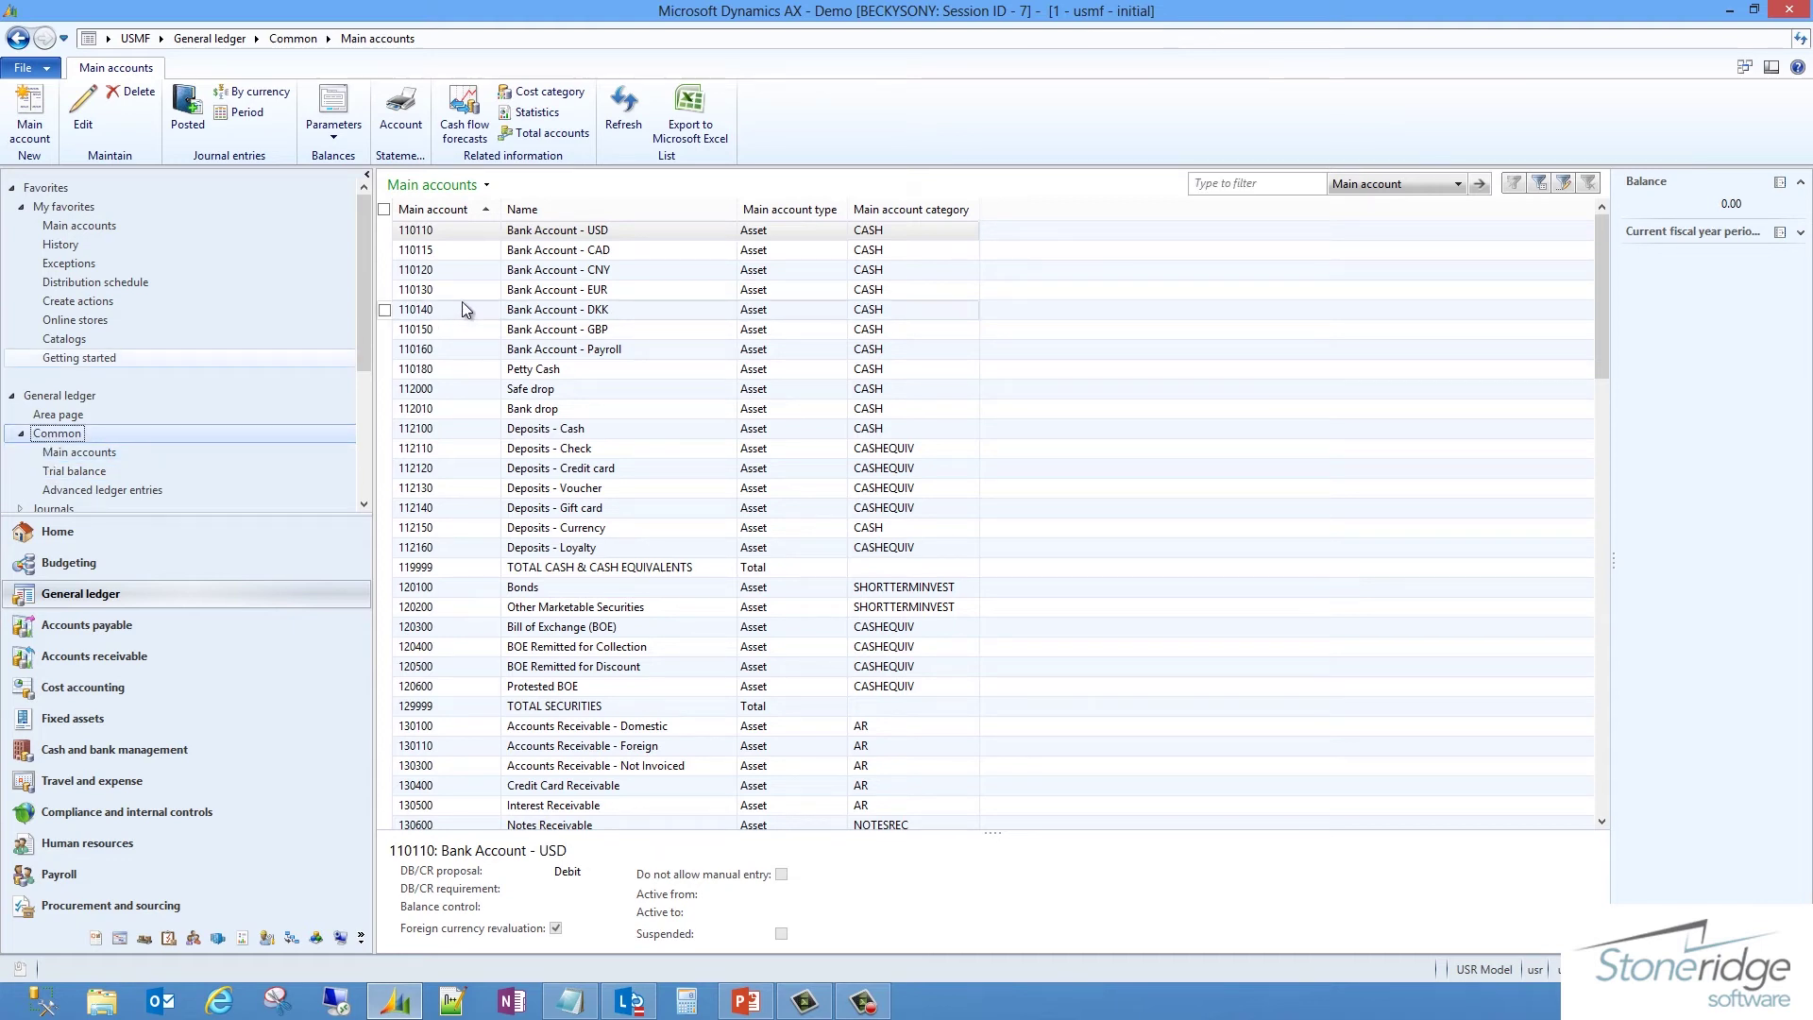
click(61, 416)
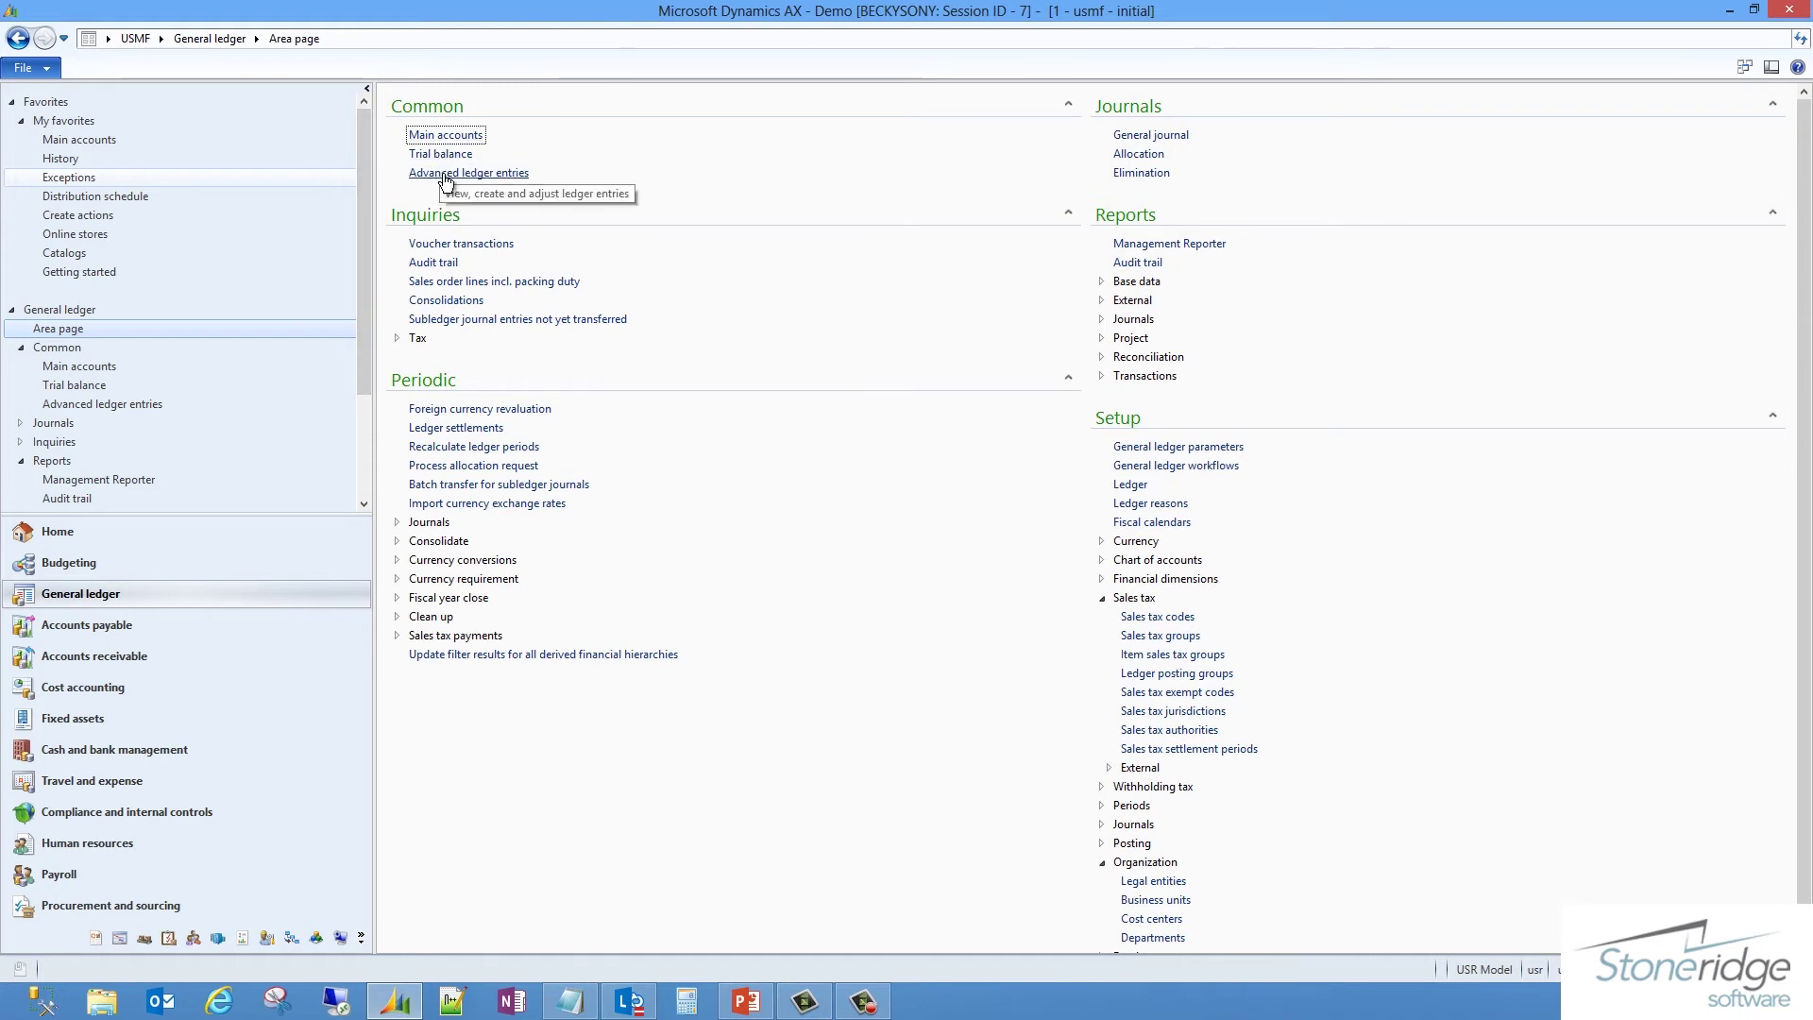
click(443, 172)
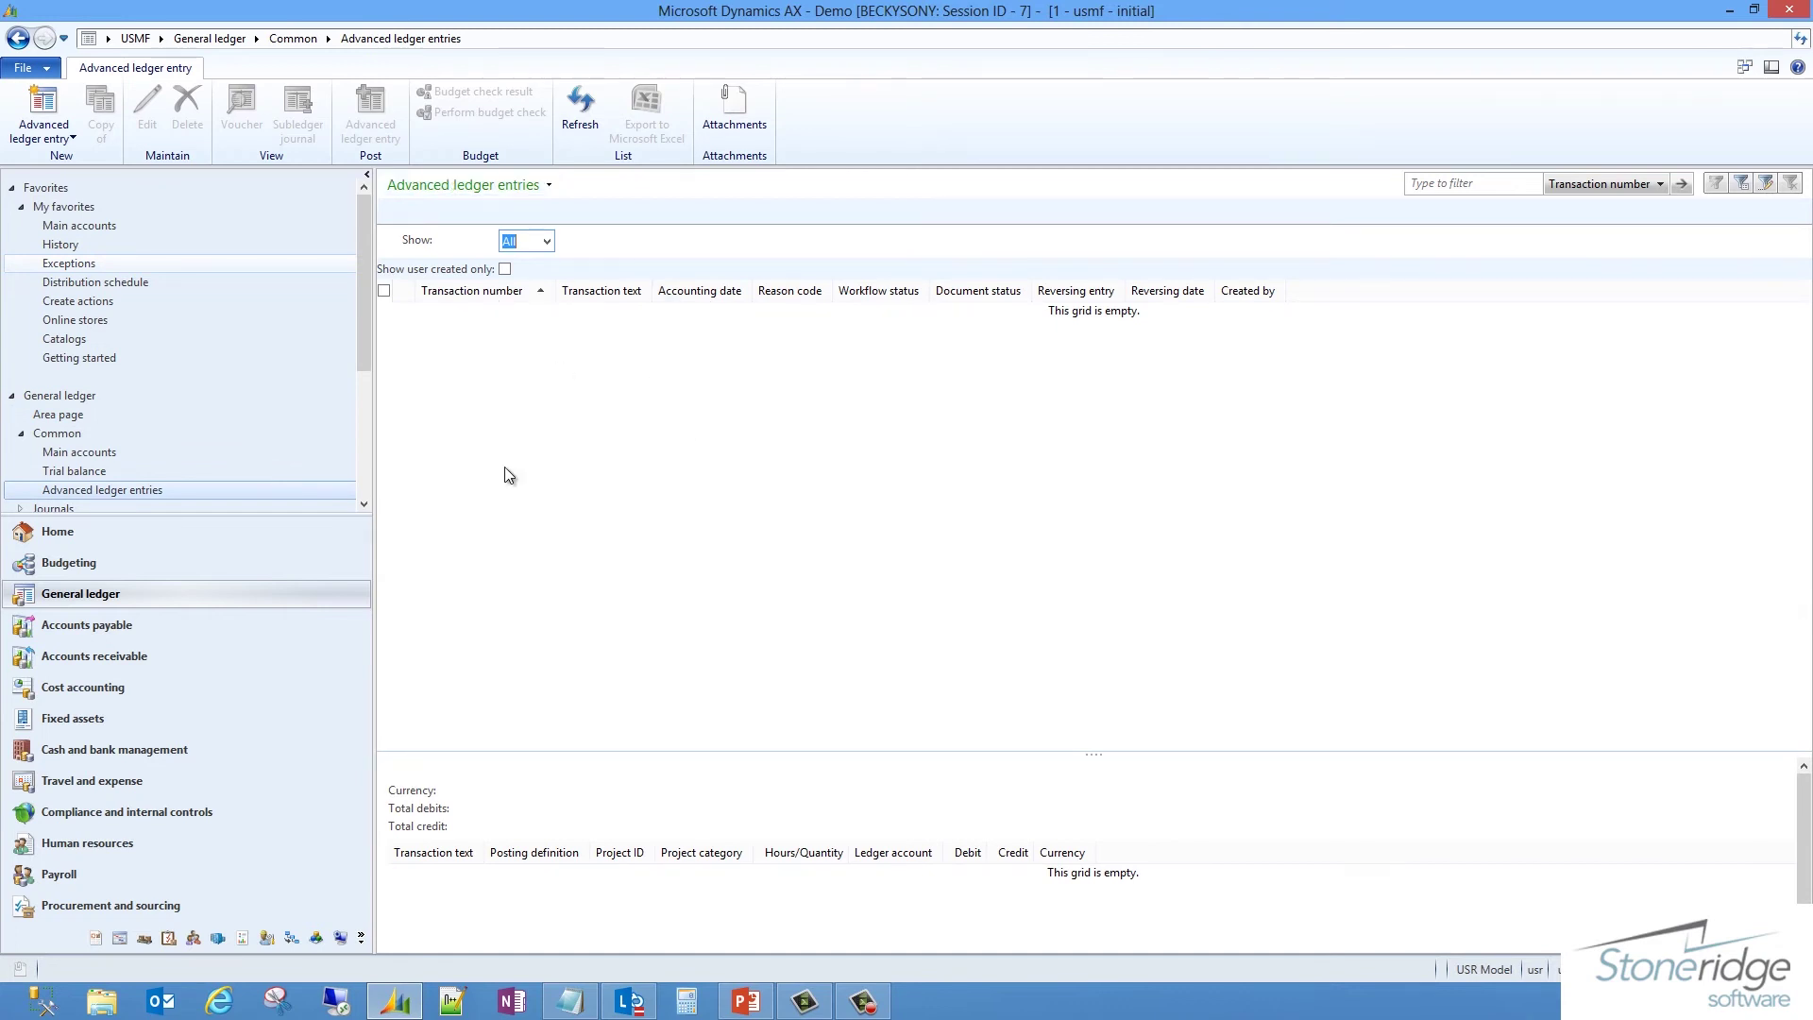
click(140, 471)
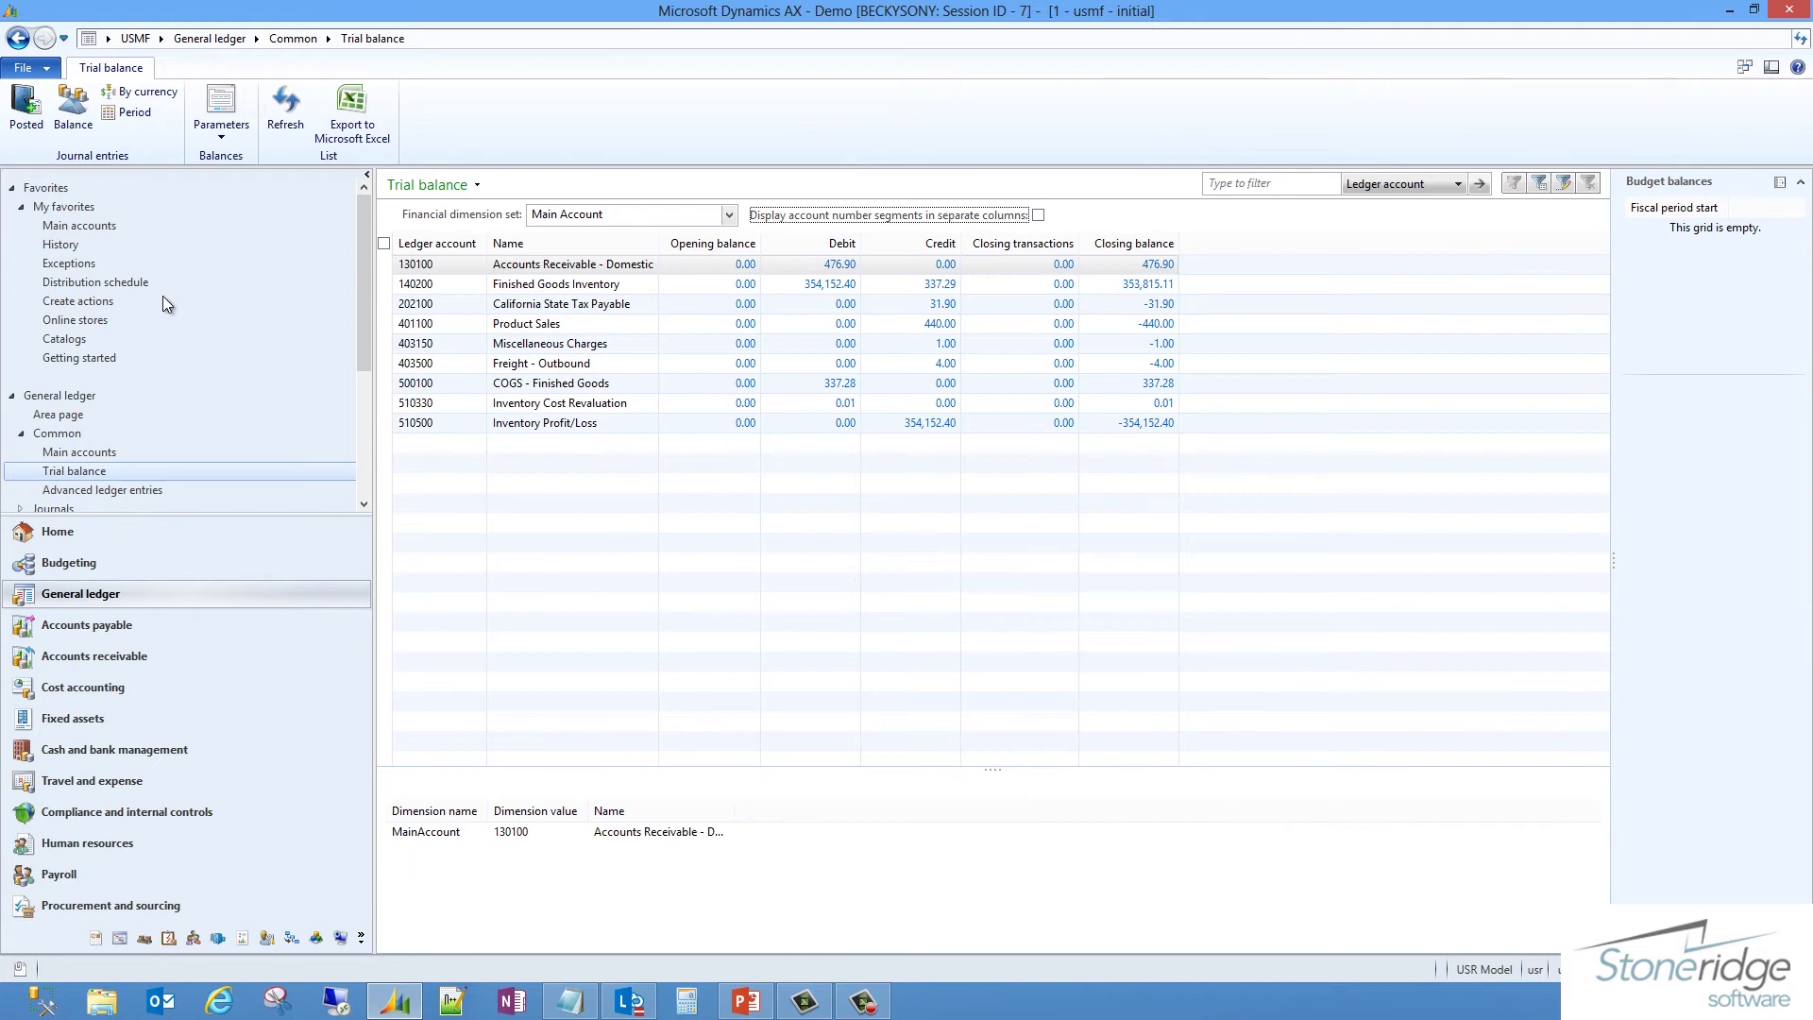
click(83, 415)
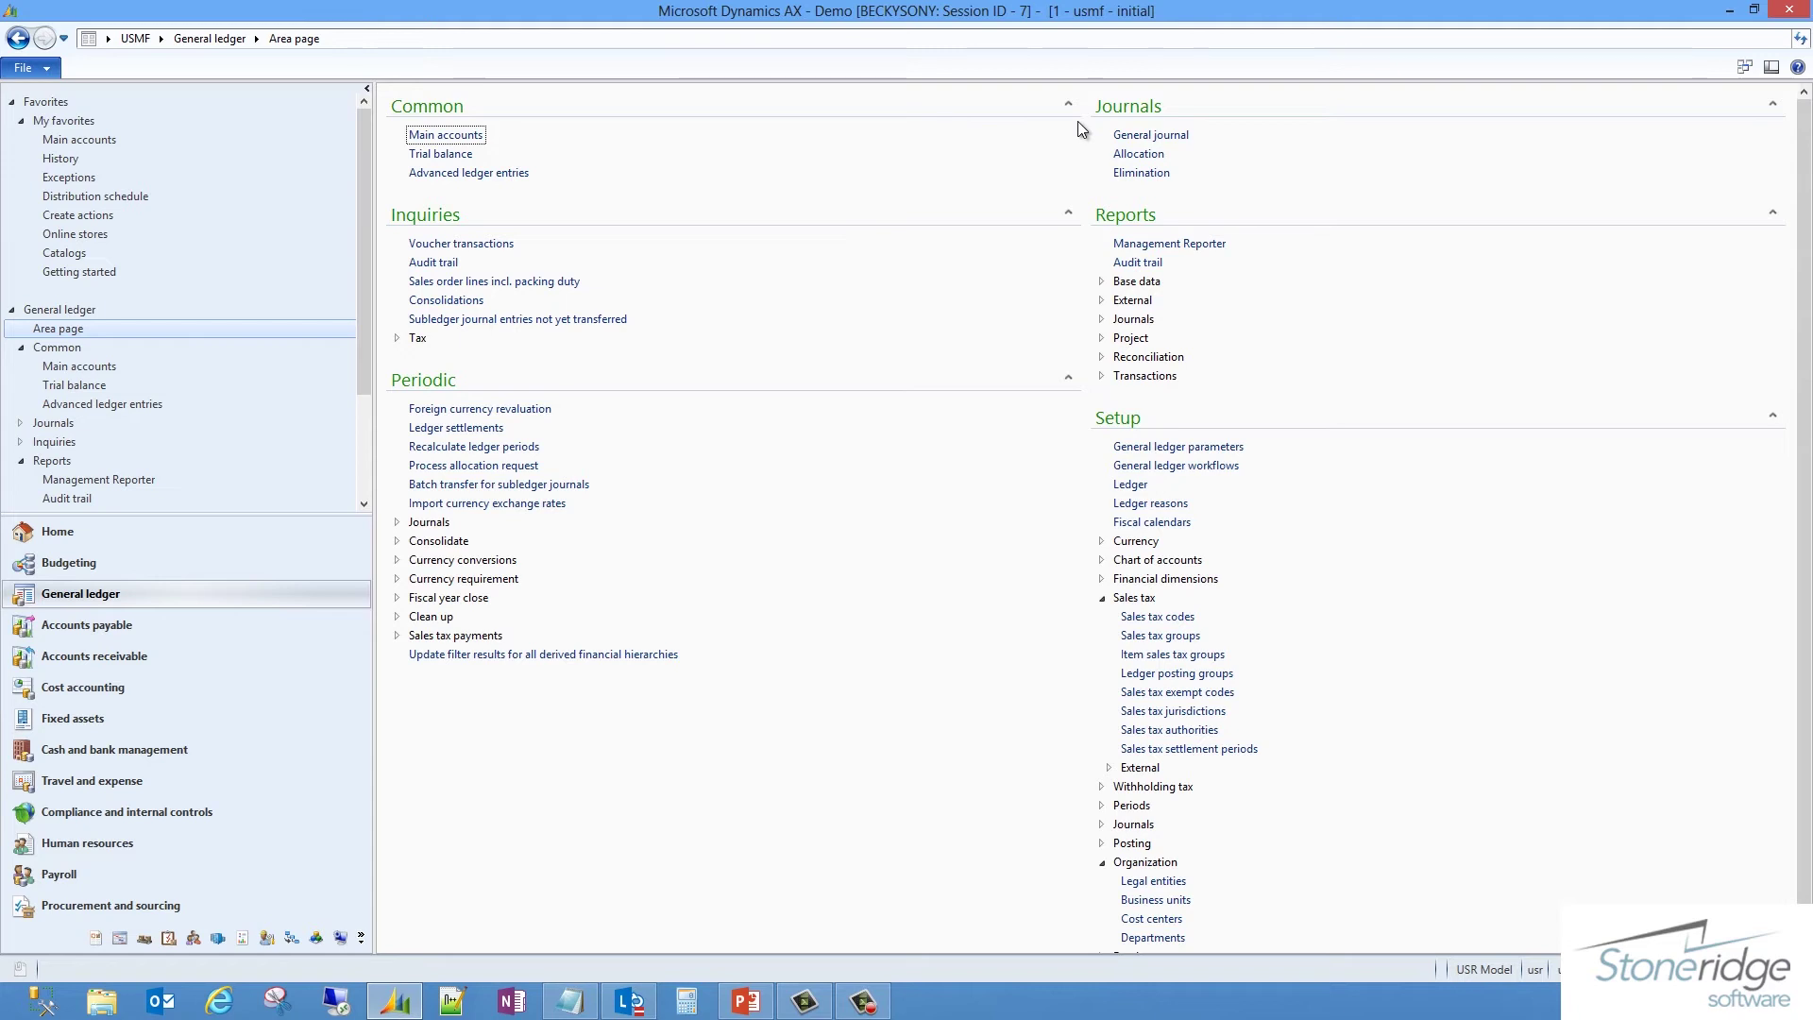
Open Accounts payable and expand its Periodic and Setup sections and the Setup Vendors group.
click(98, 627)
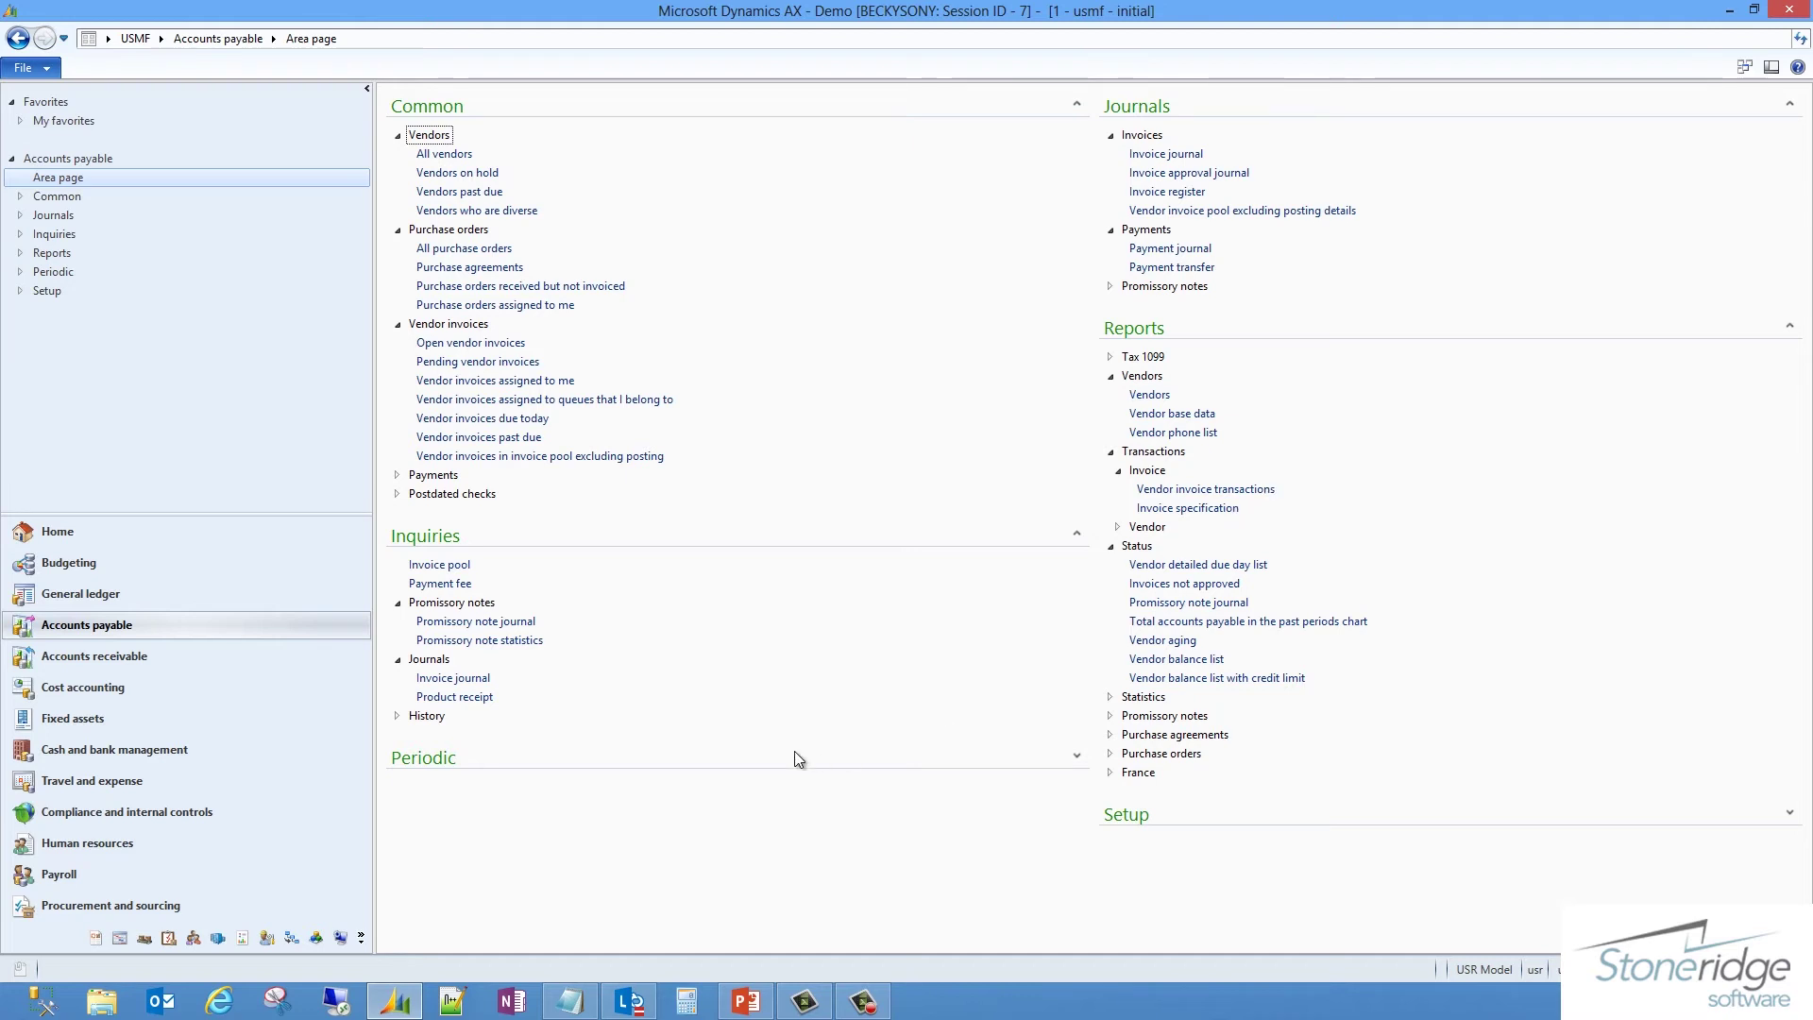
click(1076, 759)
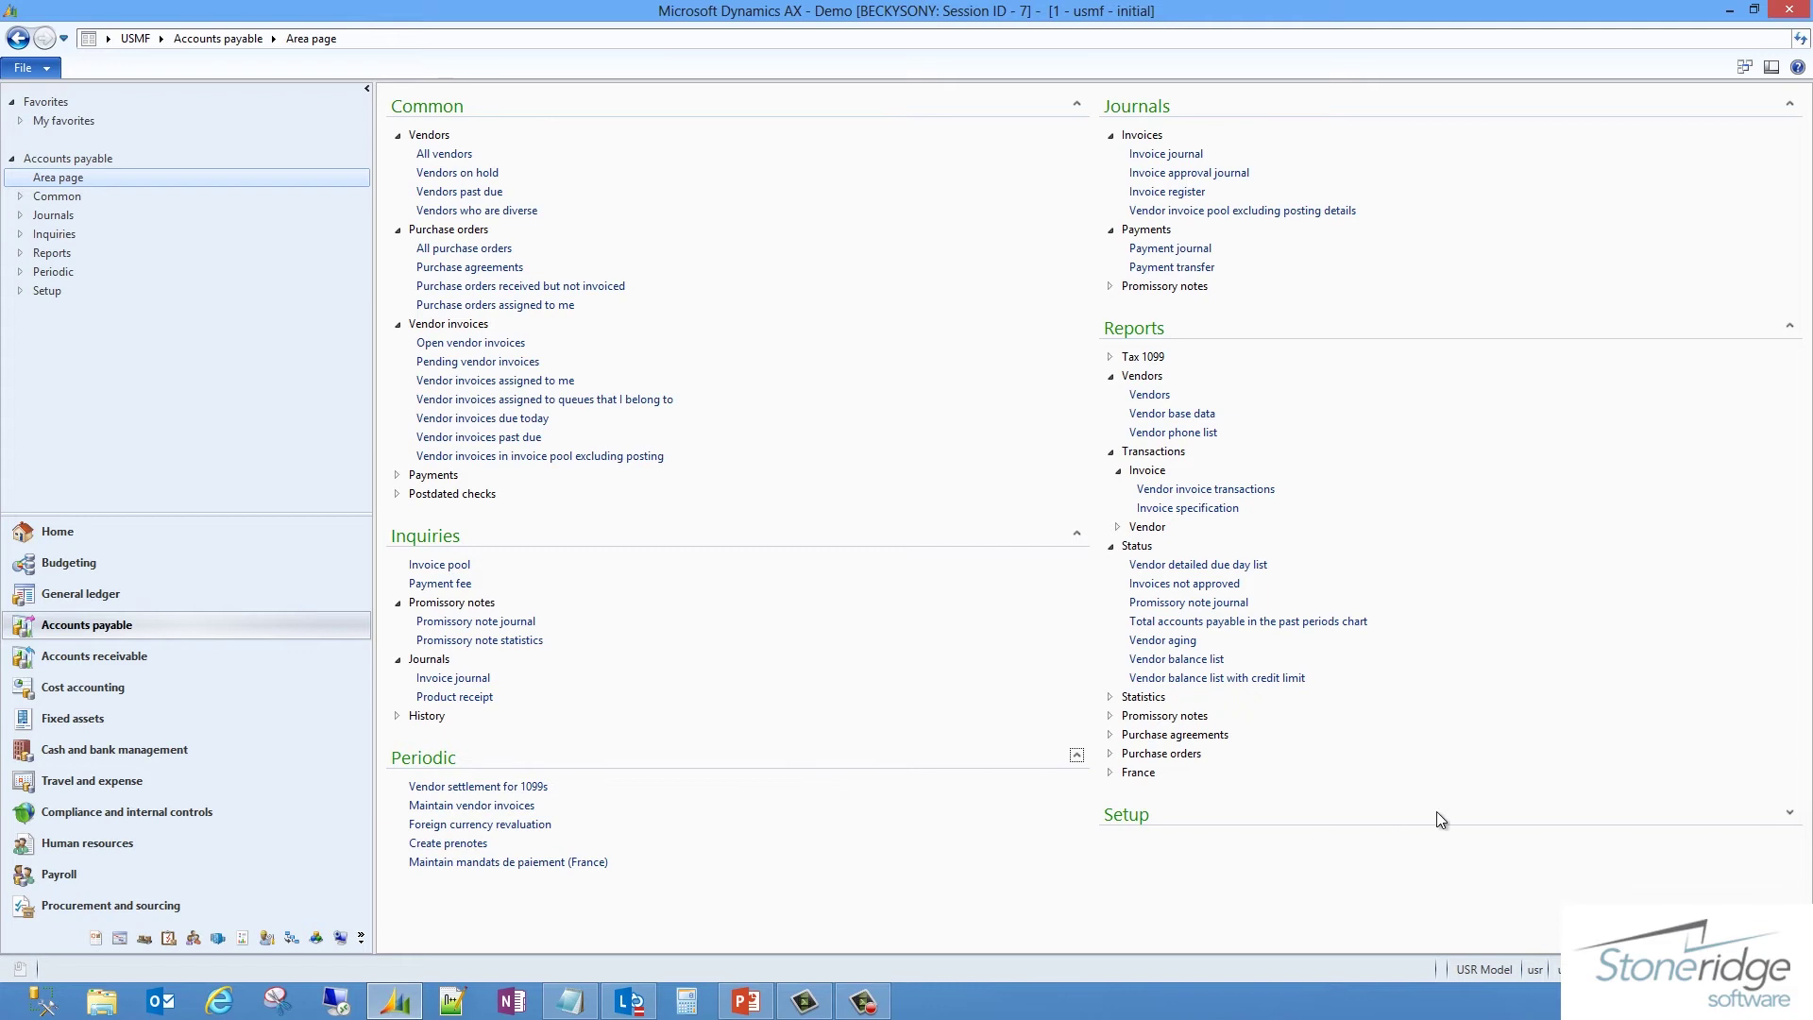
click(1788, 815)
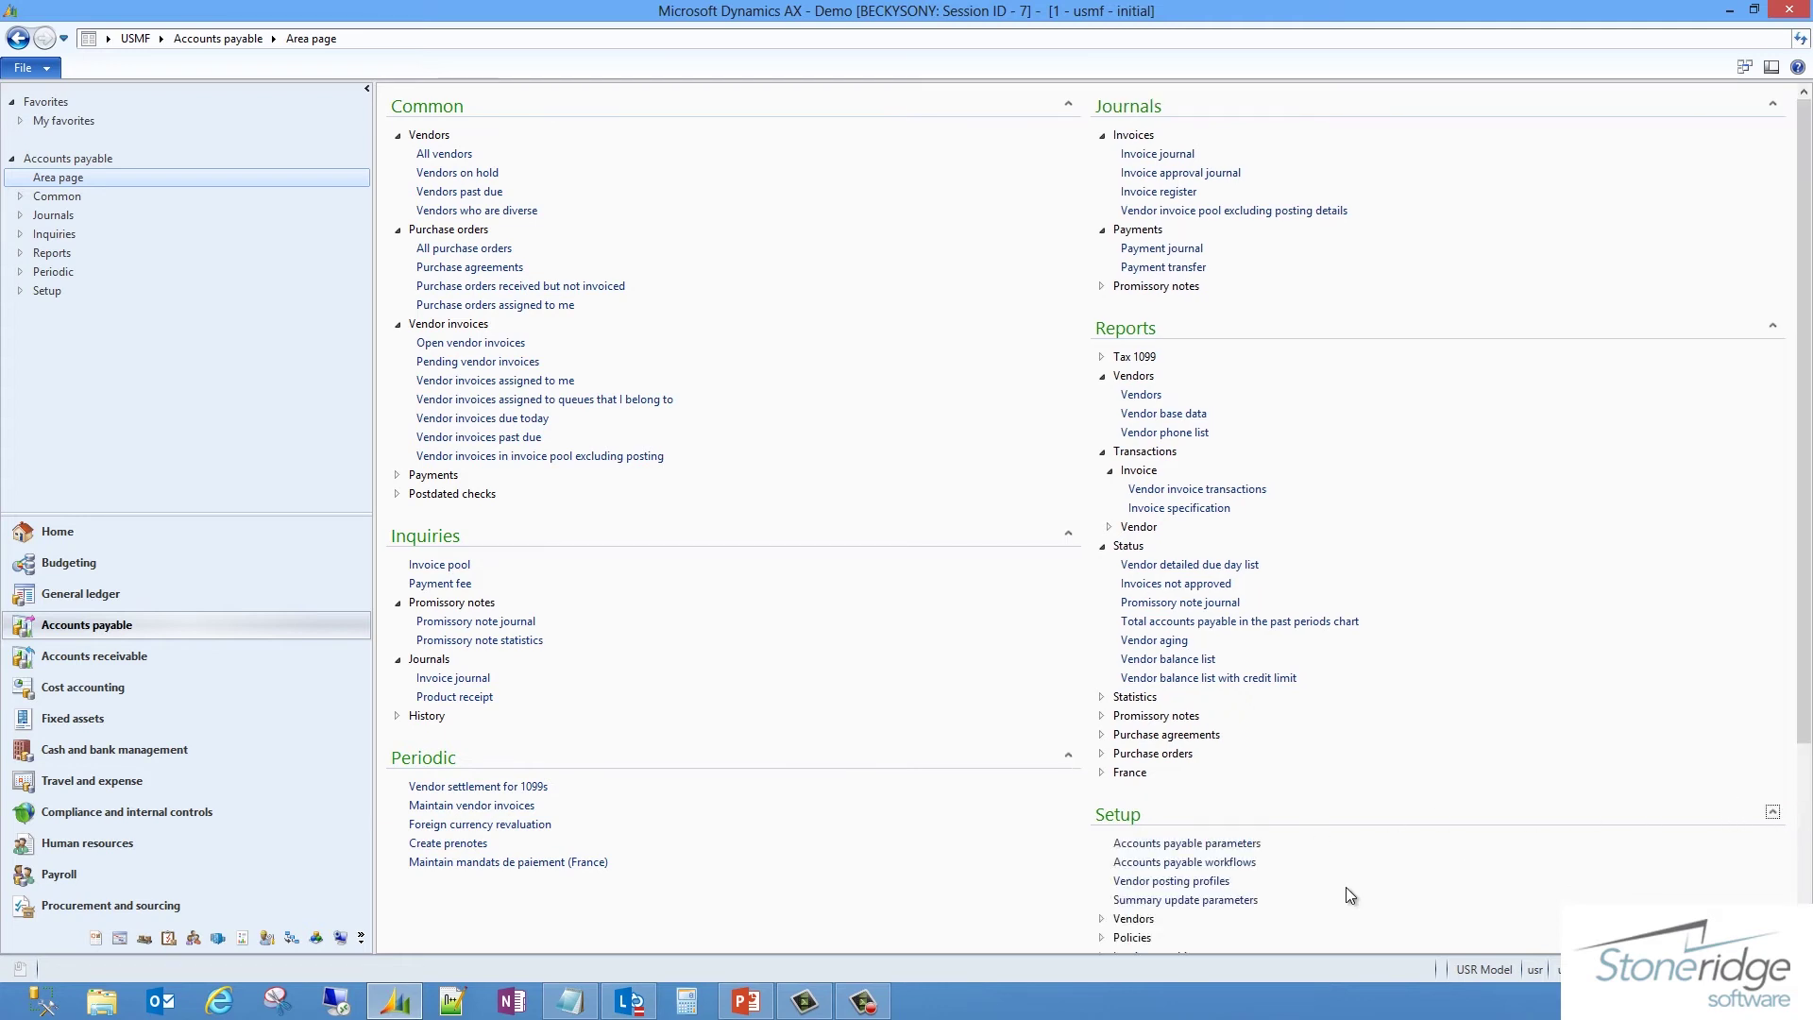
scroll(1345, 886, down, 3)
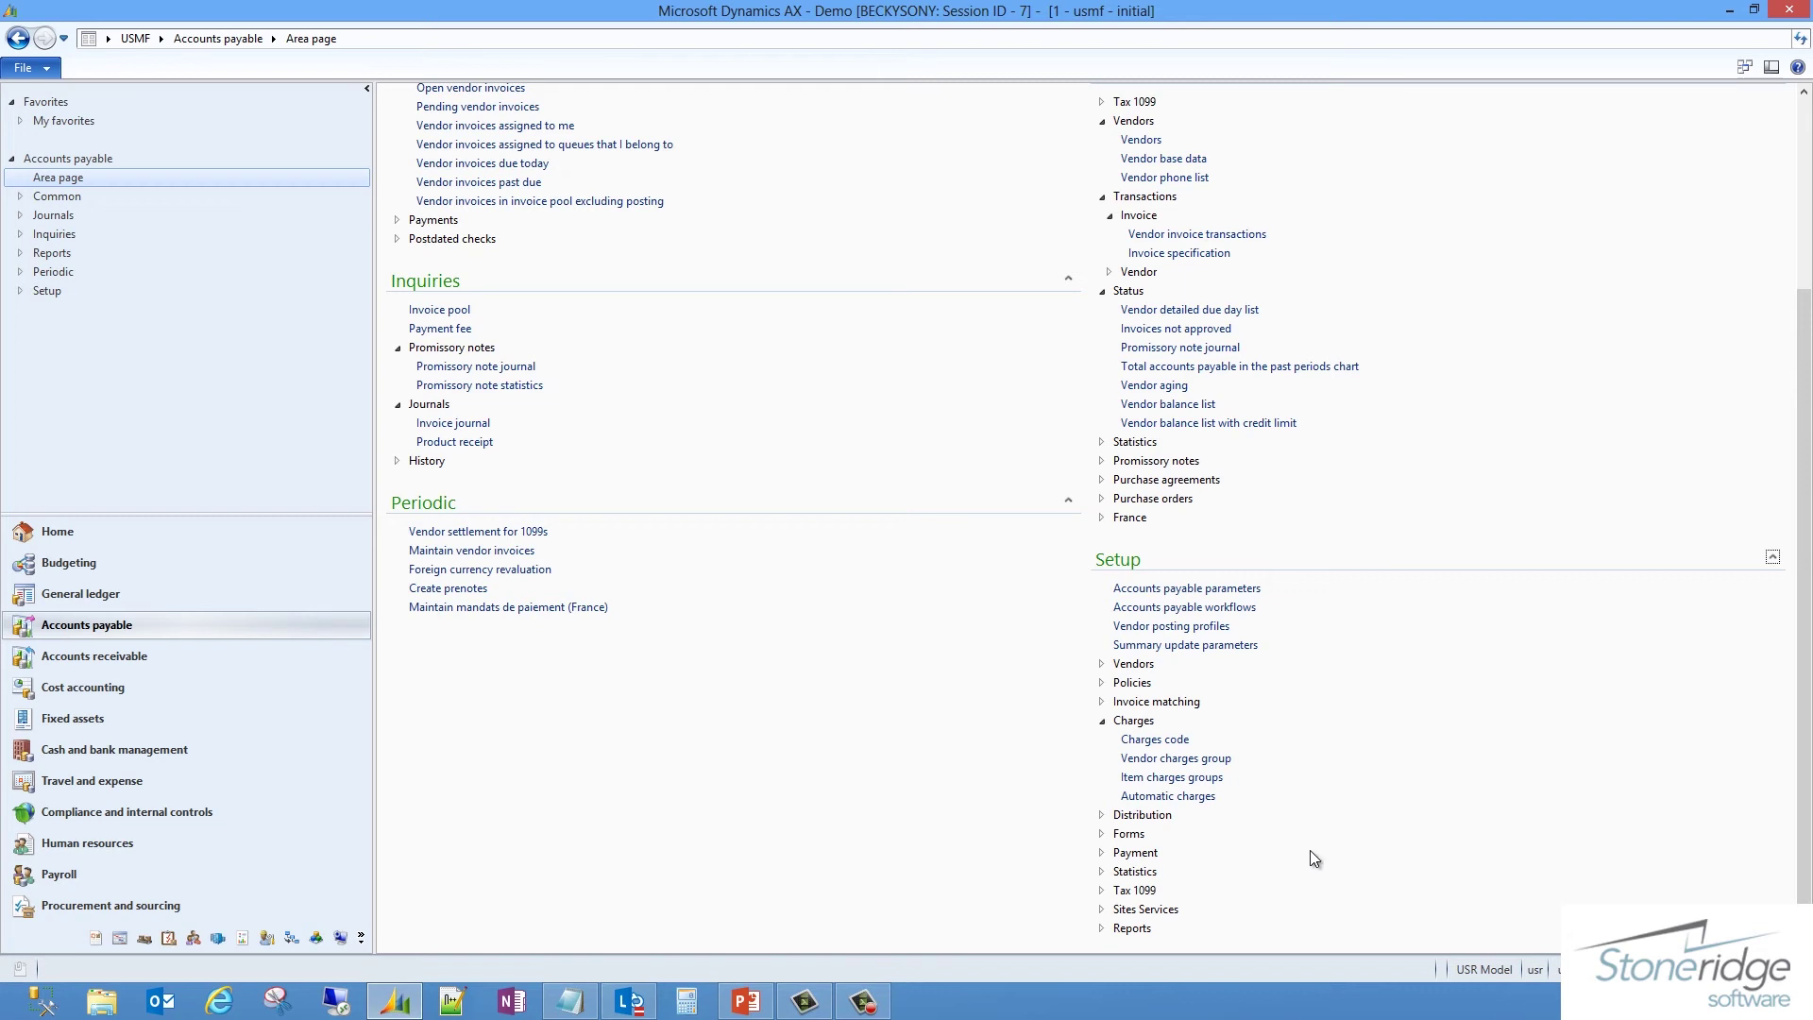
click(1101, 664)
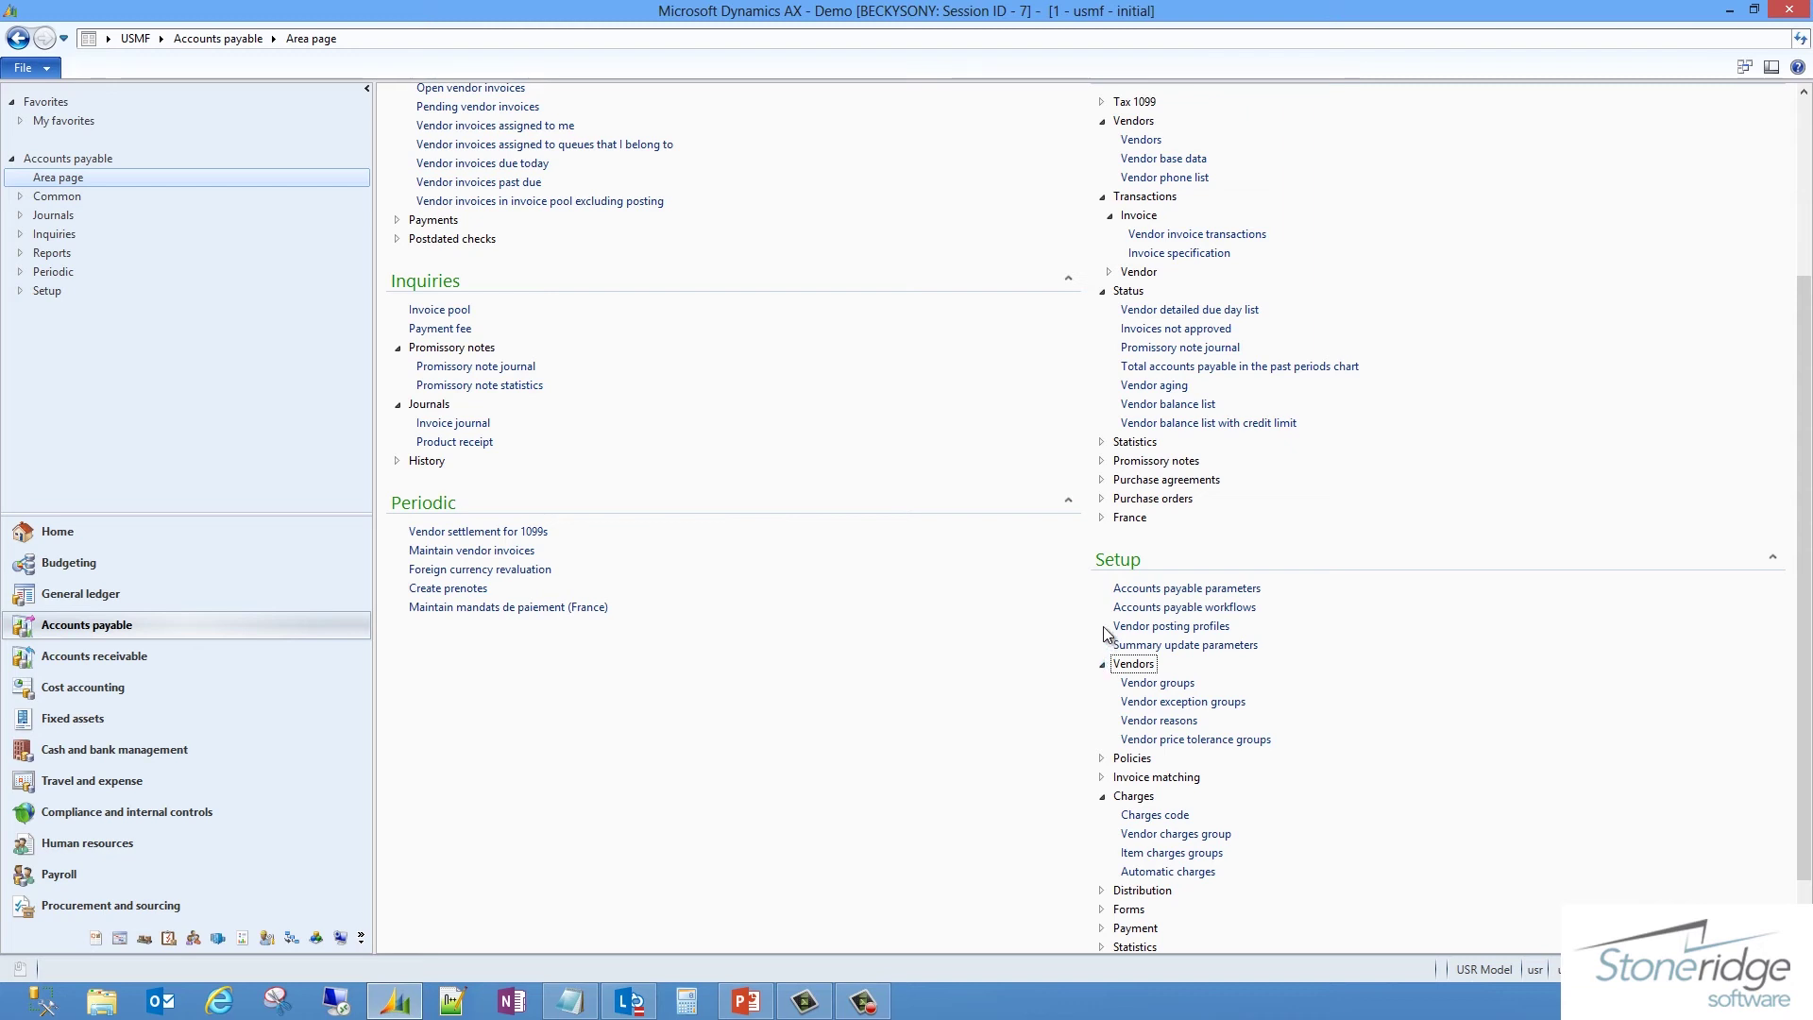
scroll(971, 671, up, 1)
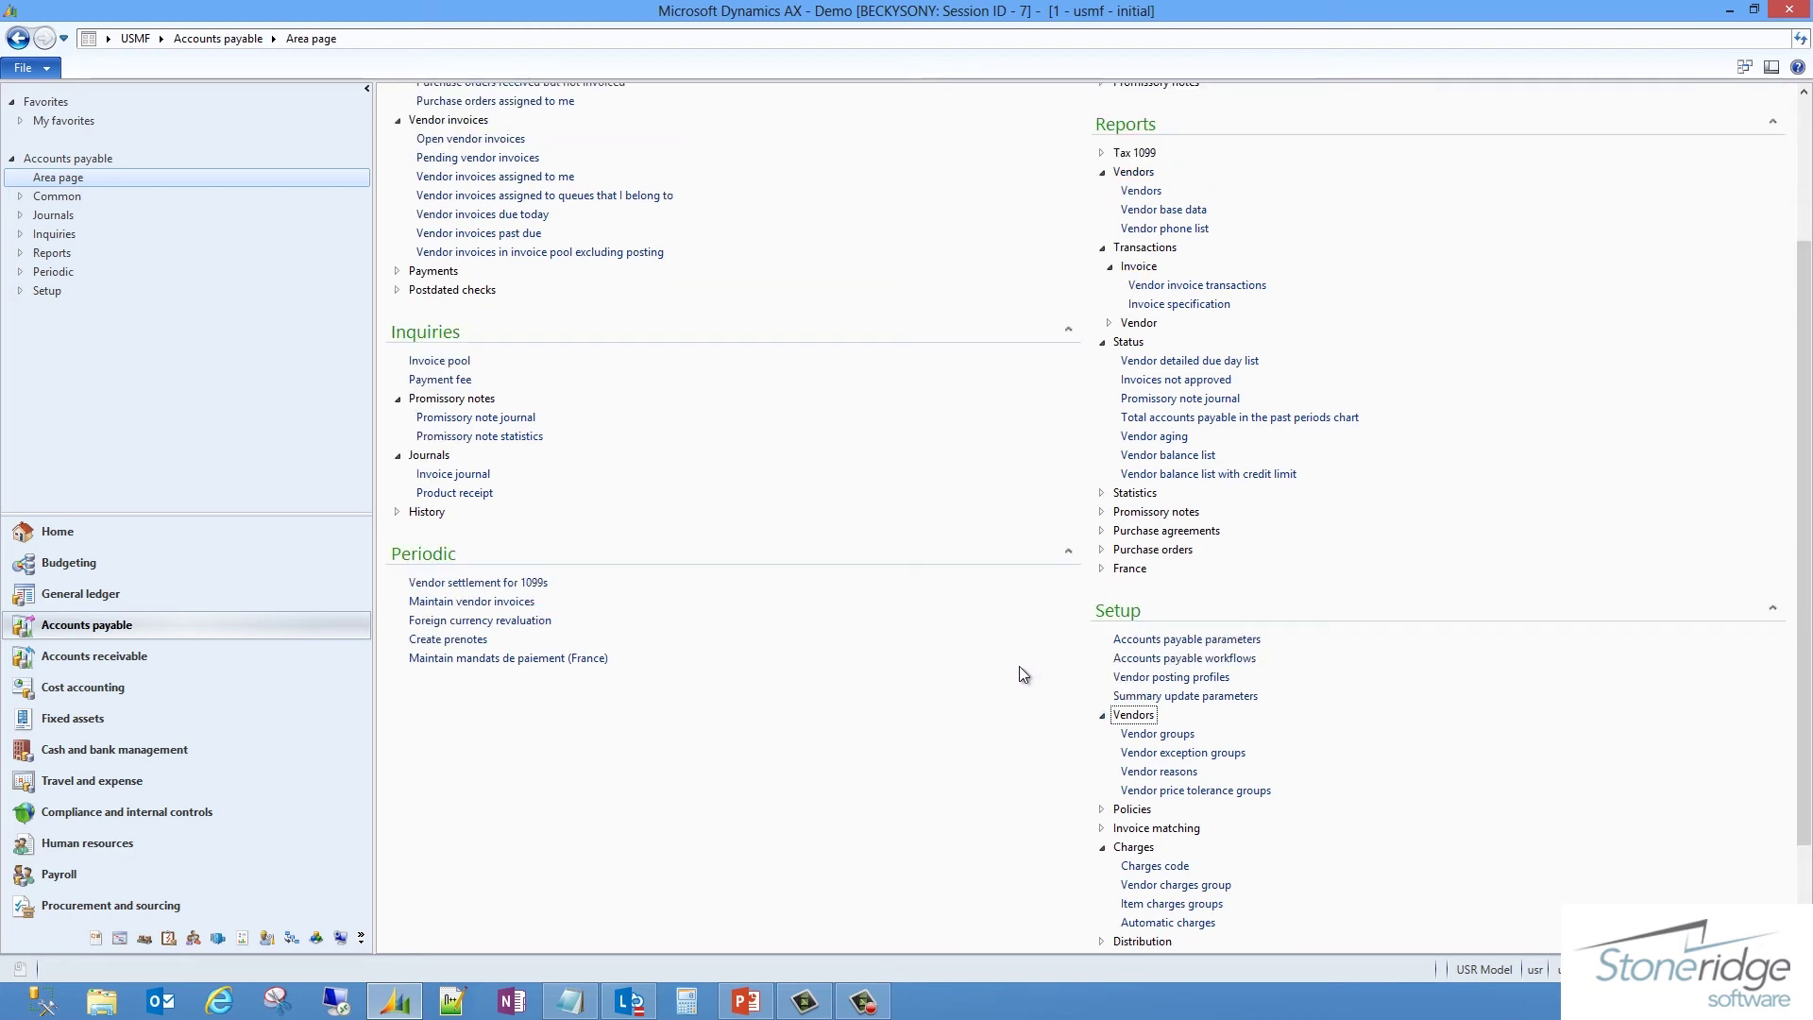
Collapse the Setup and Periodic sections, then re-expand Setup.
click(1772, 611)
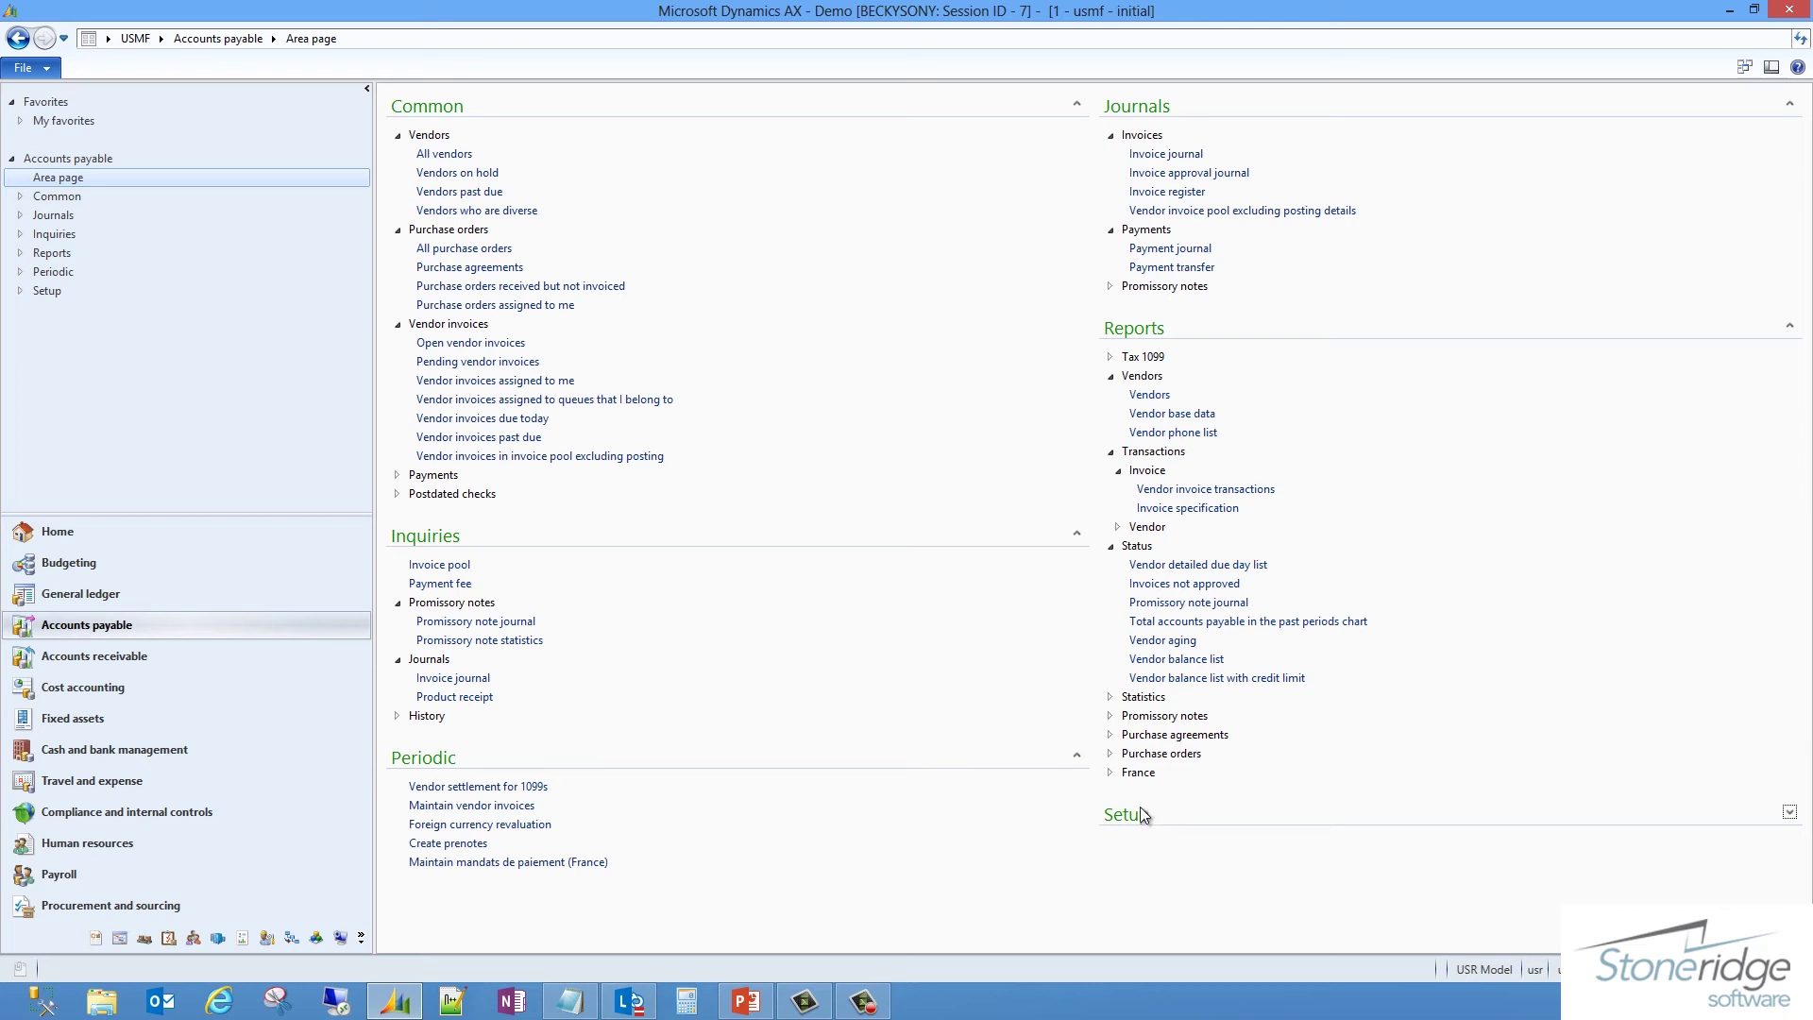
click(1076, 760)
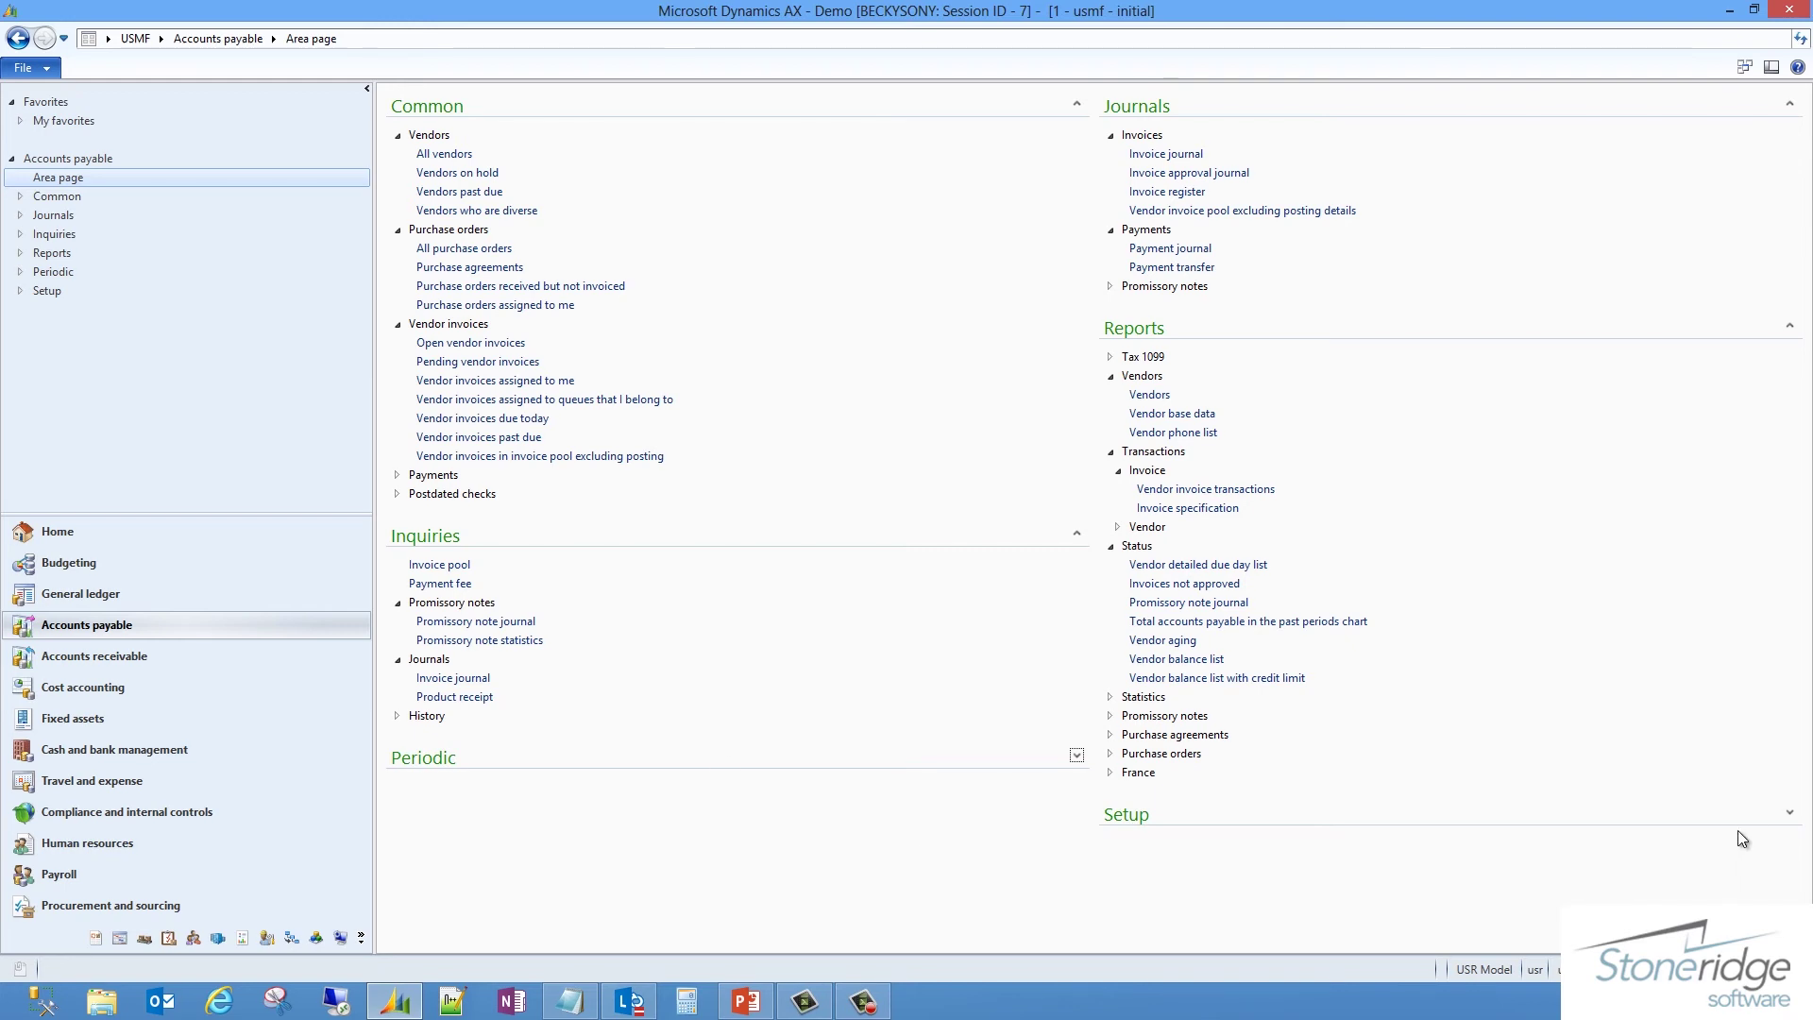
click(1790, 814)
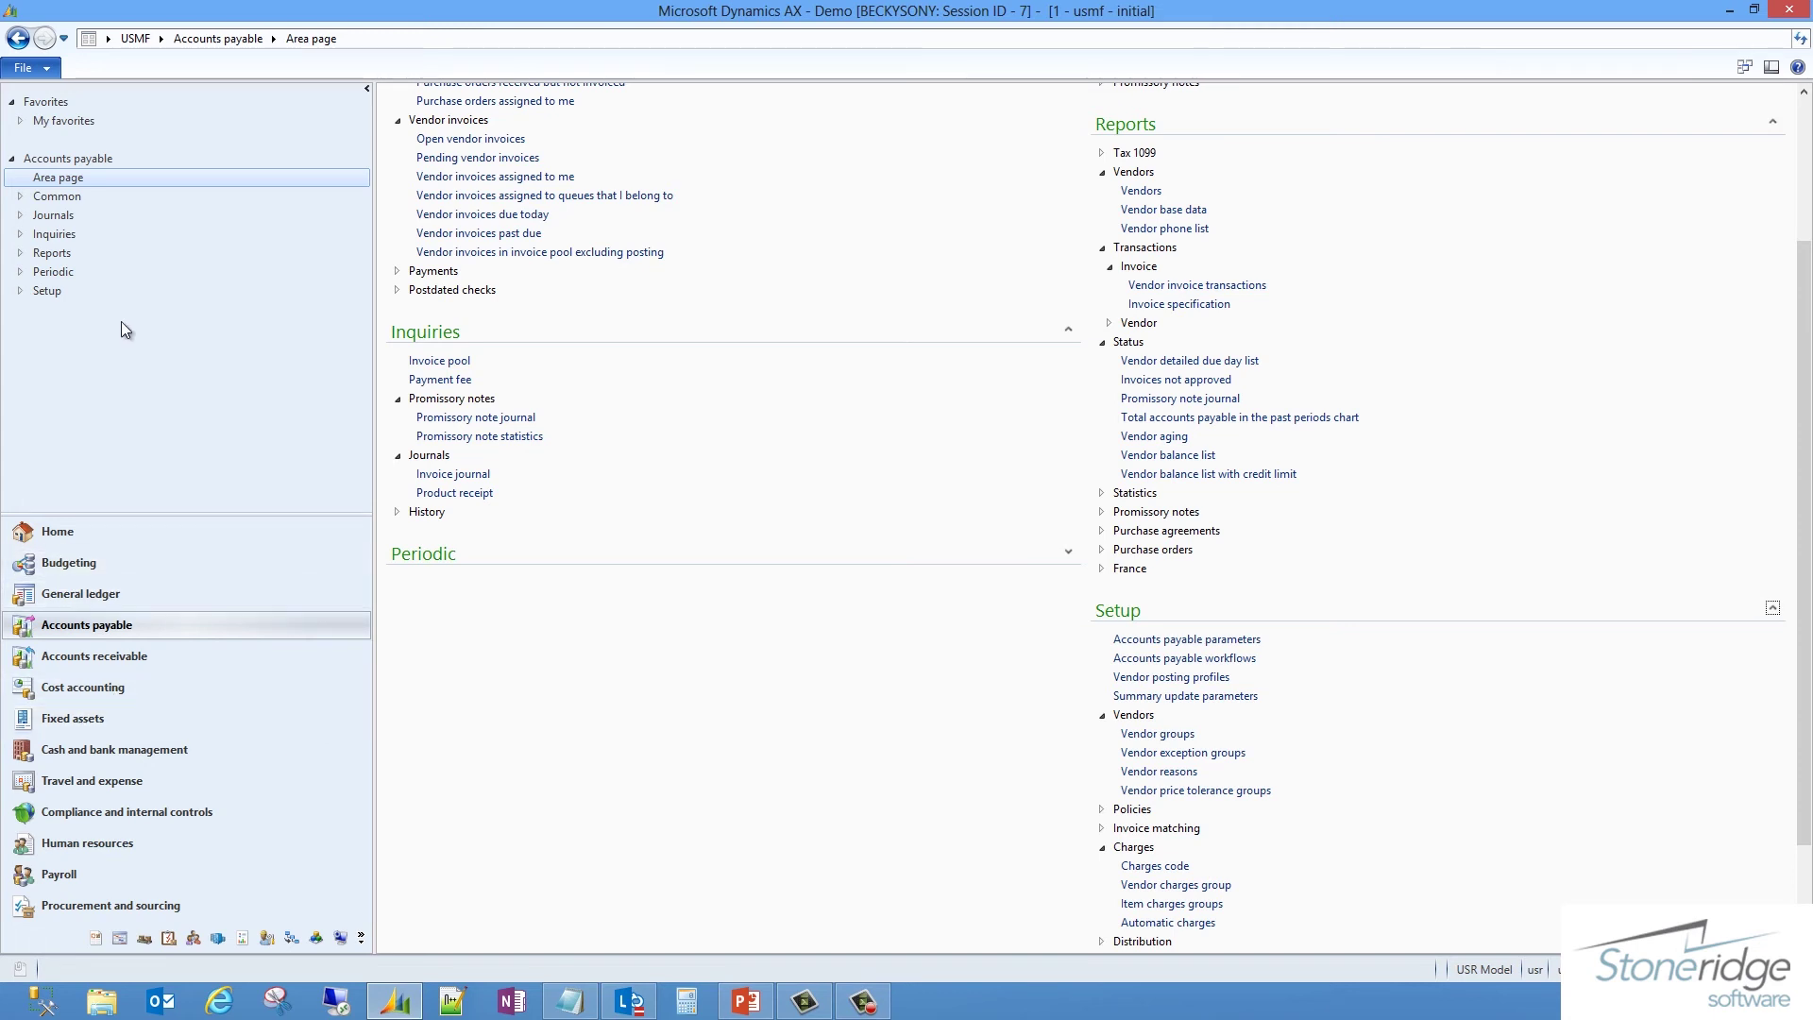
In Navigation Pane Options, hide Fixed assets and move Cost accounting up three places to follow Home.
click(48, 71)
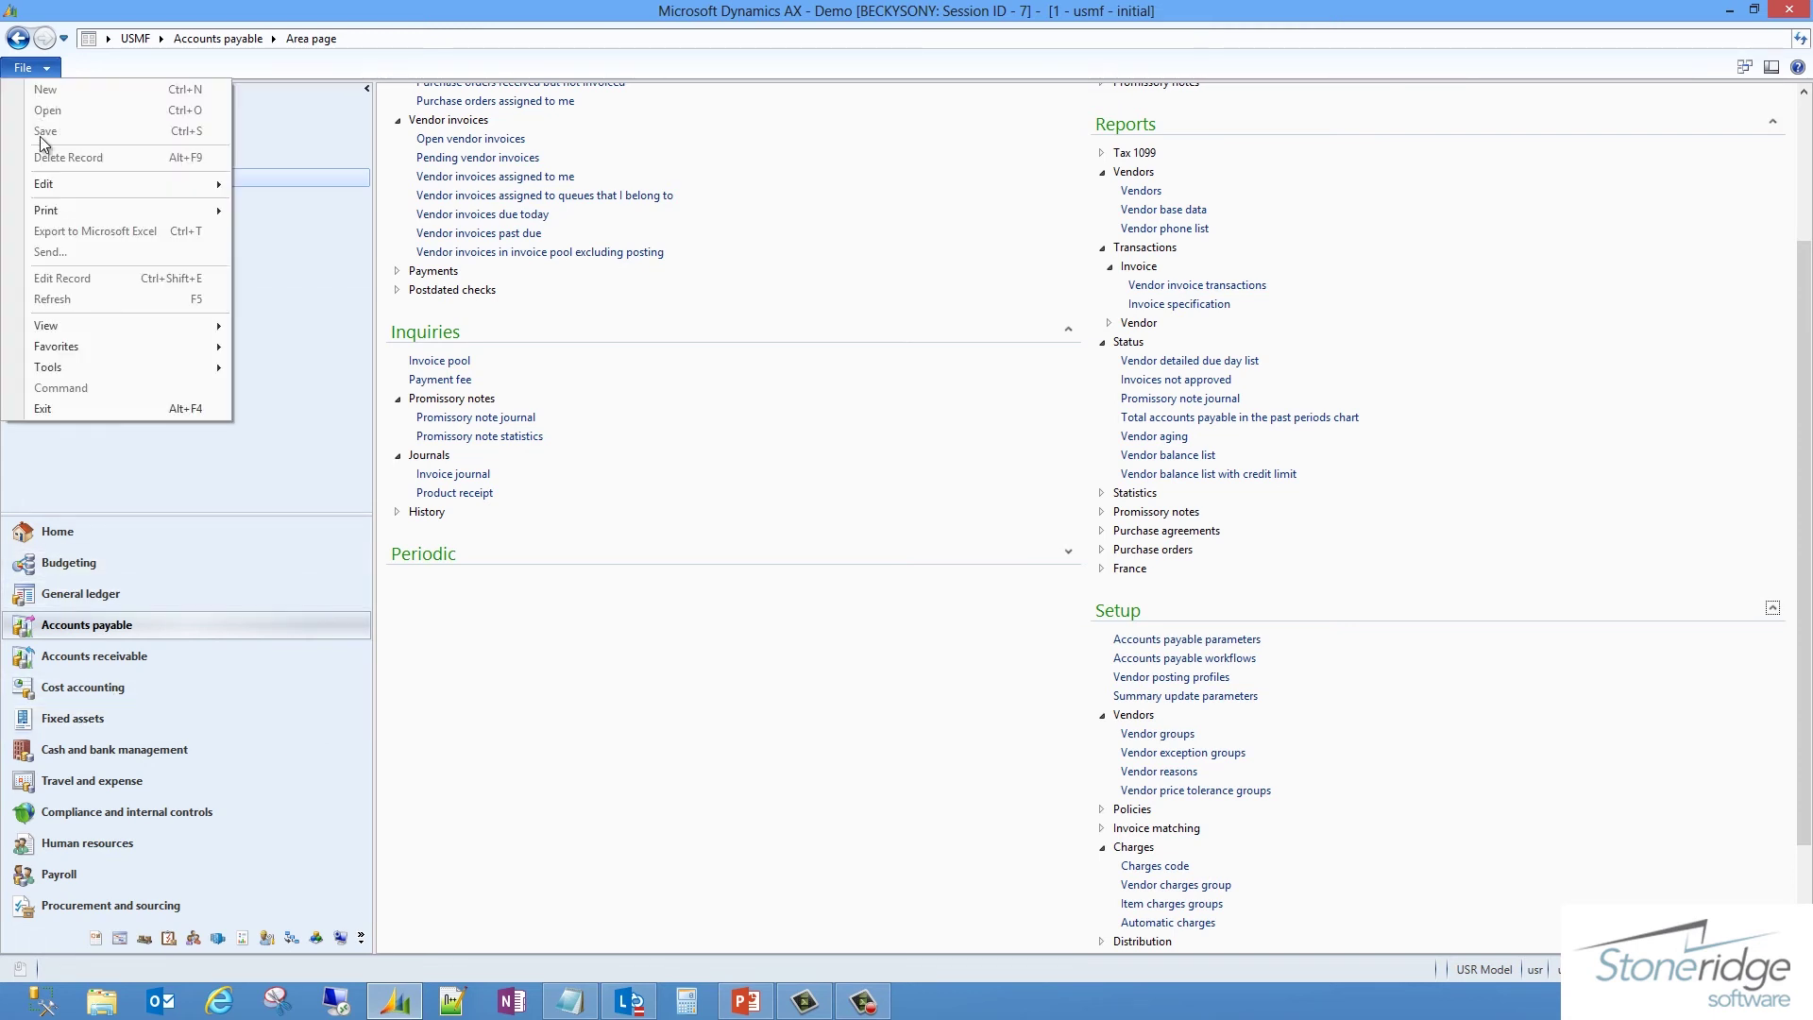
mouse_move(46, 326)
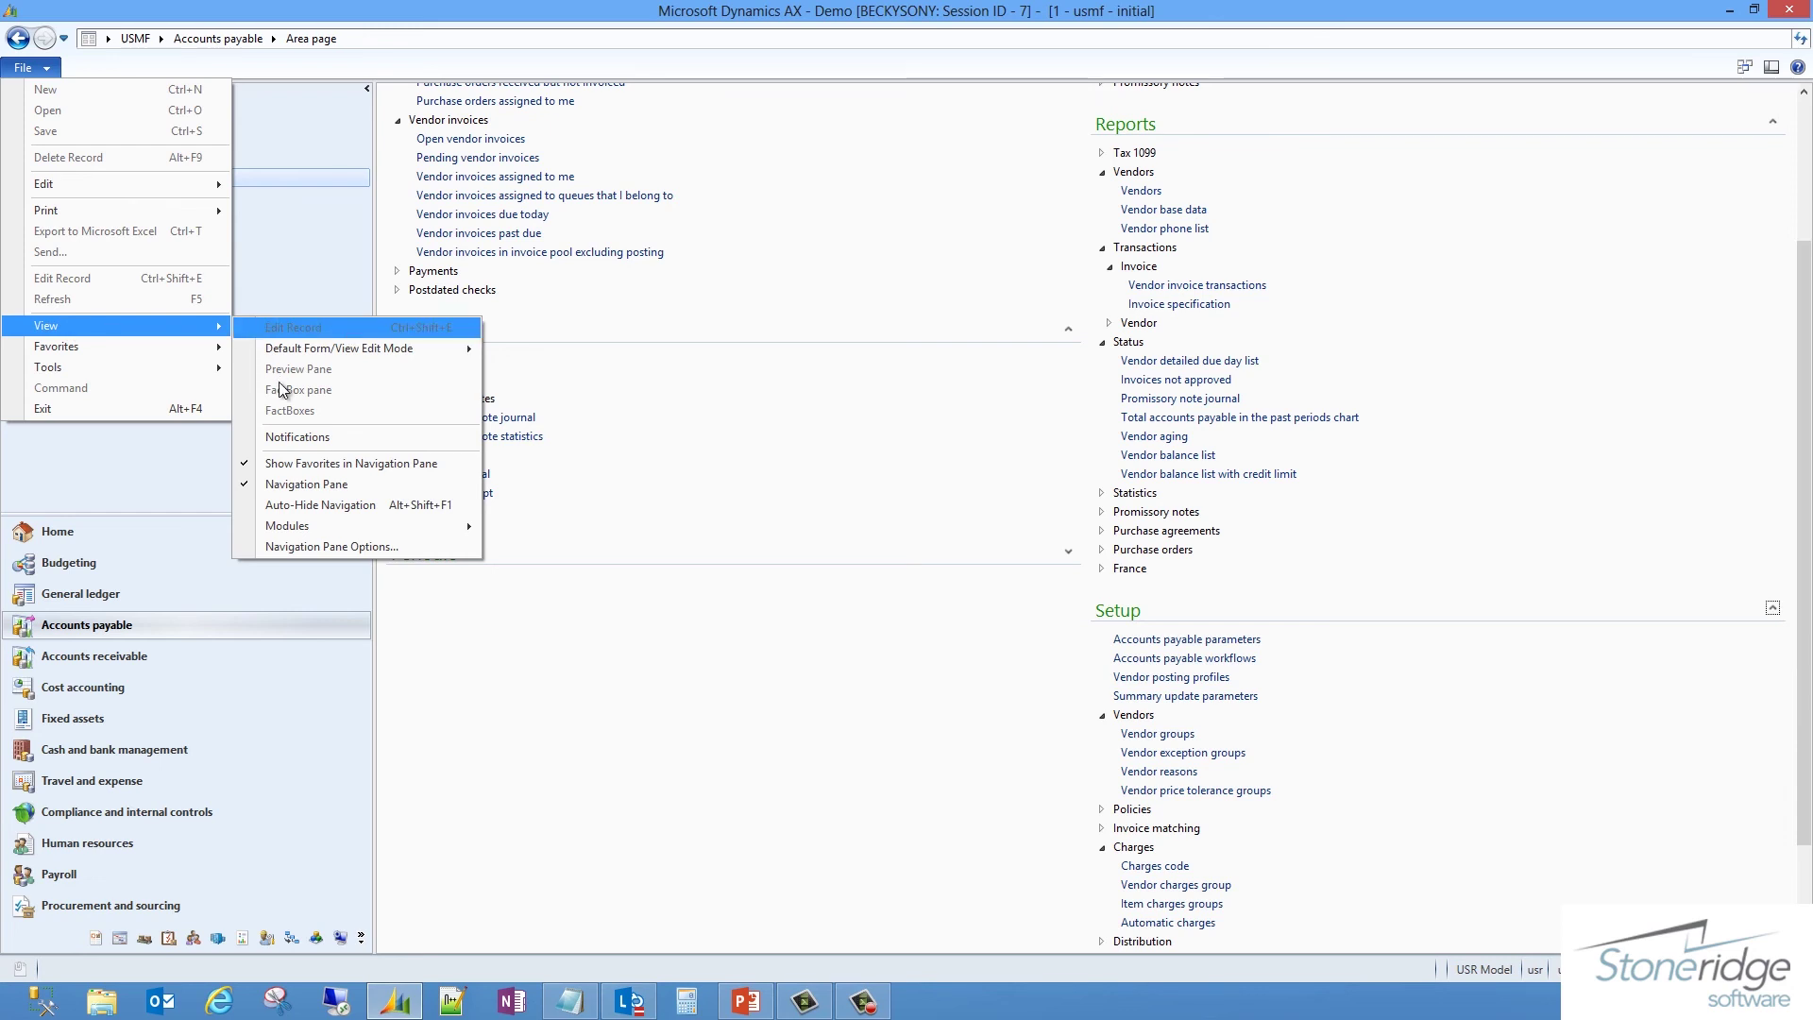
click(296, 544)
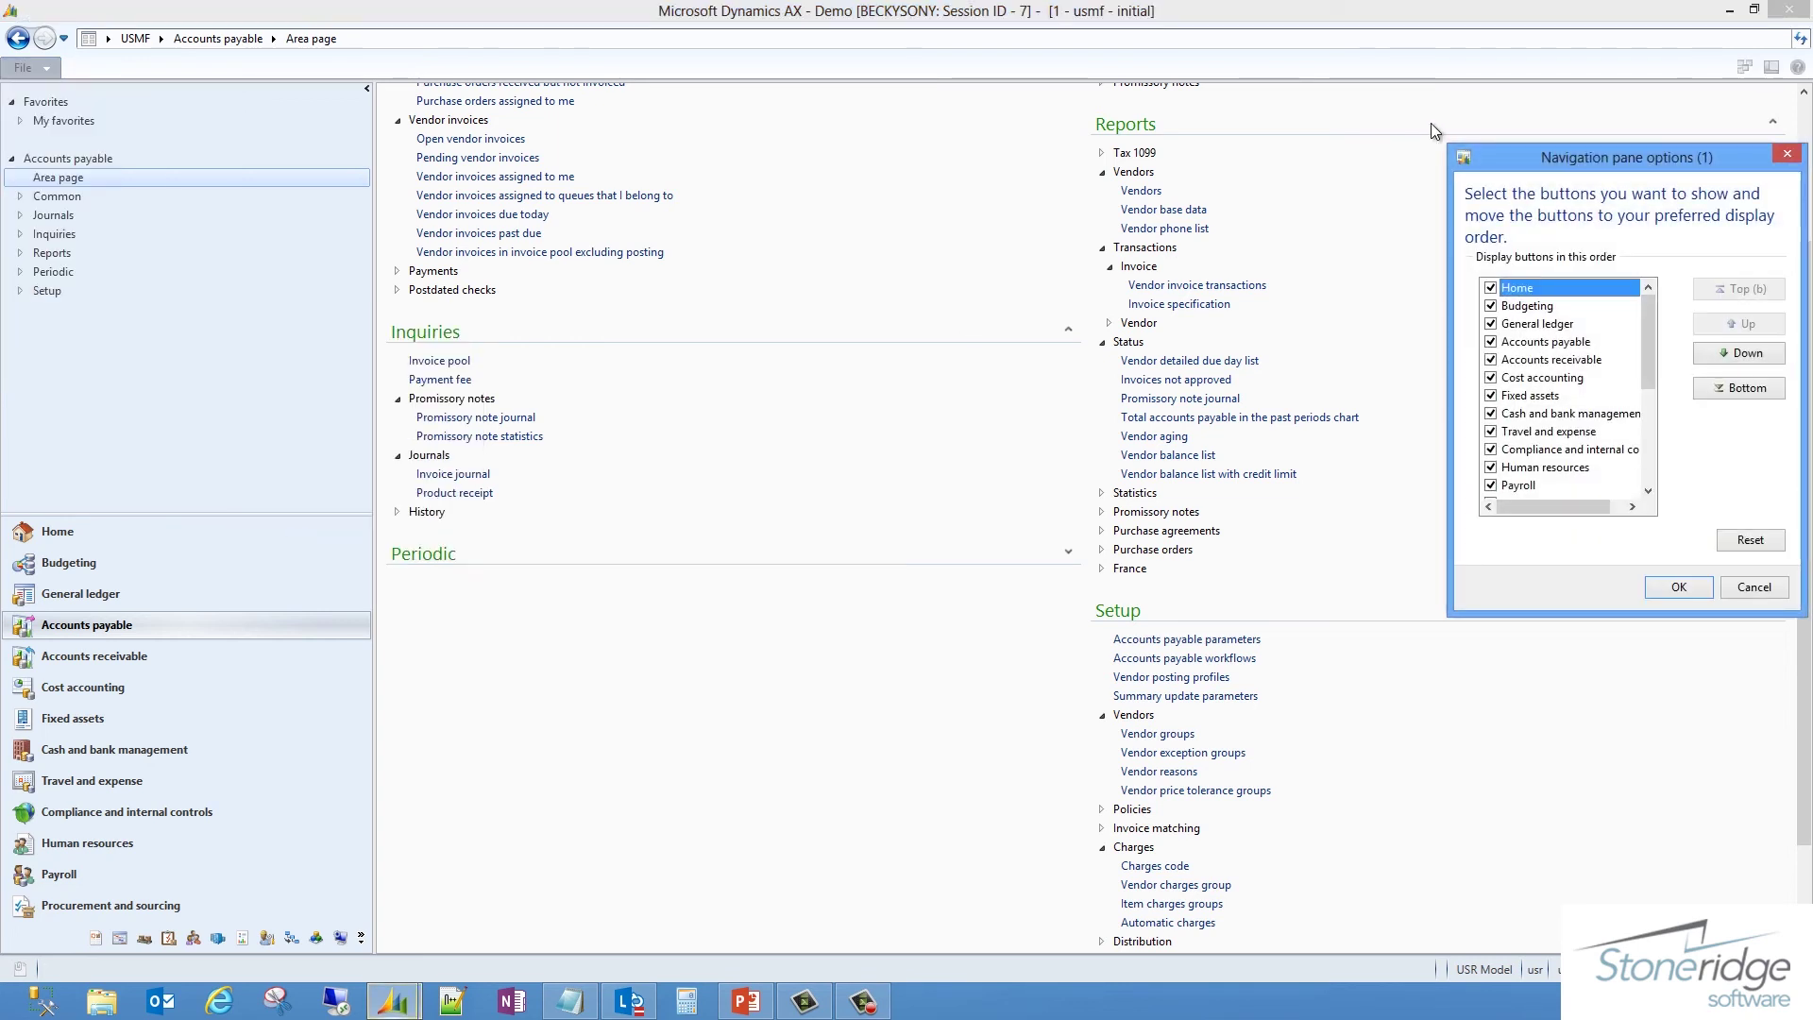
drag(1585, 155, 730, 162)
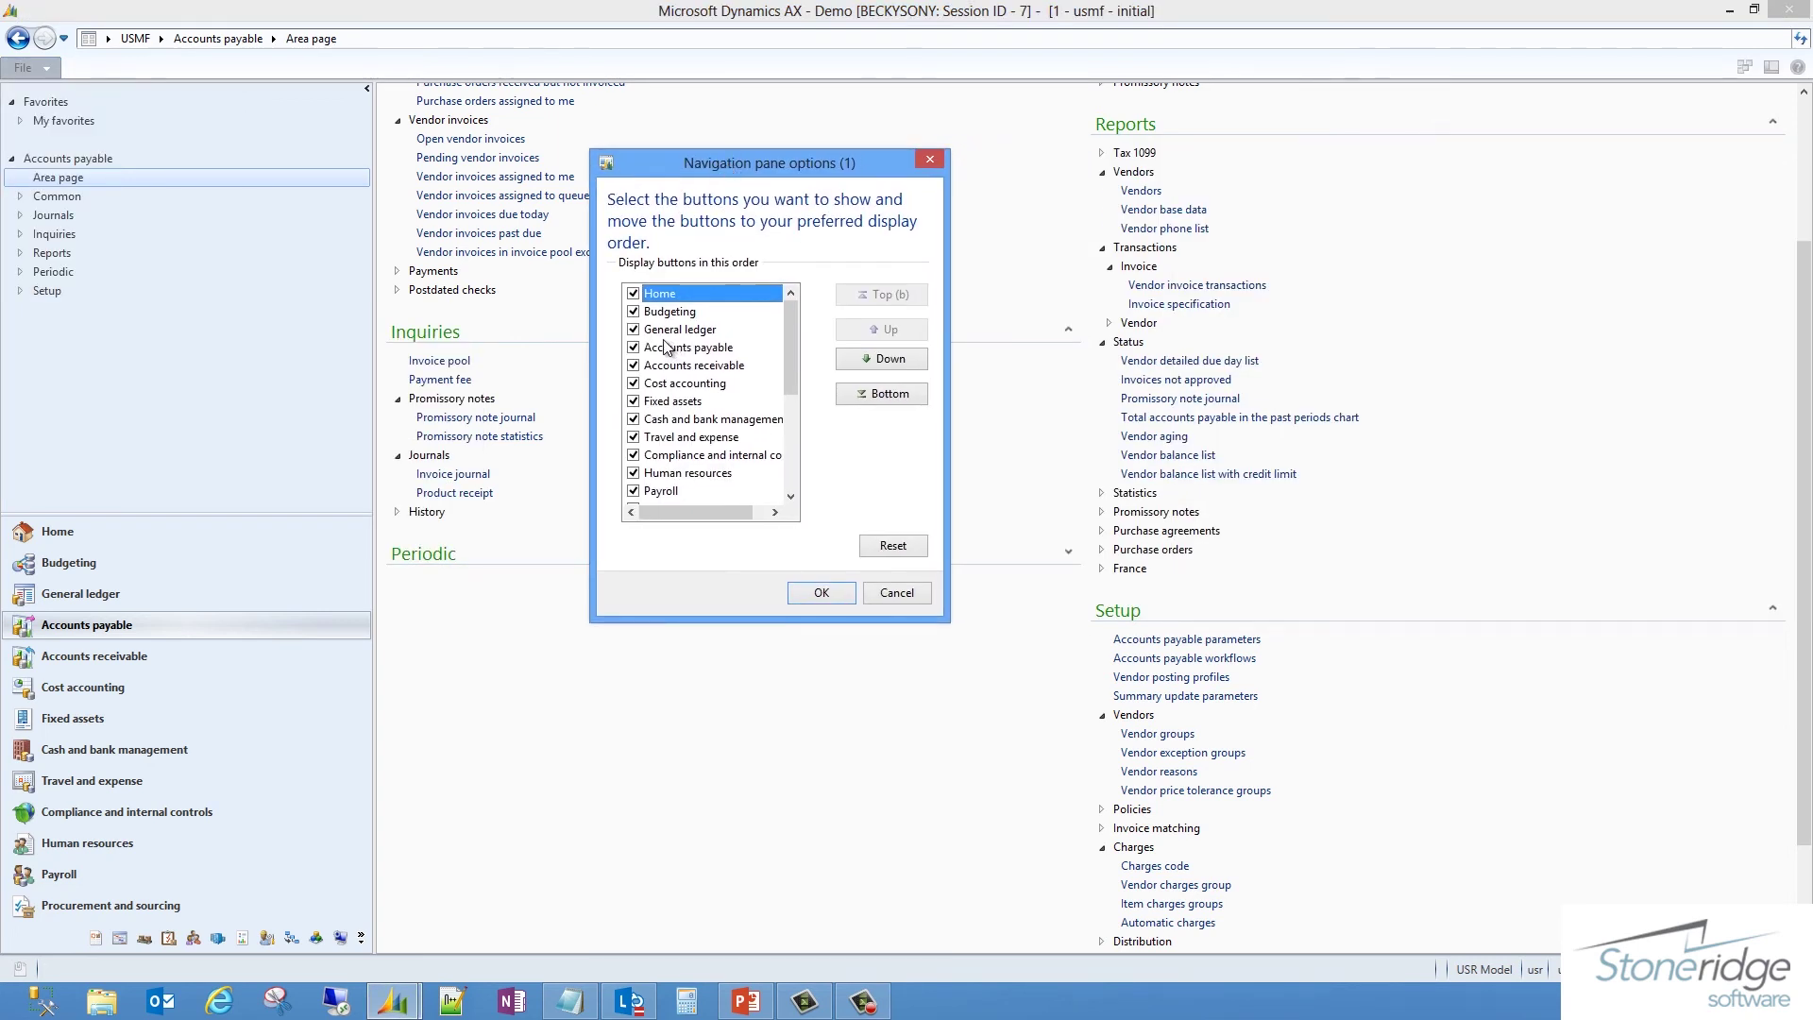
click(633, 401)
click(669, 383)
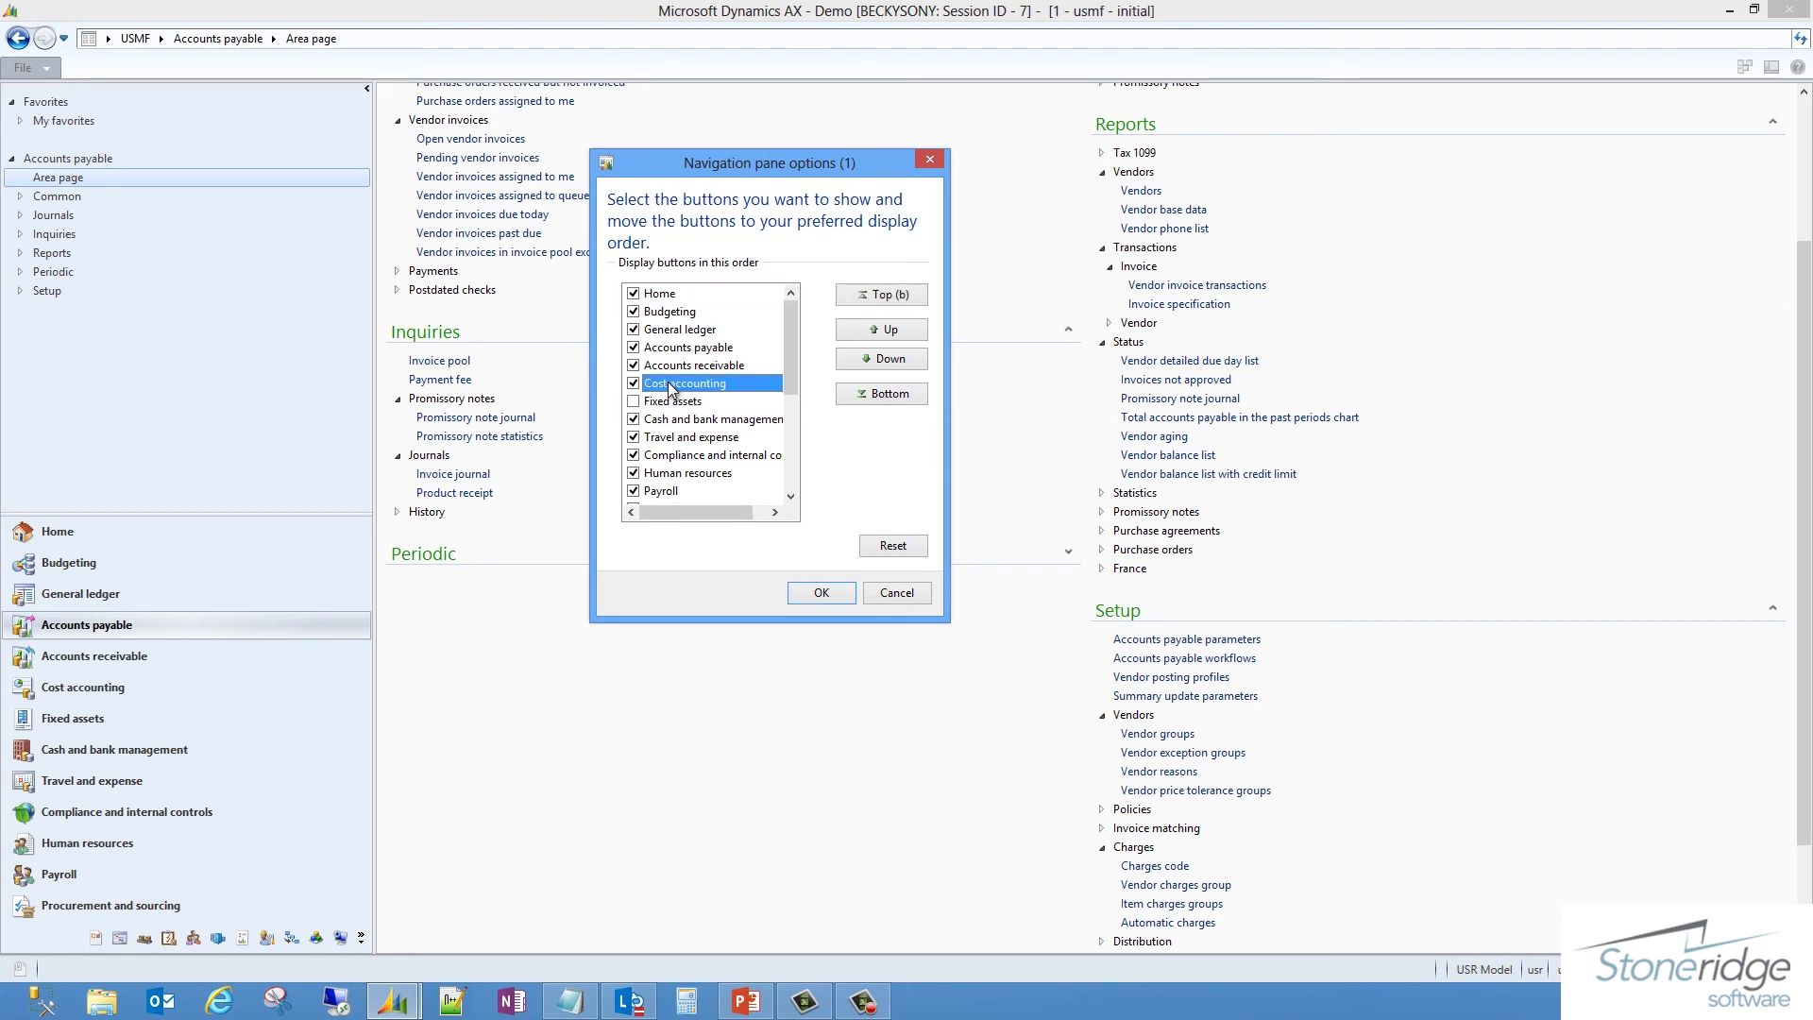
click(871, 330)
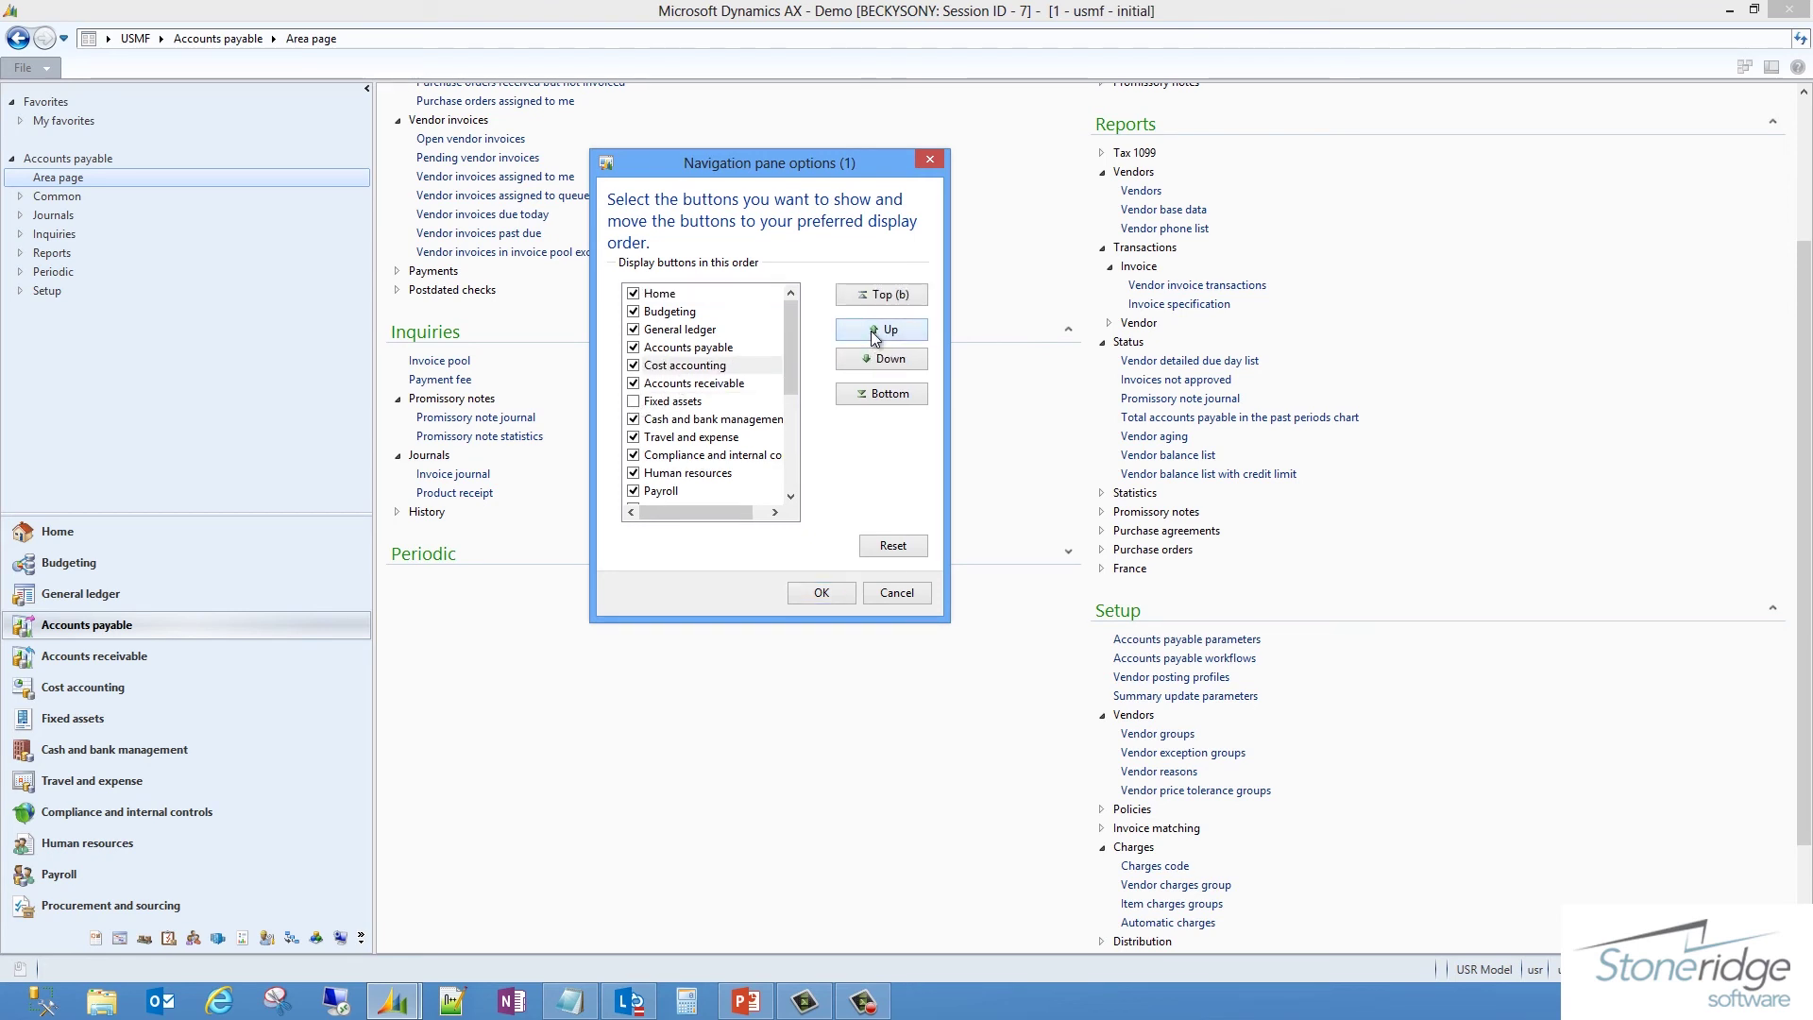
click(870, 331)
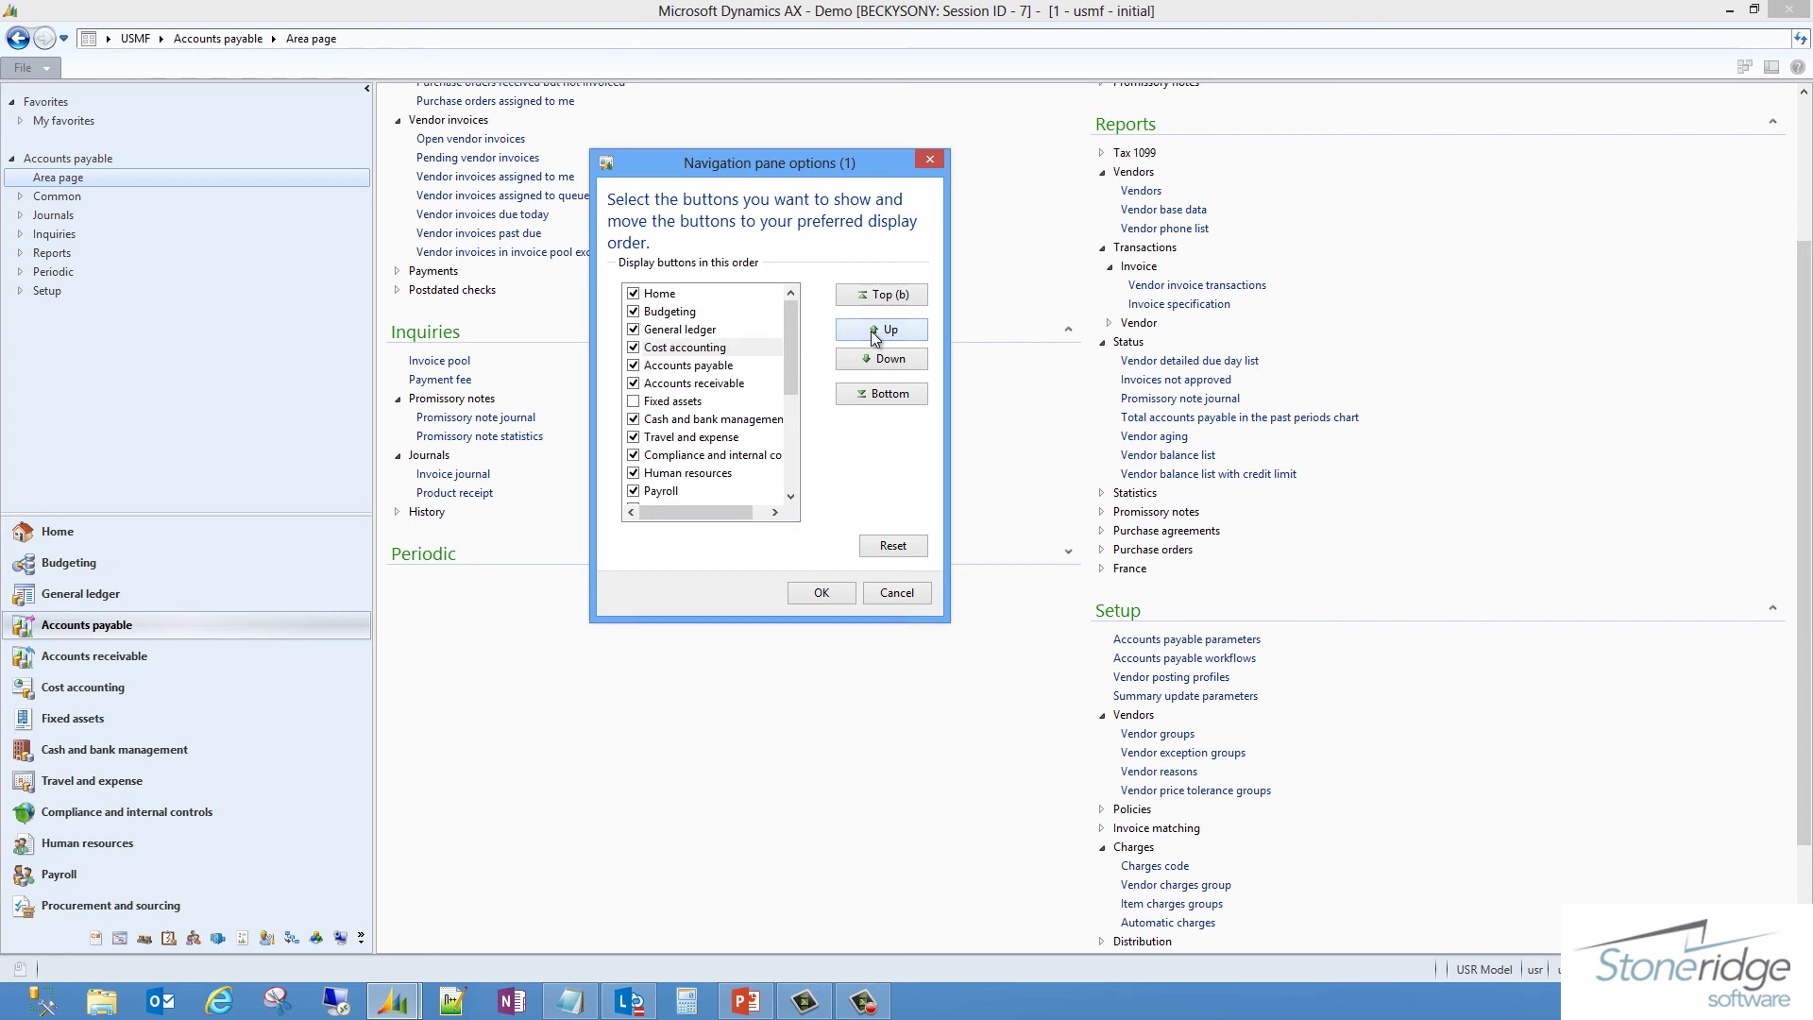
click(873, 331)
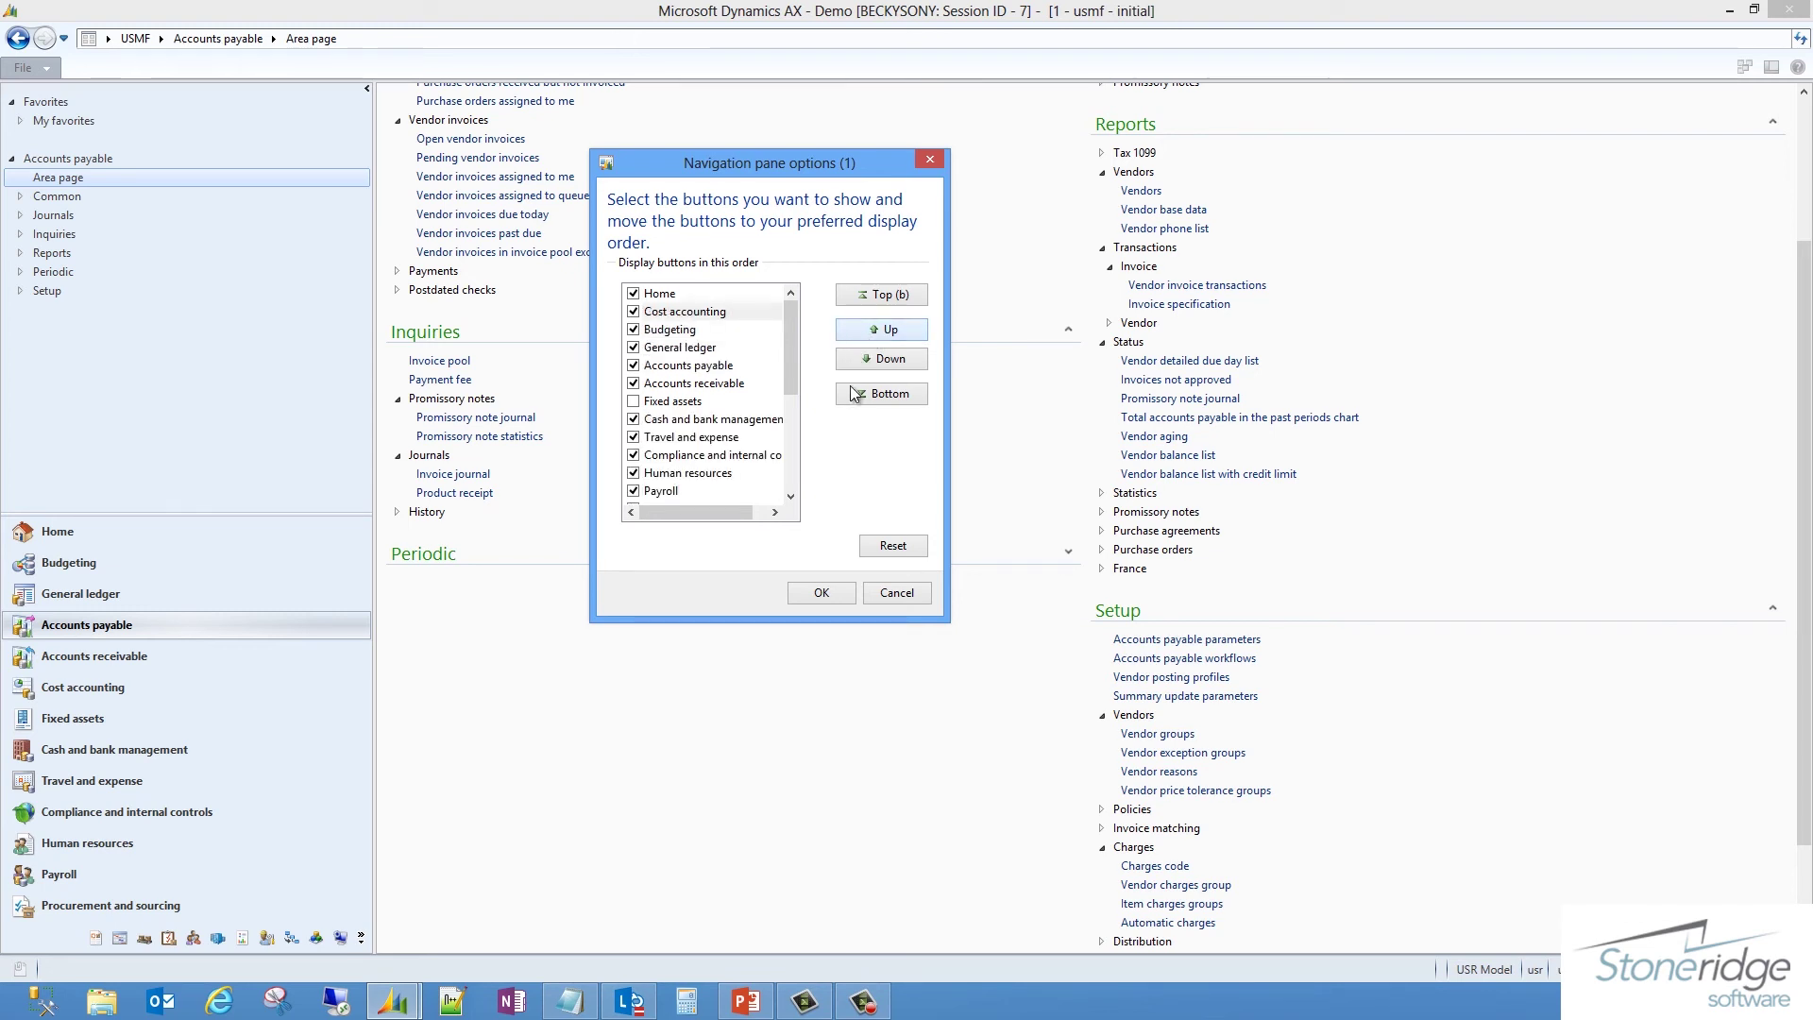
click(821, 591)
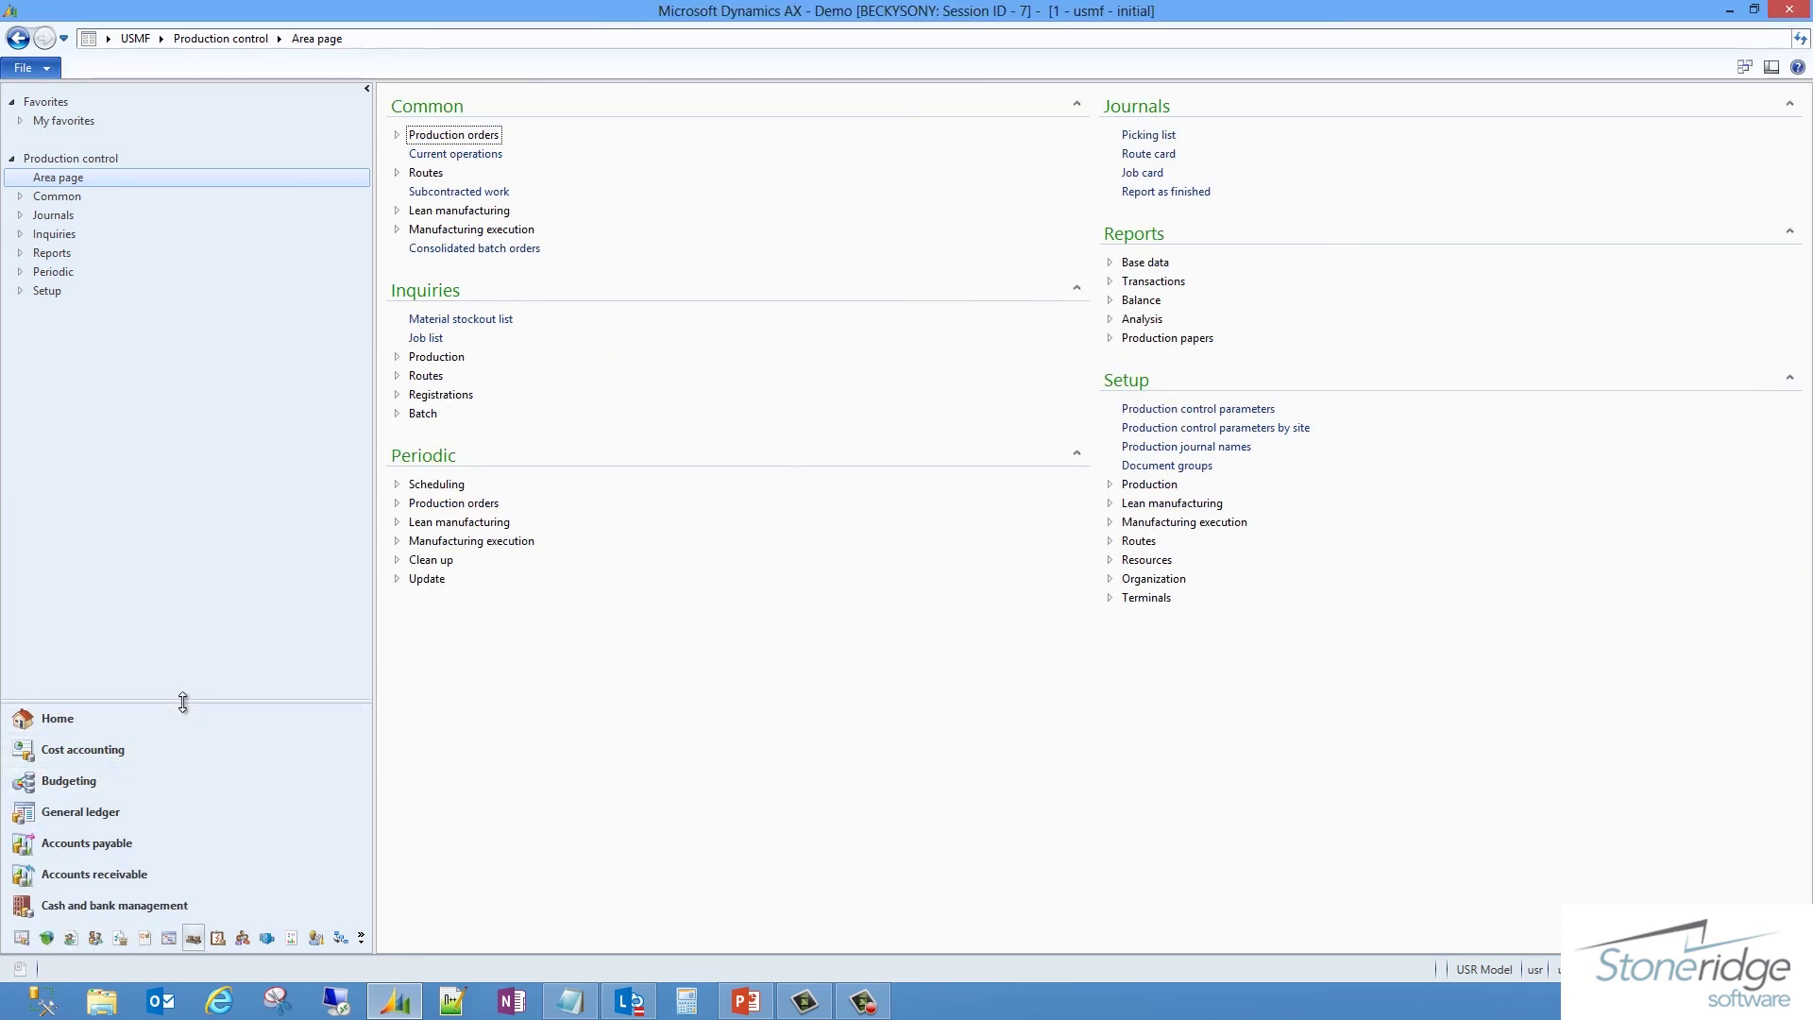
Drag the navigation pane splitter upward to reveal every module button.
drag(181, 699, 191, 411)
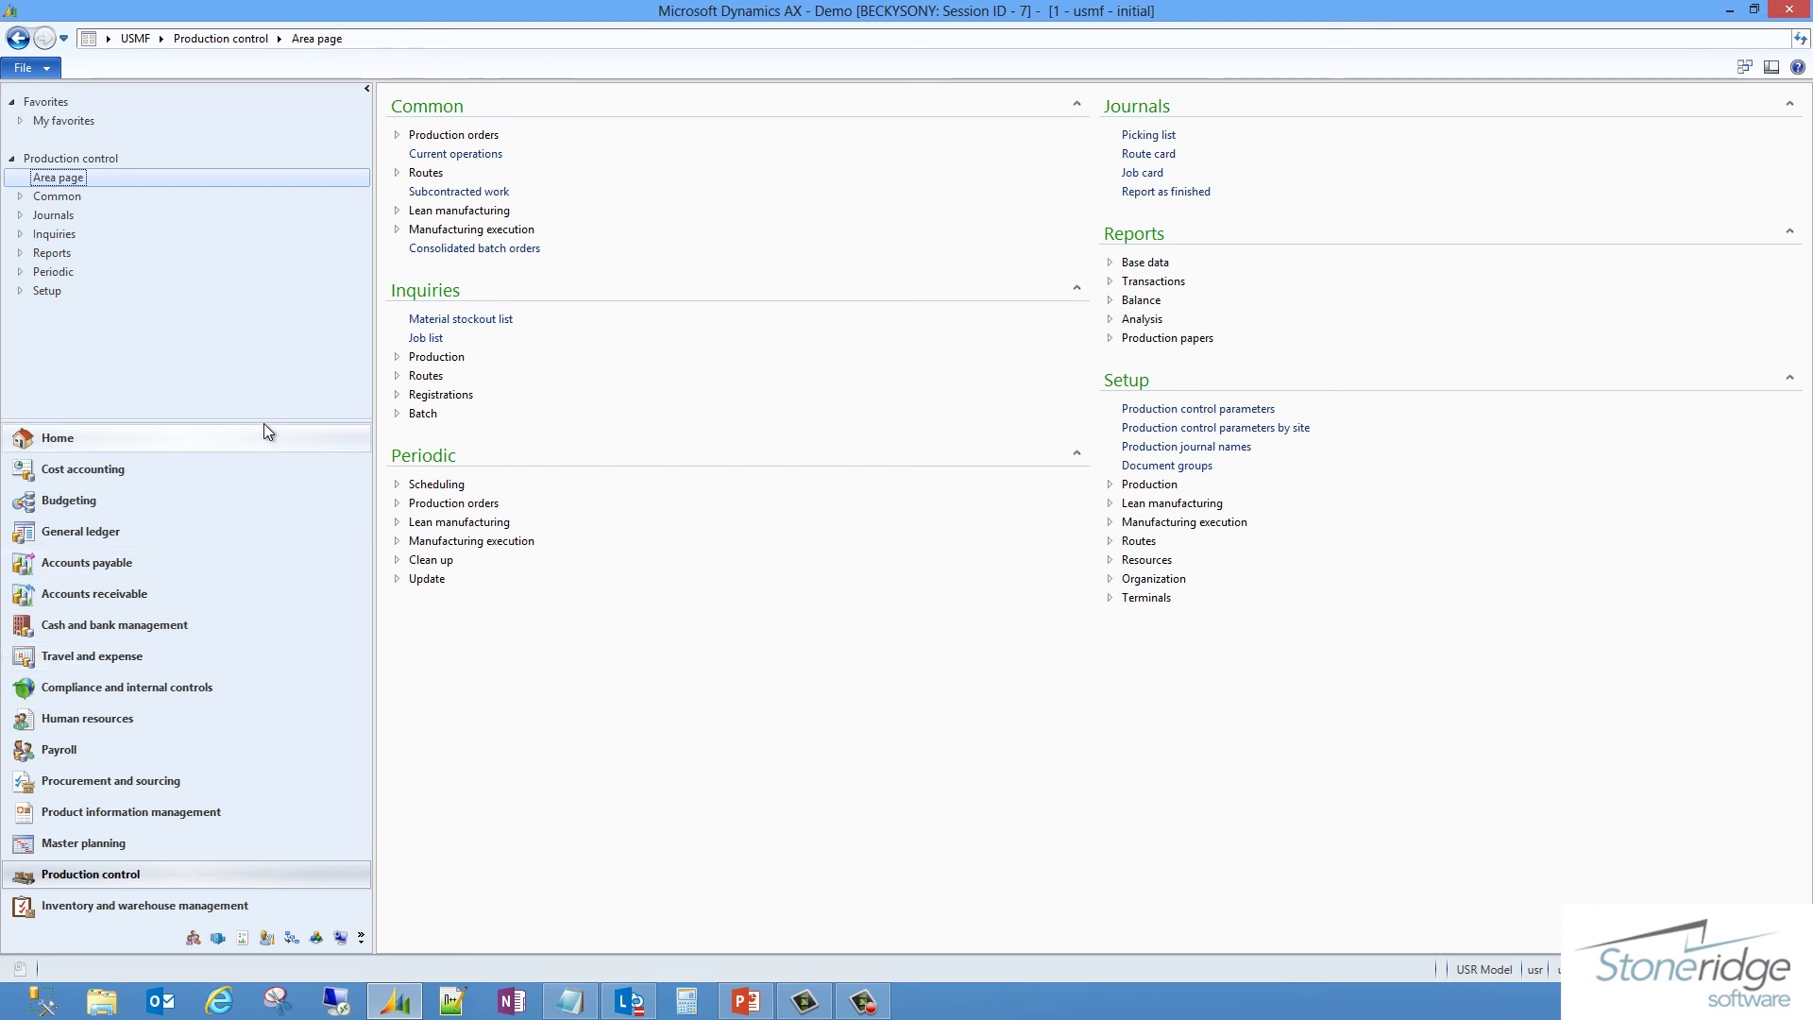
In Navigation Pane Options, re-enable Fixed assets and move Cost accounting down one, below General ledger.
click(39, 68)
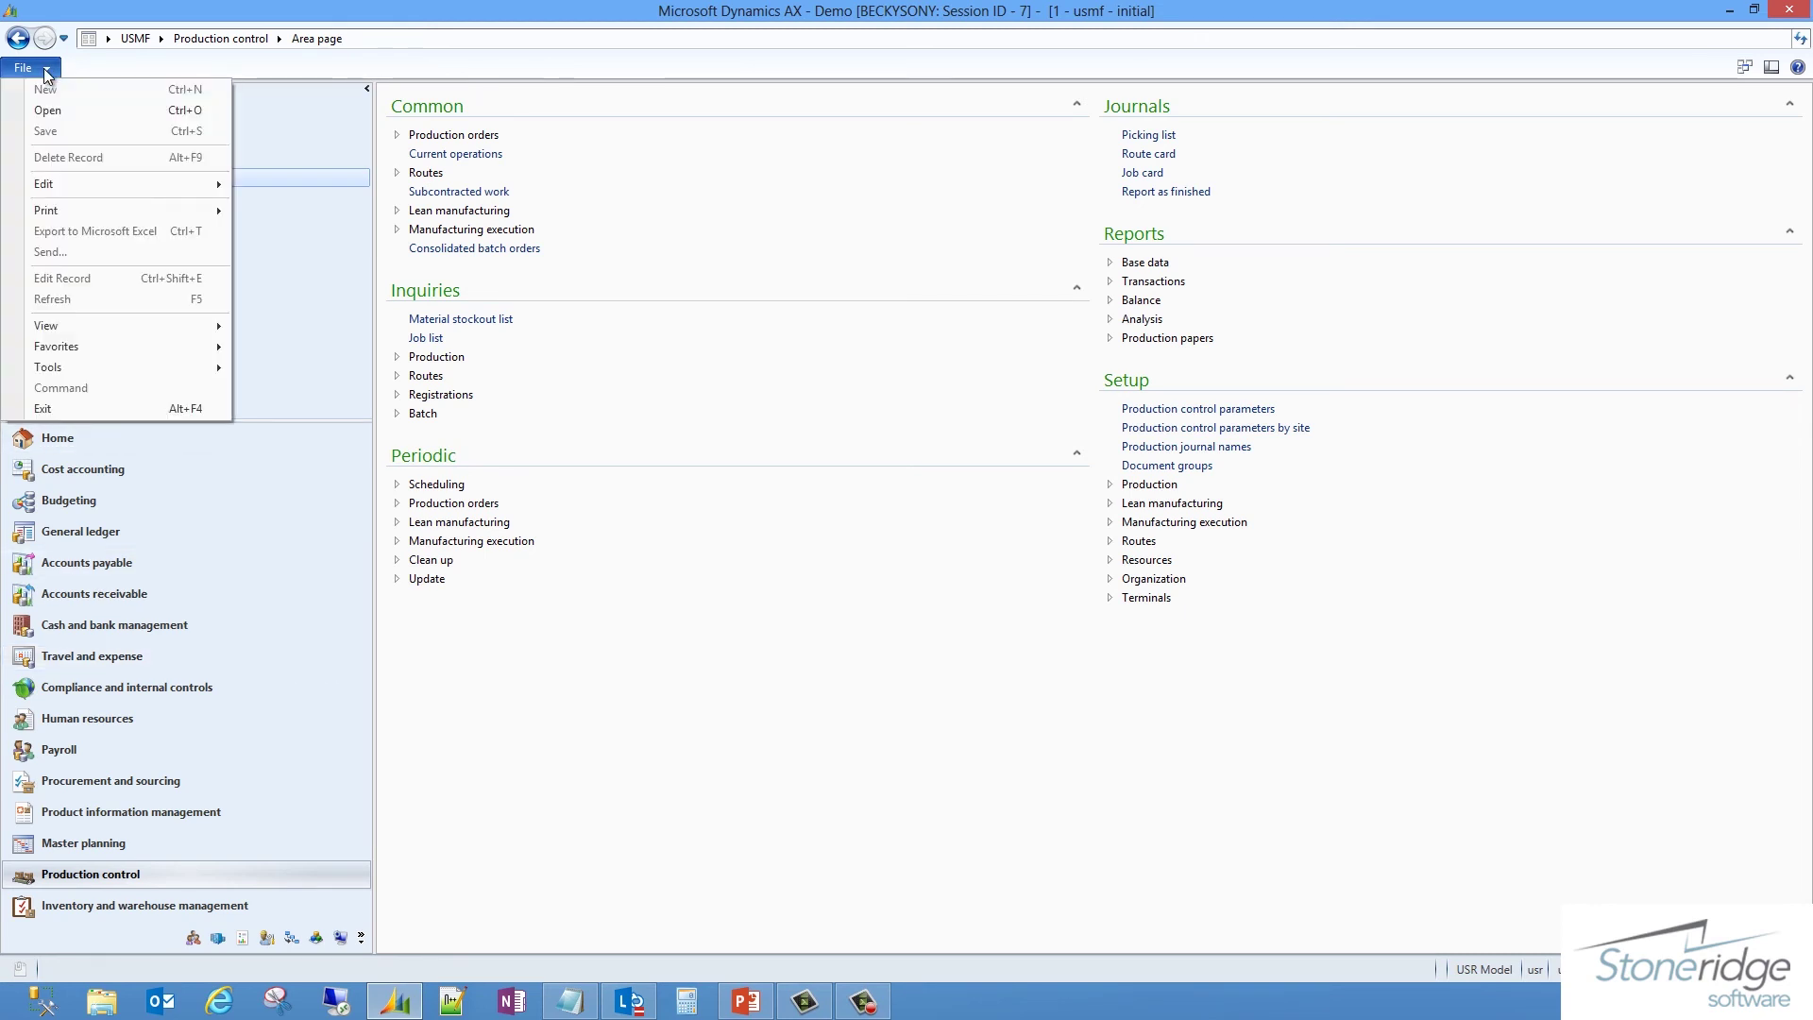
mouse_move(47, 327)
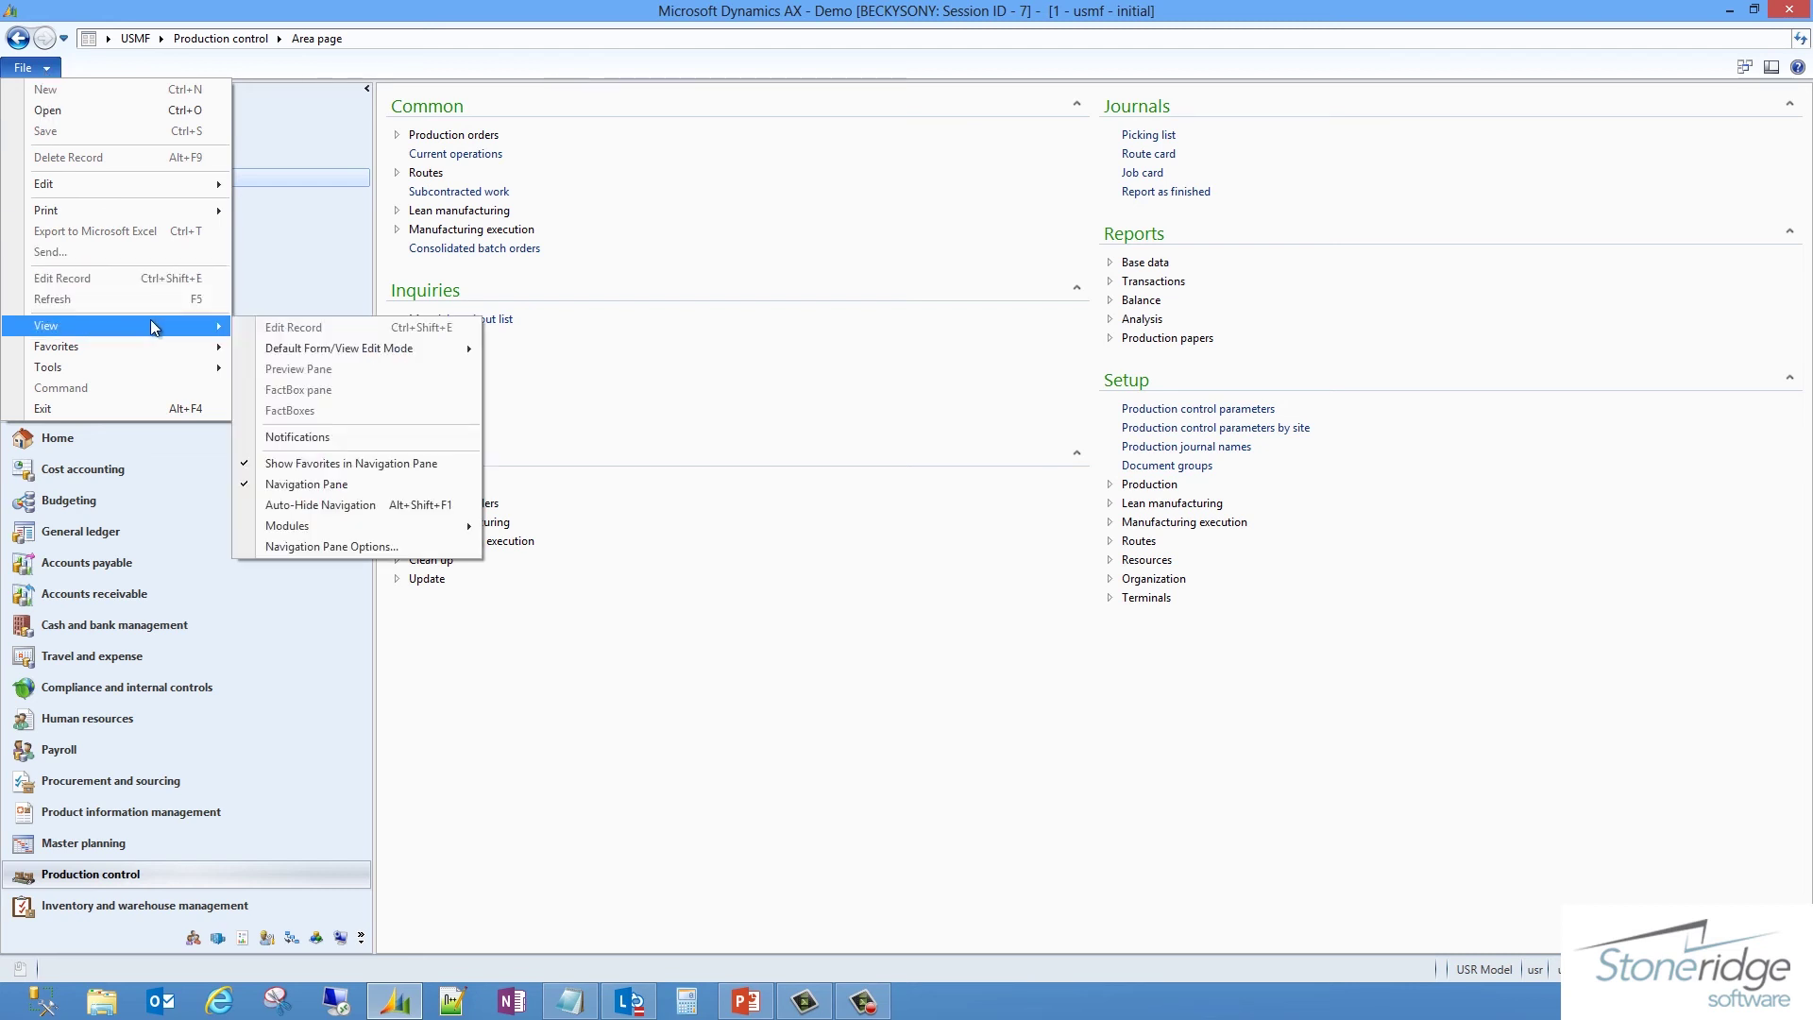
click(336, 547)
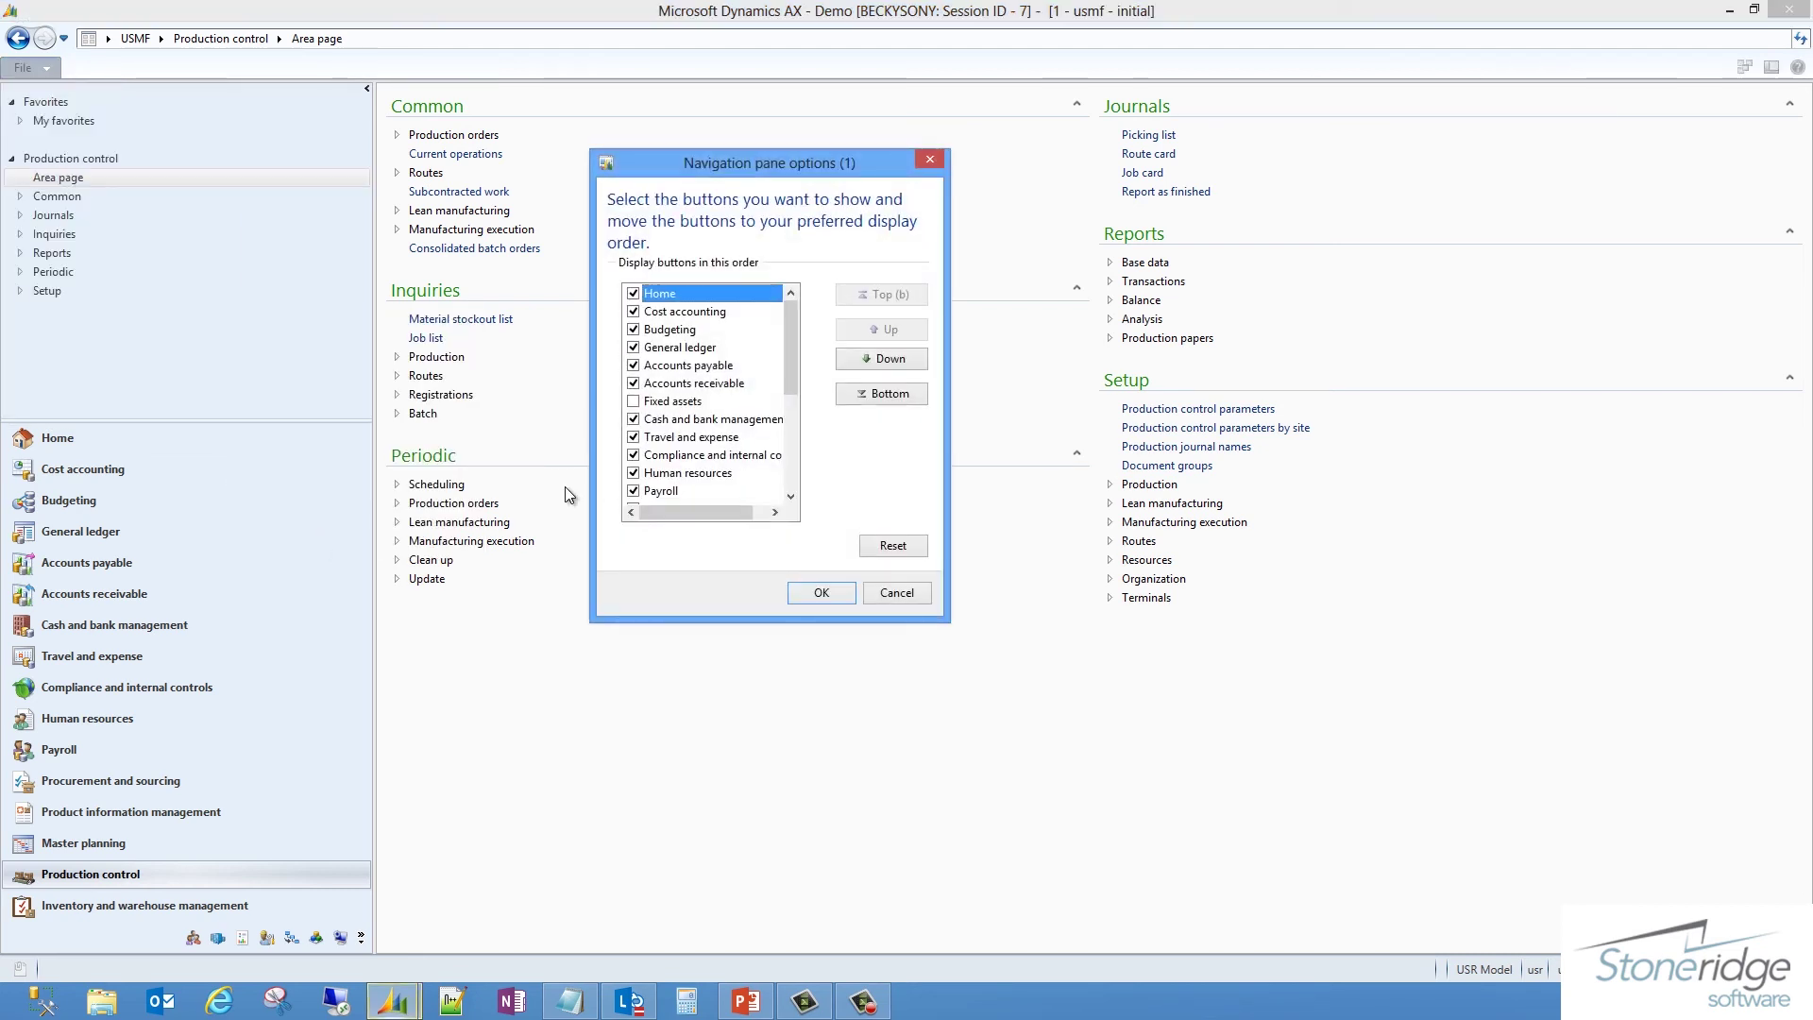
click(632, 400)
click(675, 311)
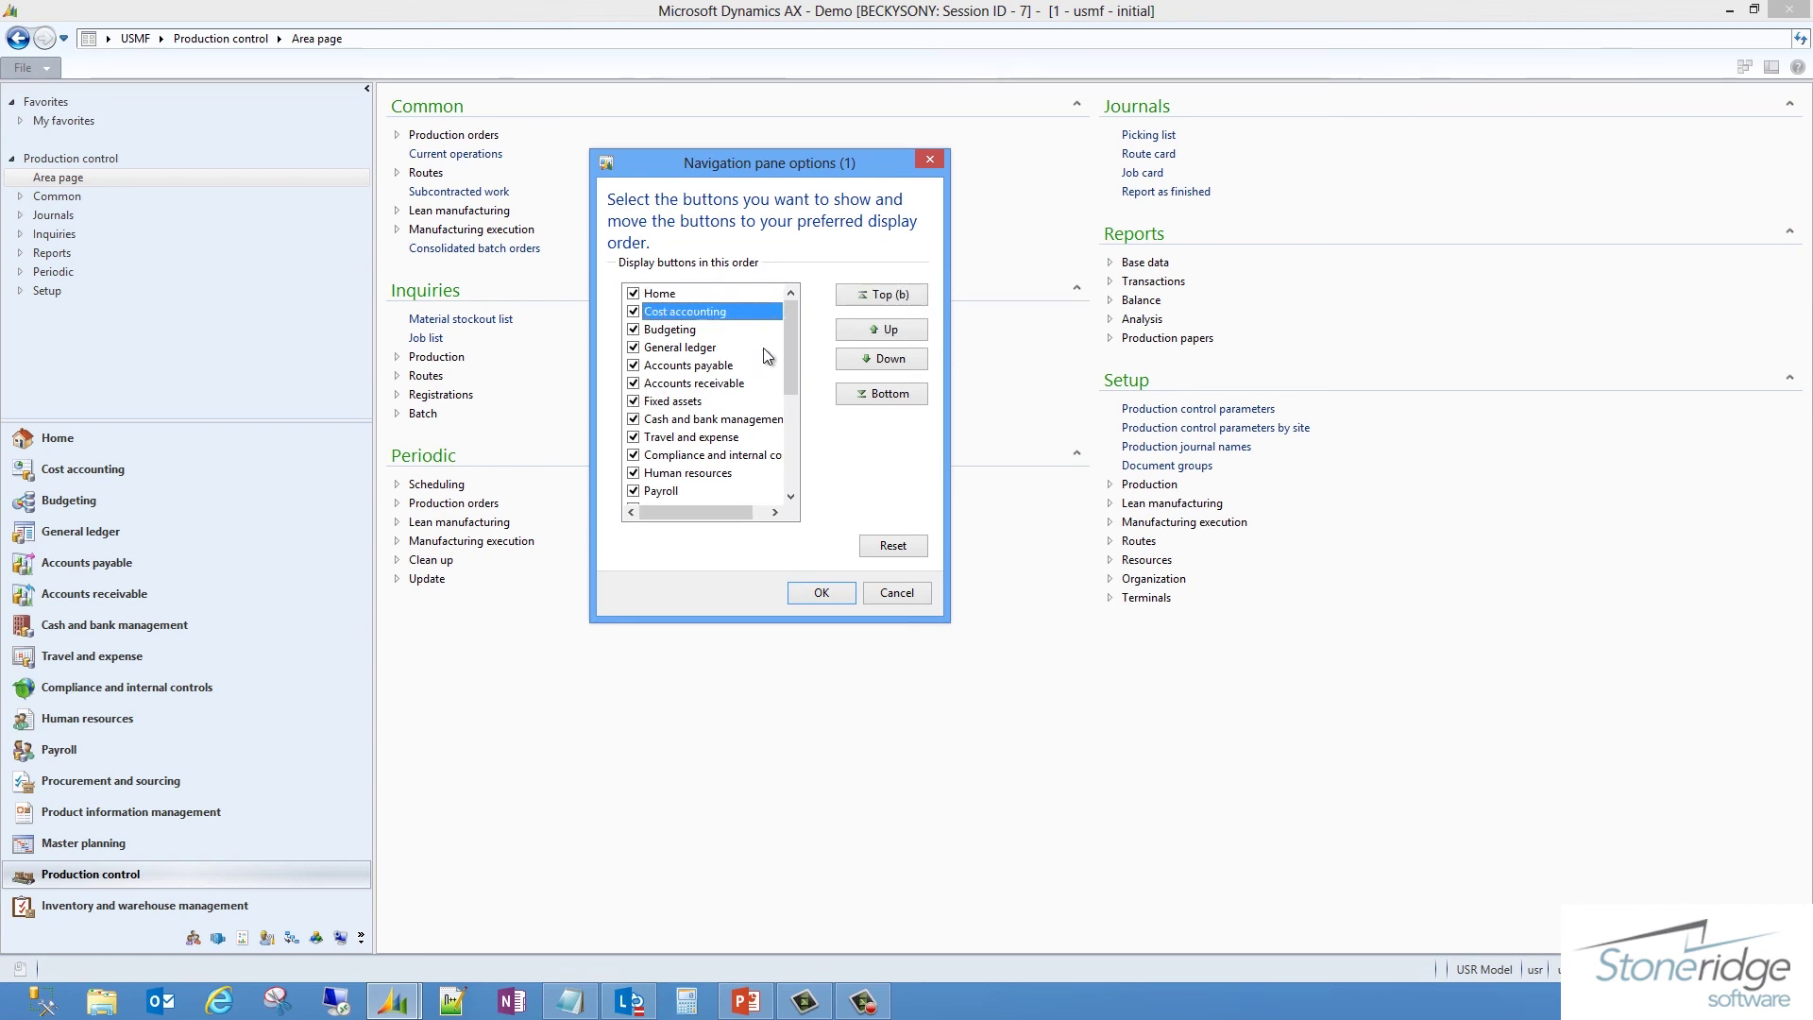
click(871, 366)
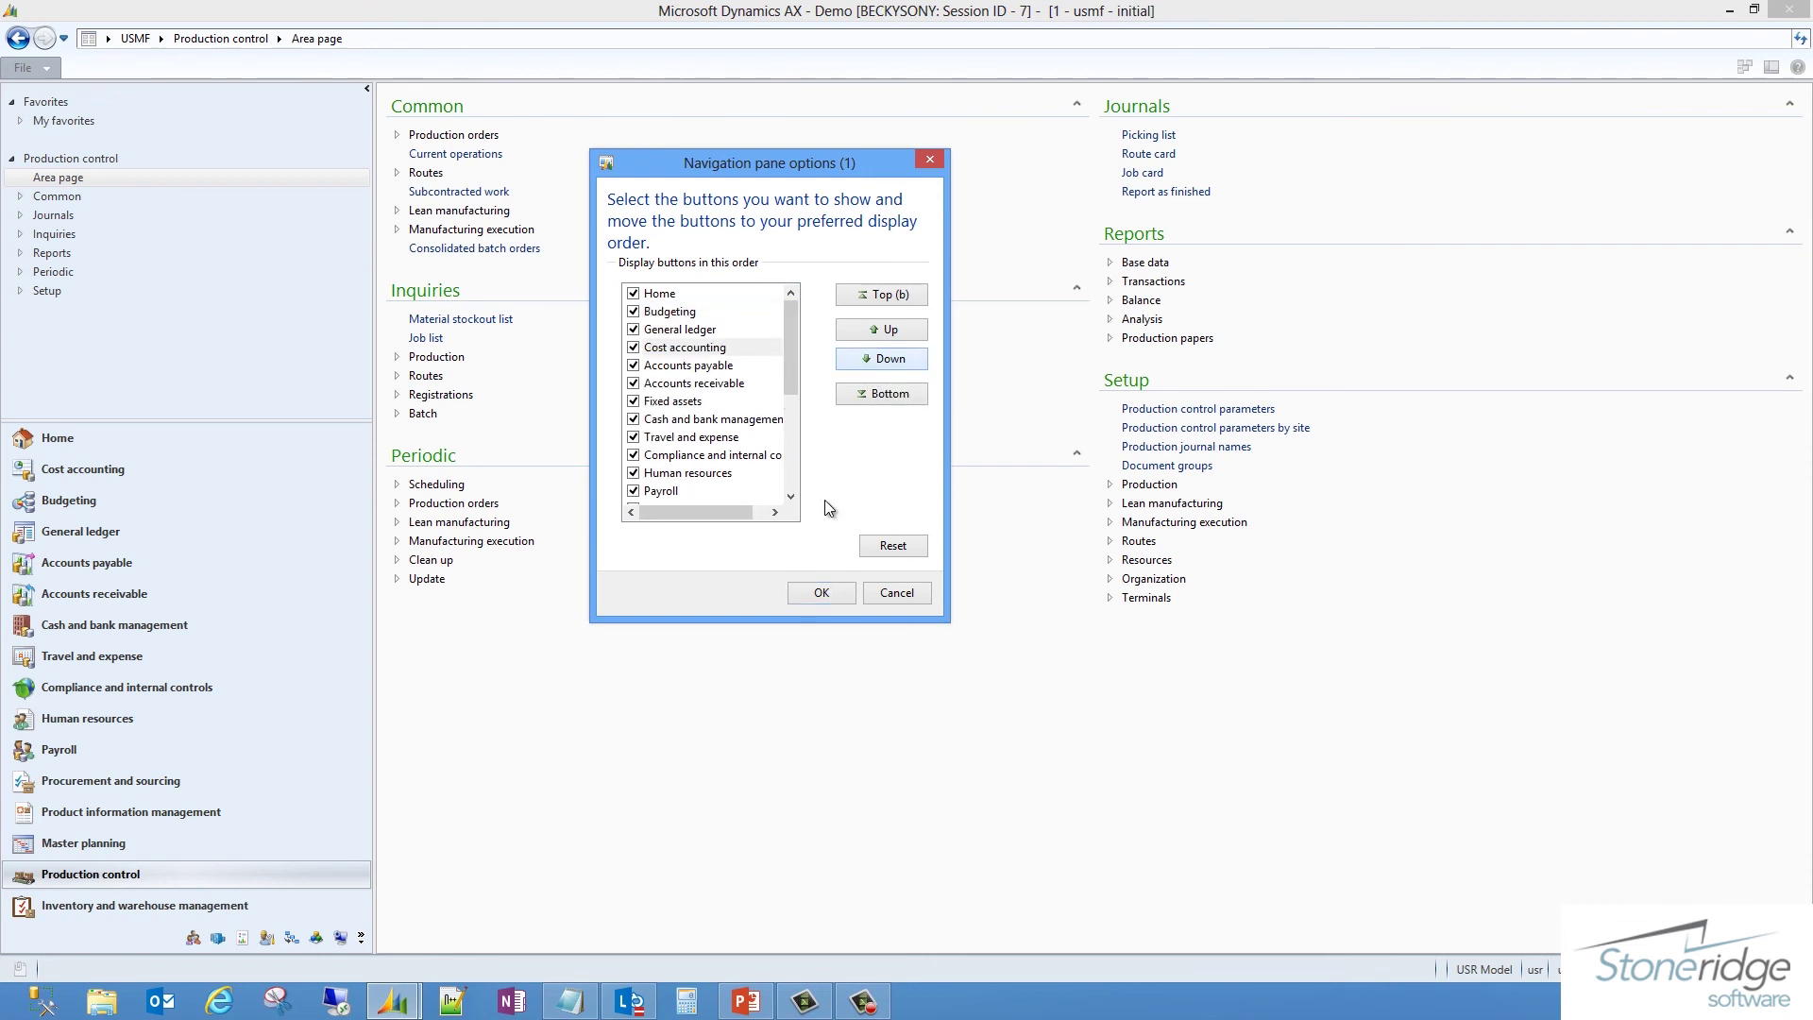
click(818, 594)
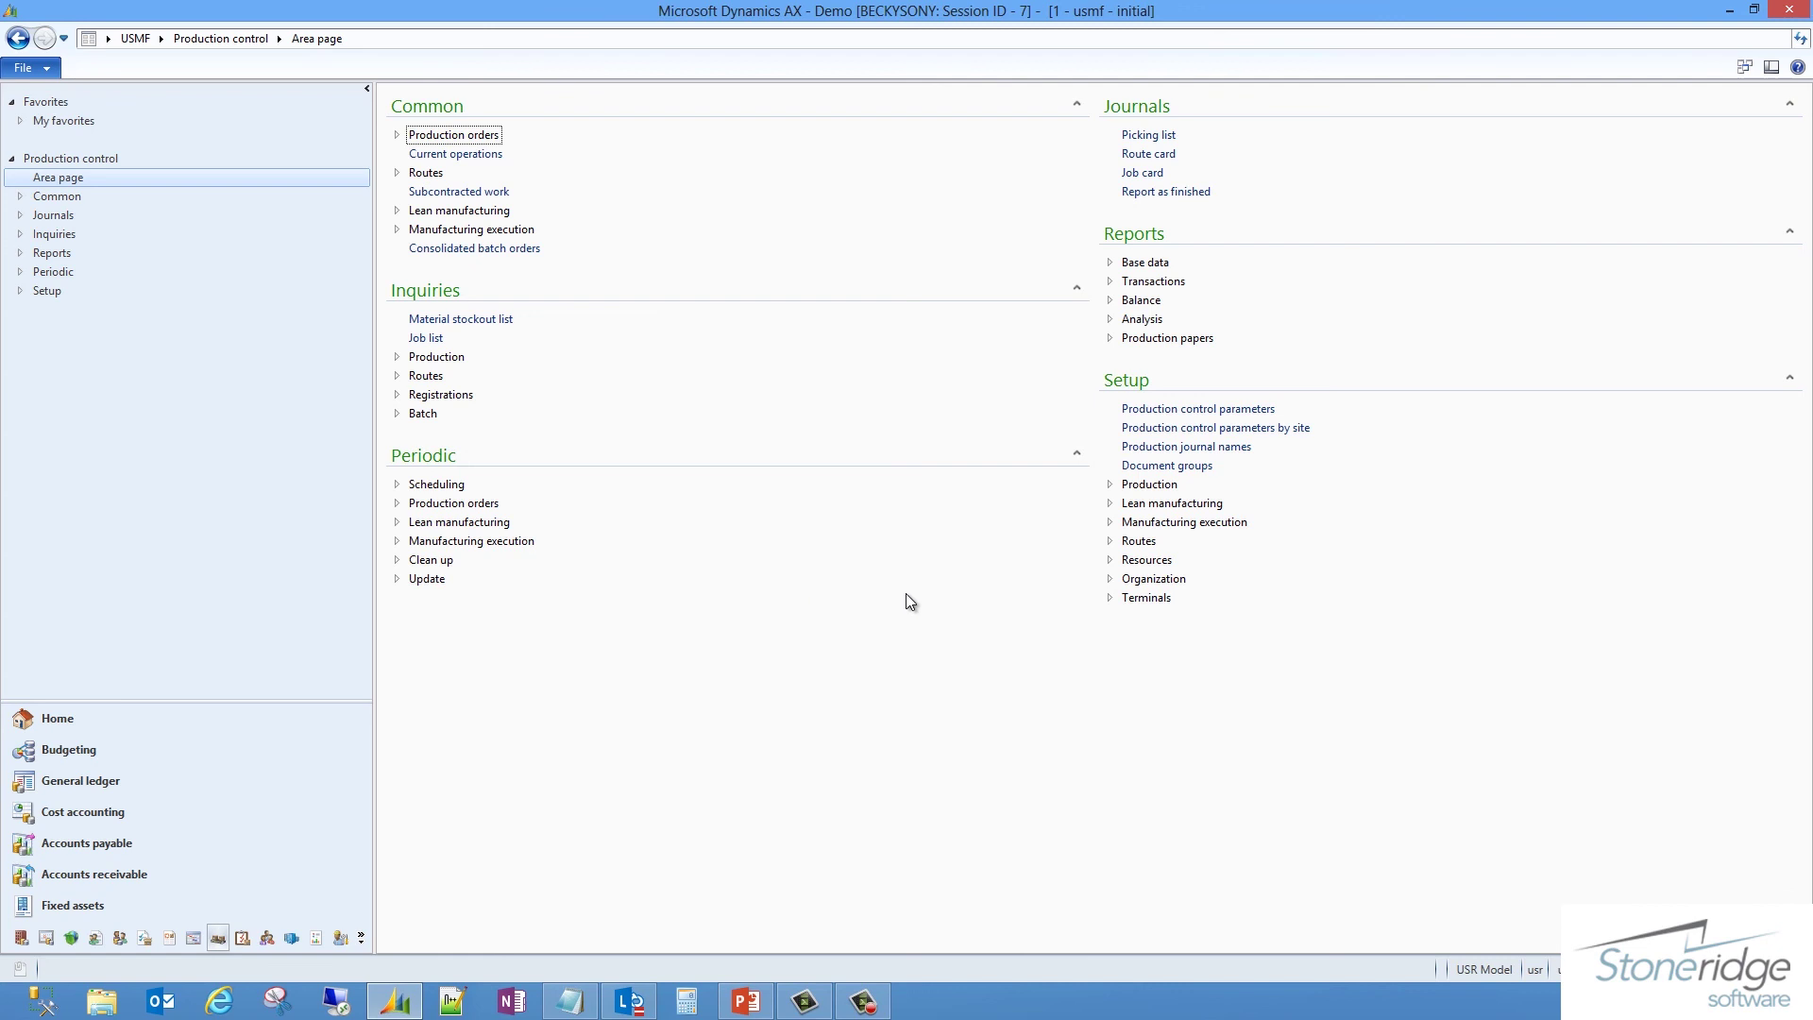
Add Document groups to My favorites and expand the list to show it beside Main accounts.
right_click(1173, 472)
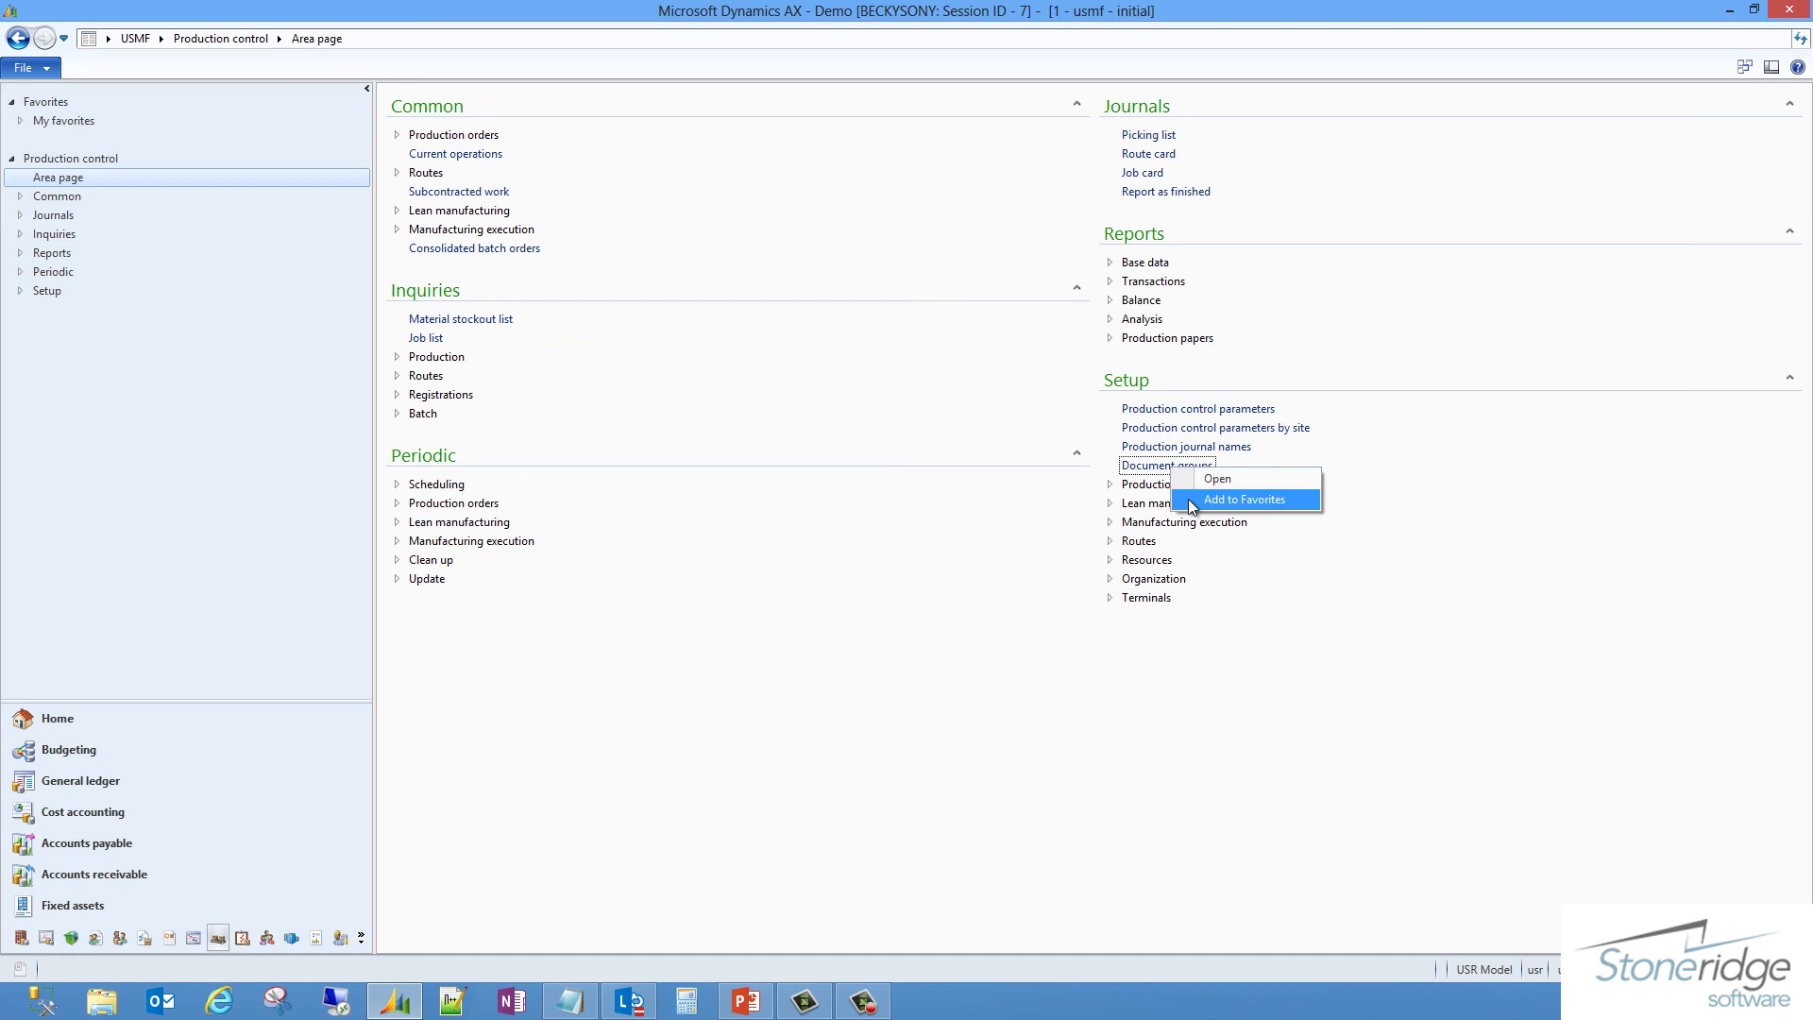
click(1192, 500)
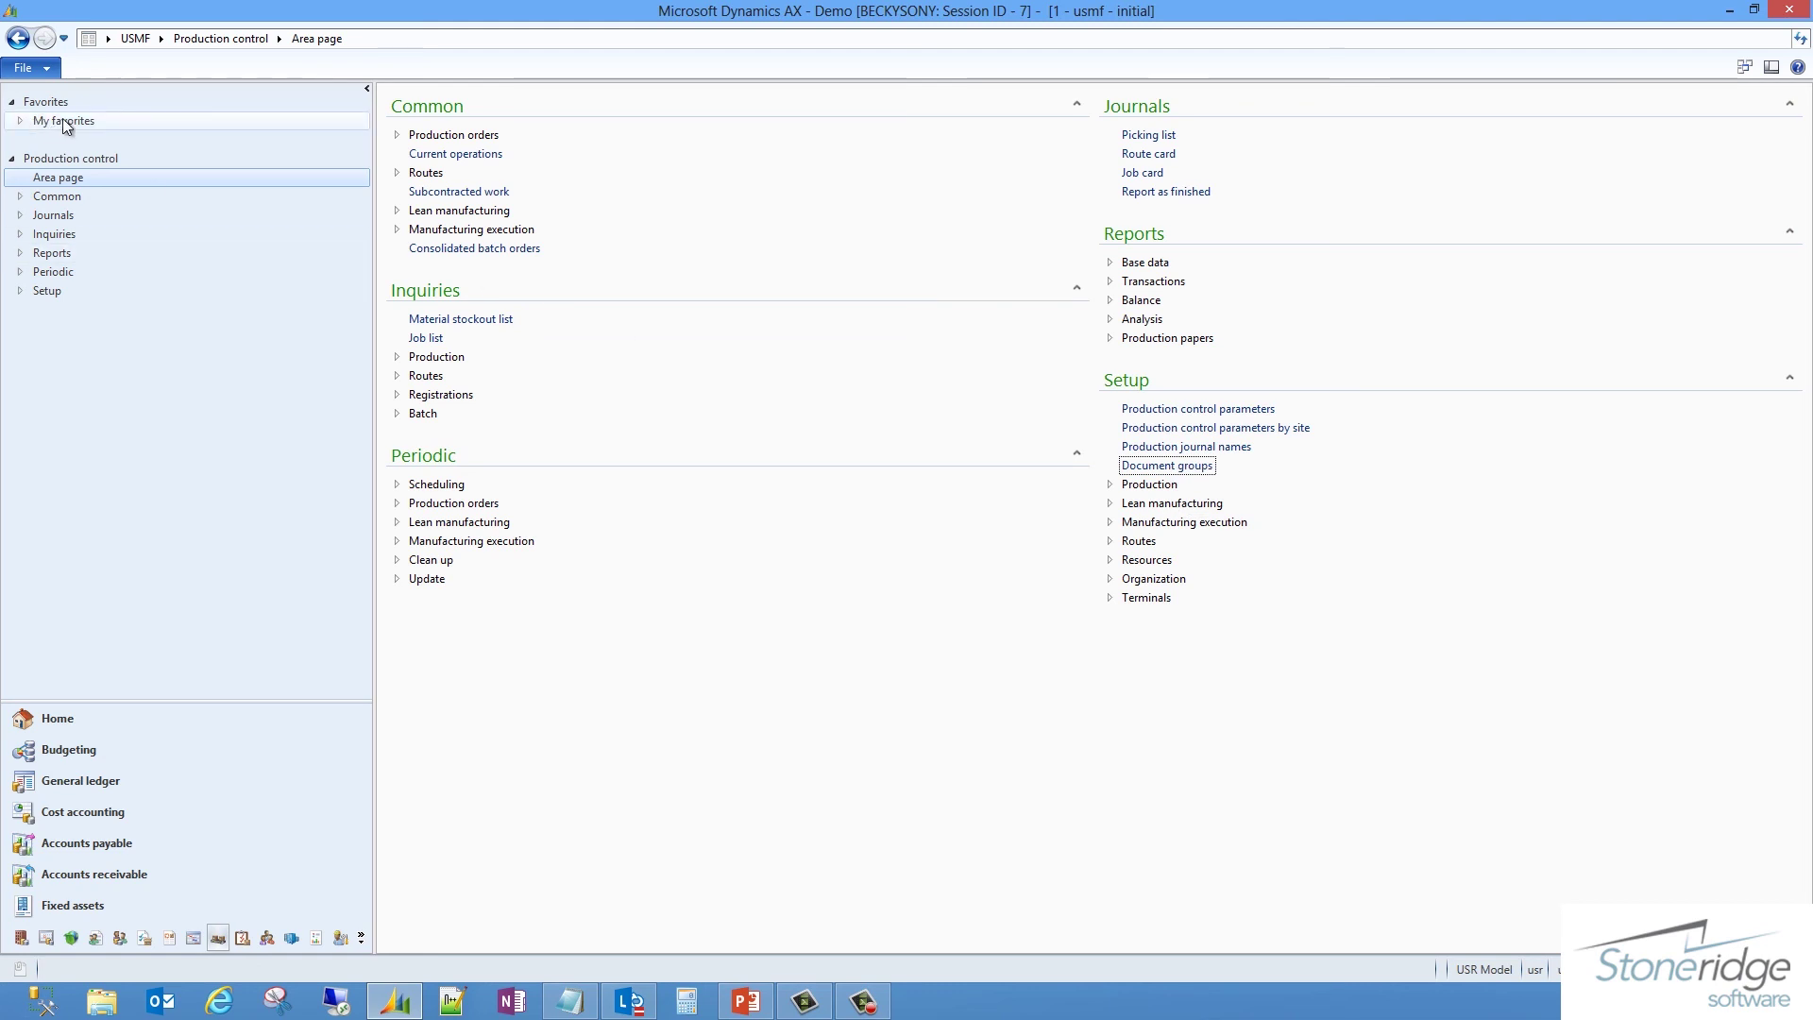
click(21, 123)
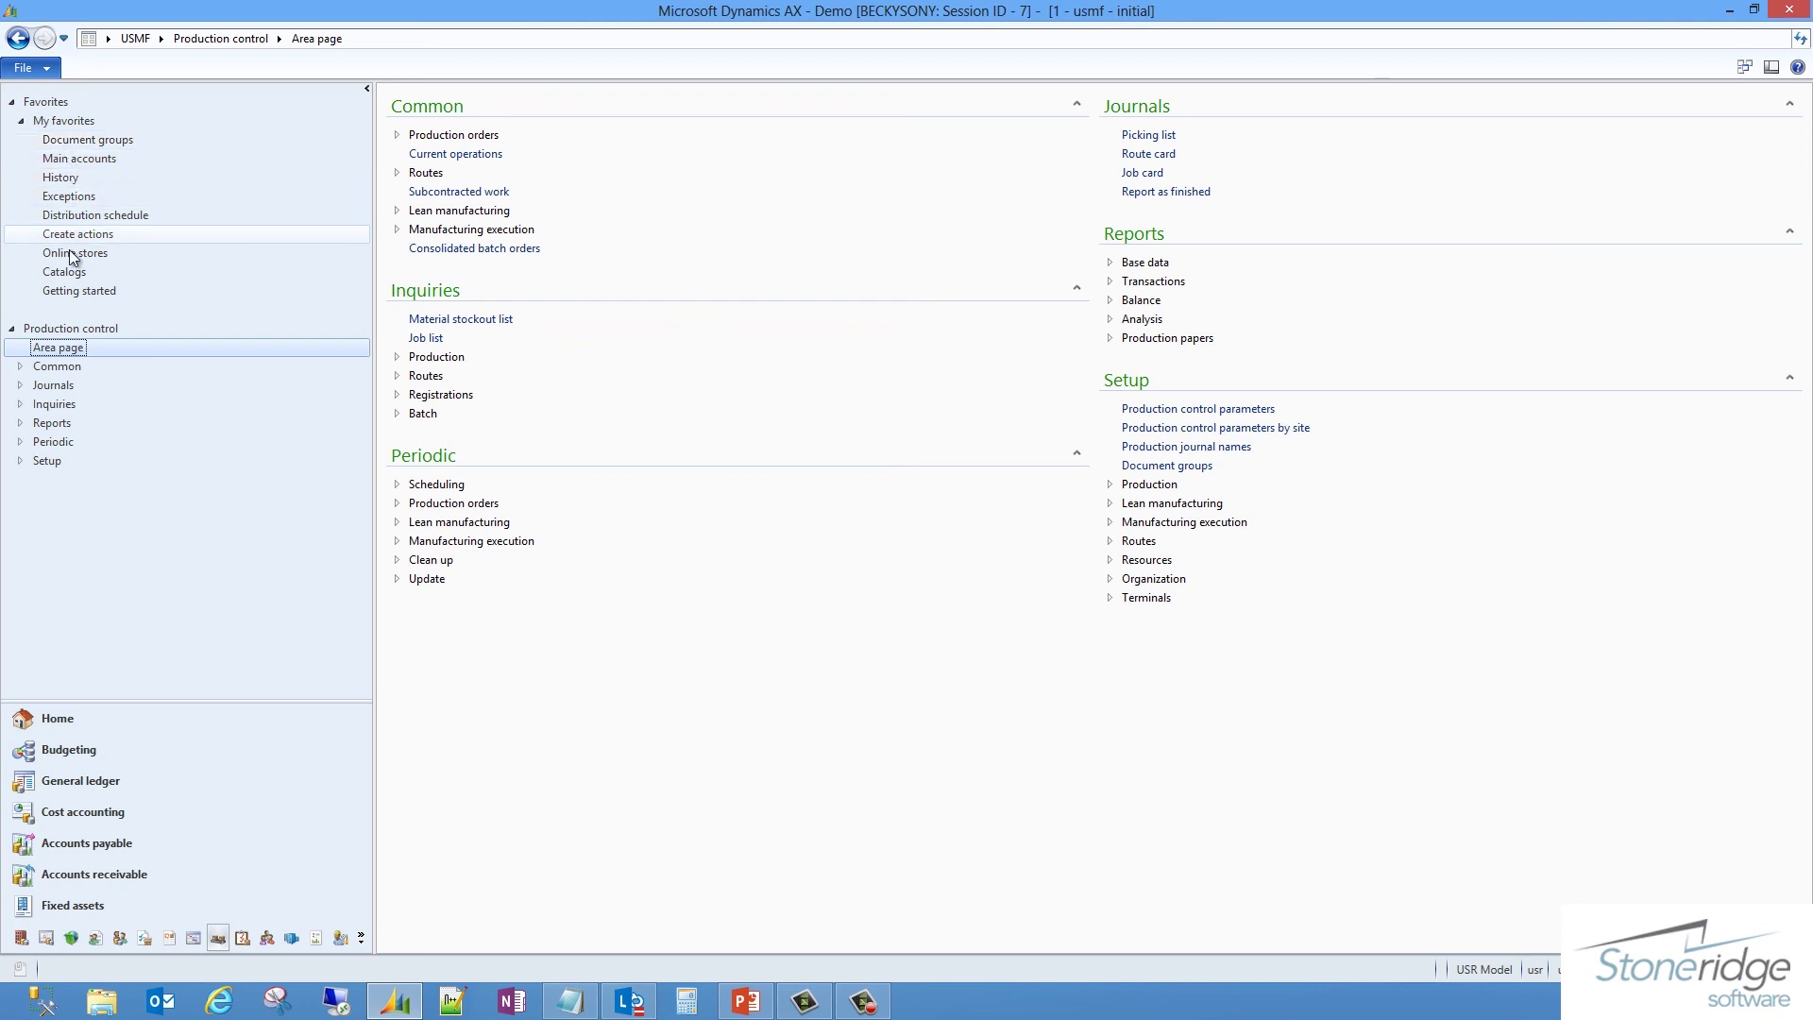
Open and close Document groups from My favorites, then show the 'Let's Keep the Conversation Going' slide.
click(82, 140)
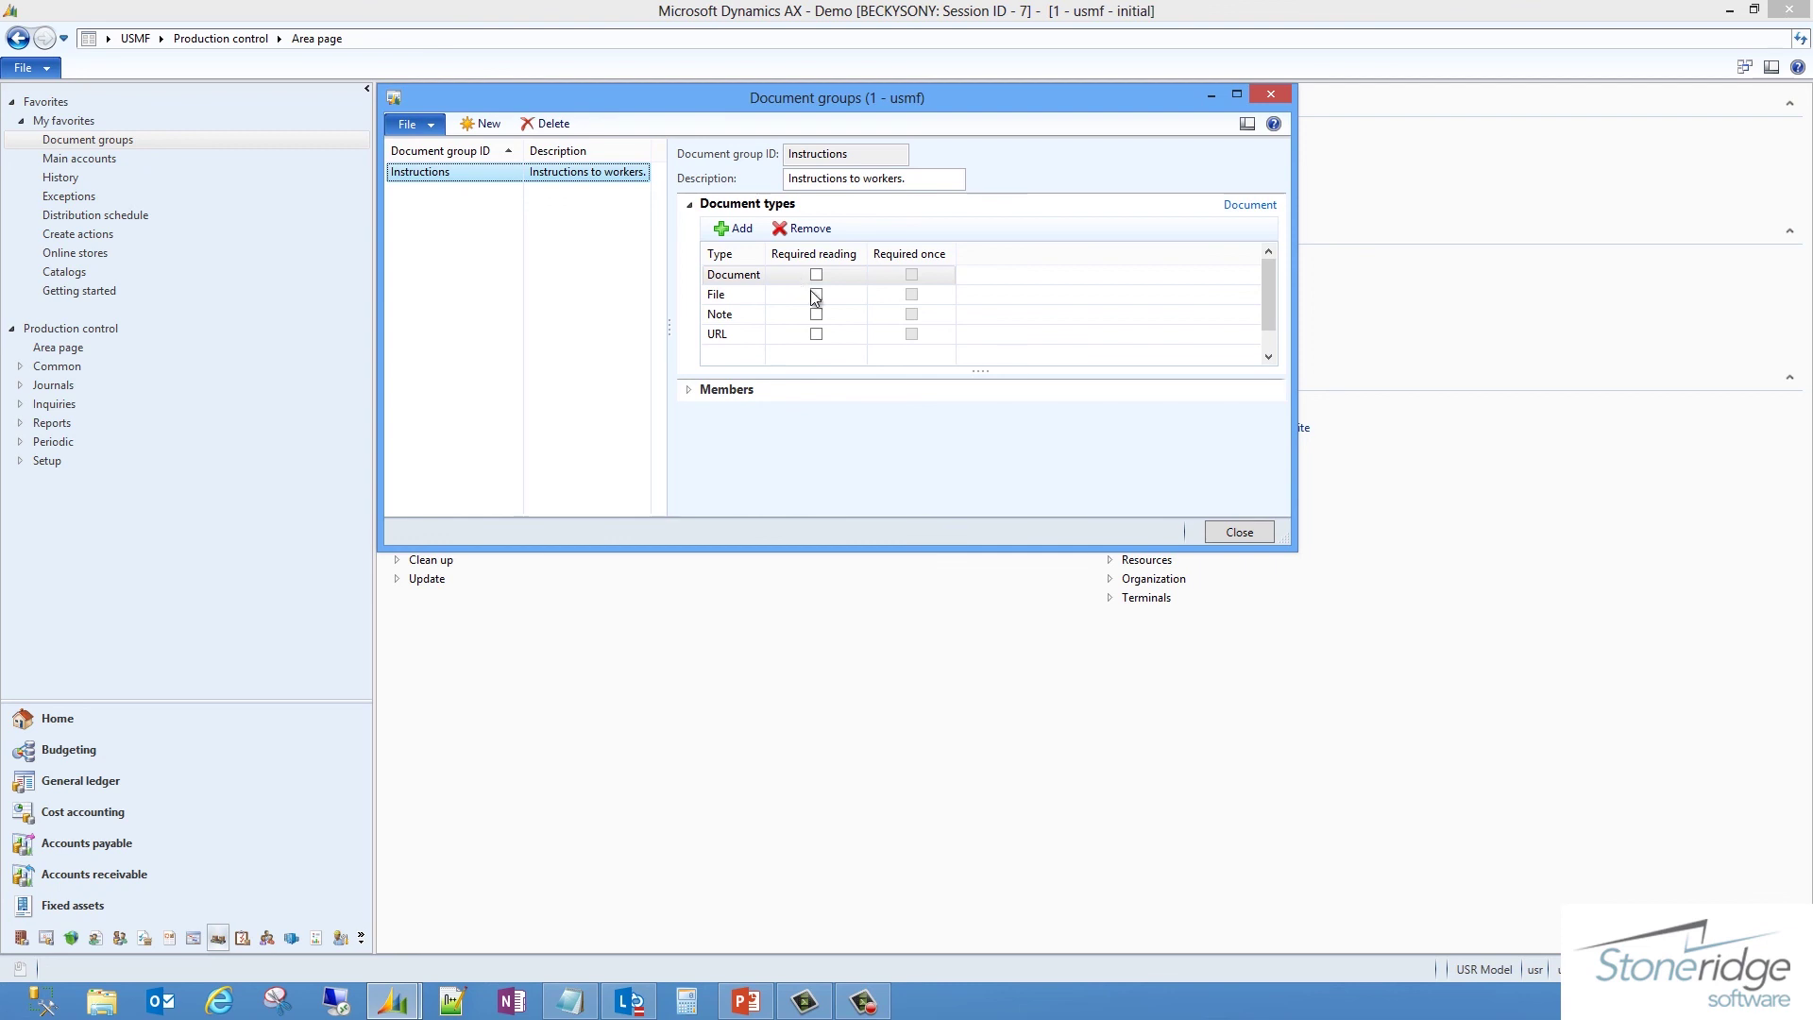
click(1233, 535)
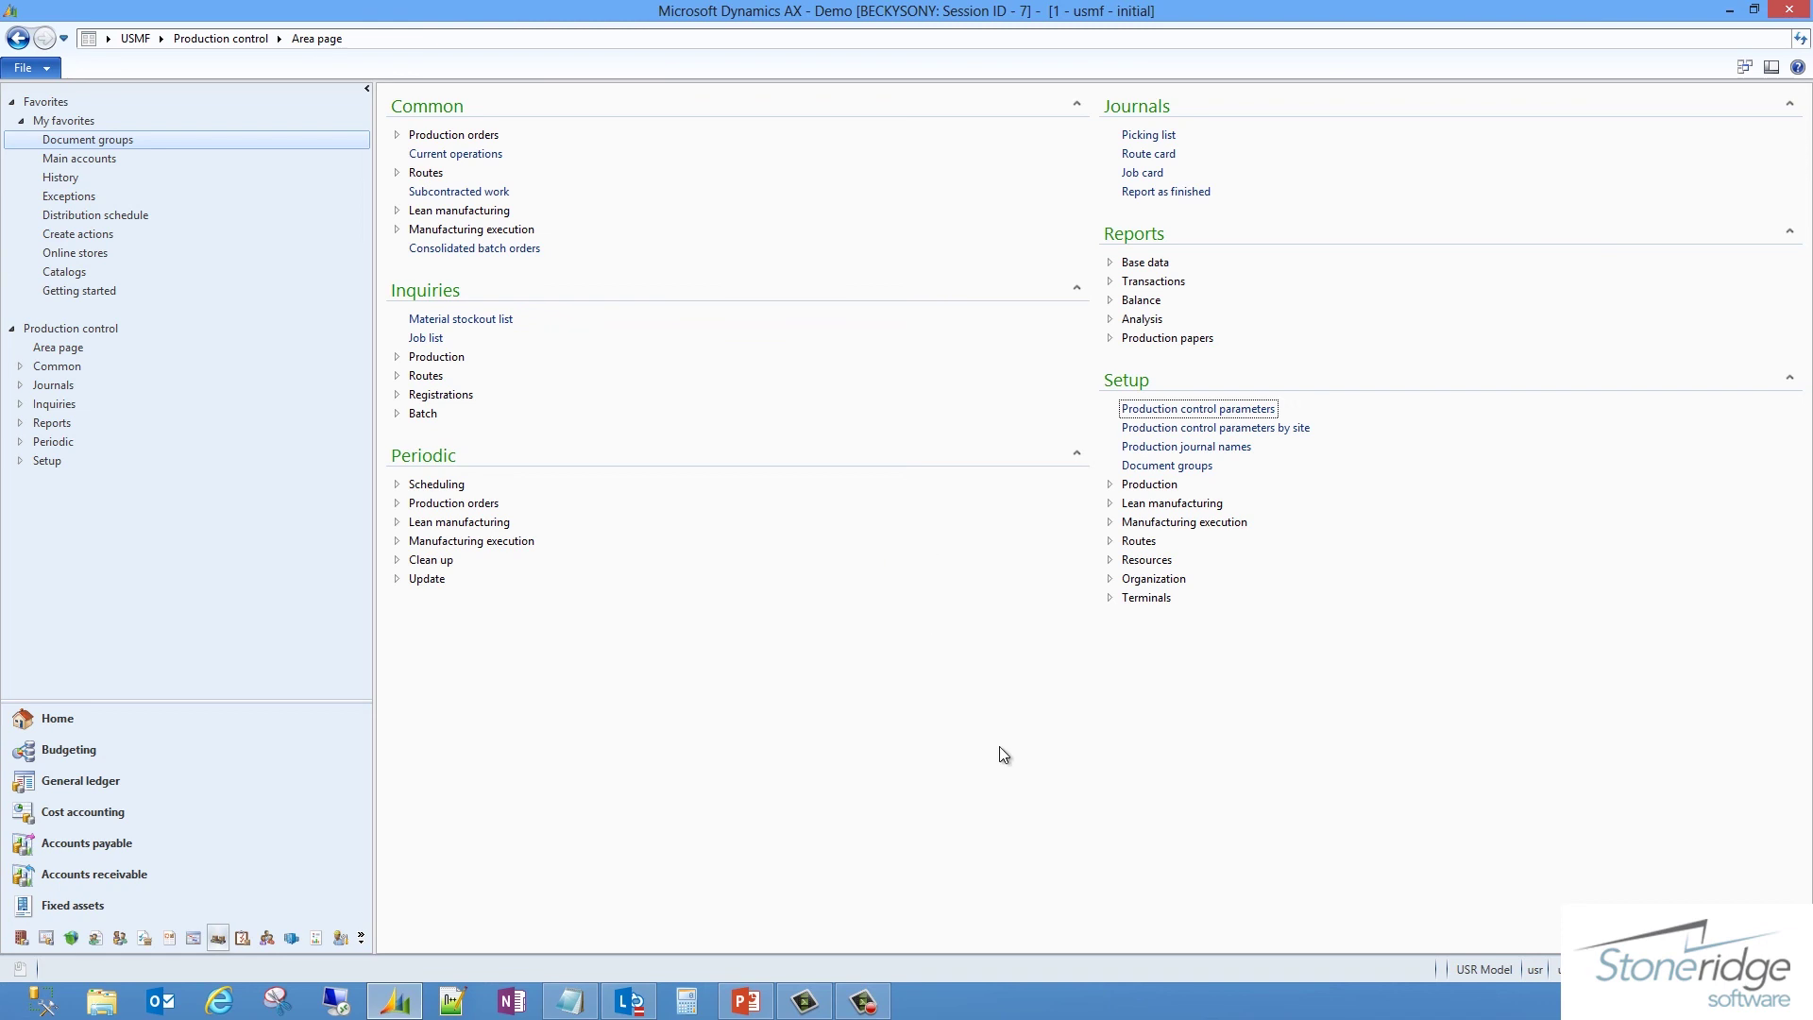
click(765, 1003)
click(1036, 859)
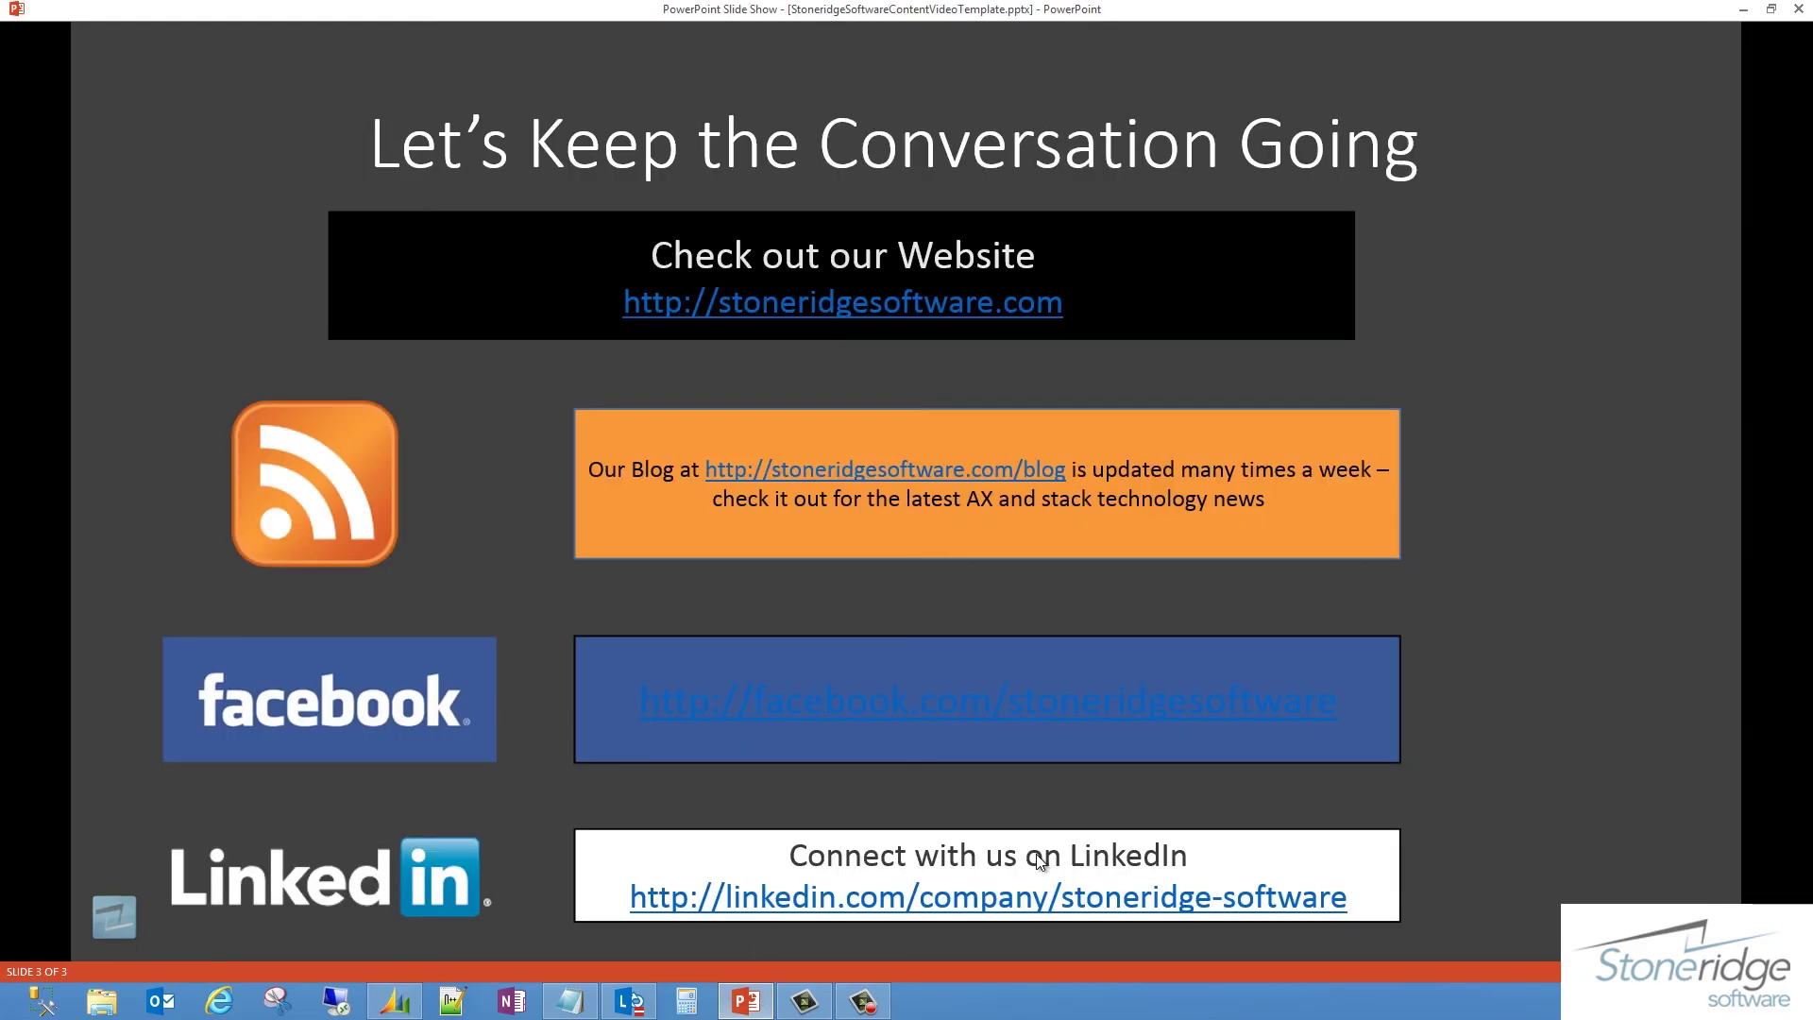